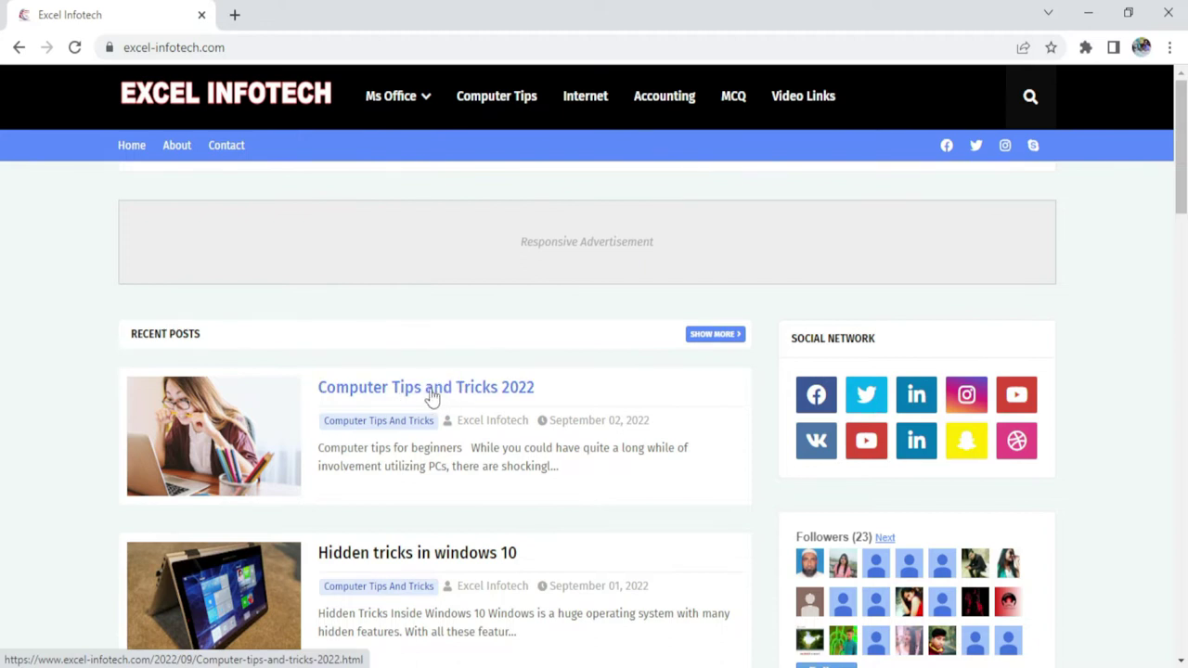
Open the 'Computer Tips and Tricks 2022' post and scroll down to its second tip
{"action": "left_click", "coordinate": [430, 395]}
{"action": "scroll", "coordinate": [318, 390], "scroll_direction": "down", "scroll_amount": 1}
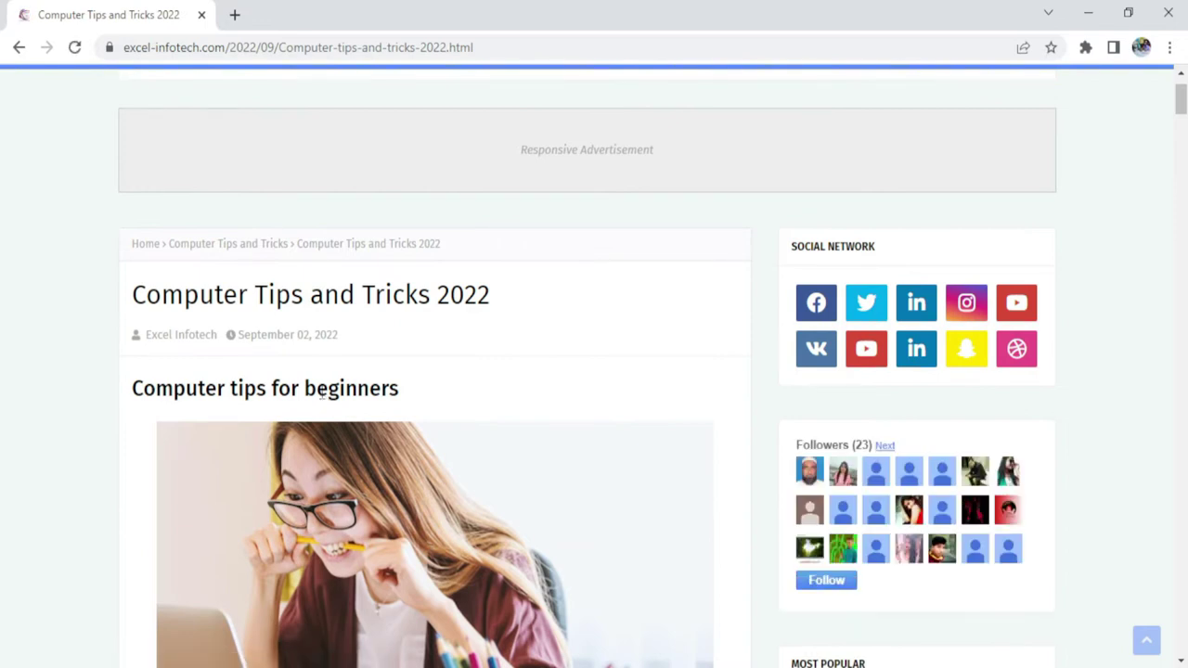
{"action": "scroll", "coordinate": [321, 394], "scroll_direction": "down", "scroll_amount": 1}
{"action": "scroll", "coordinate": [323, 395], "scroll_direction": "down", "scroll_amount": 3}
{"action": "scroll", "coordinate": [327, 399], "scroll_direction": "down", "scroll_amount": 2}
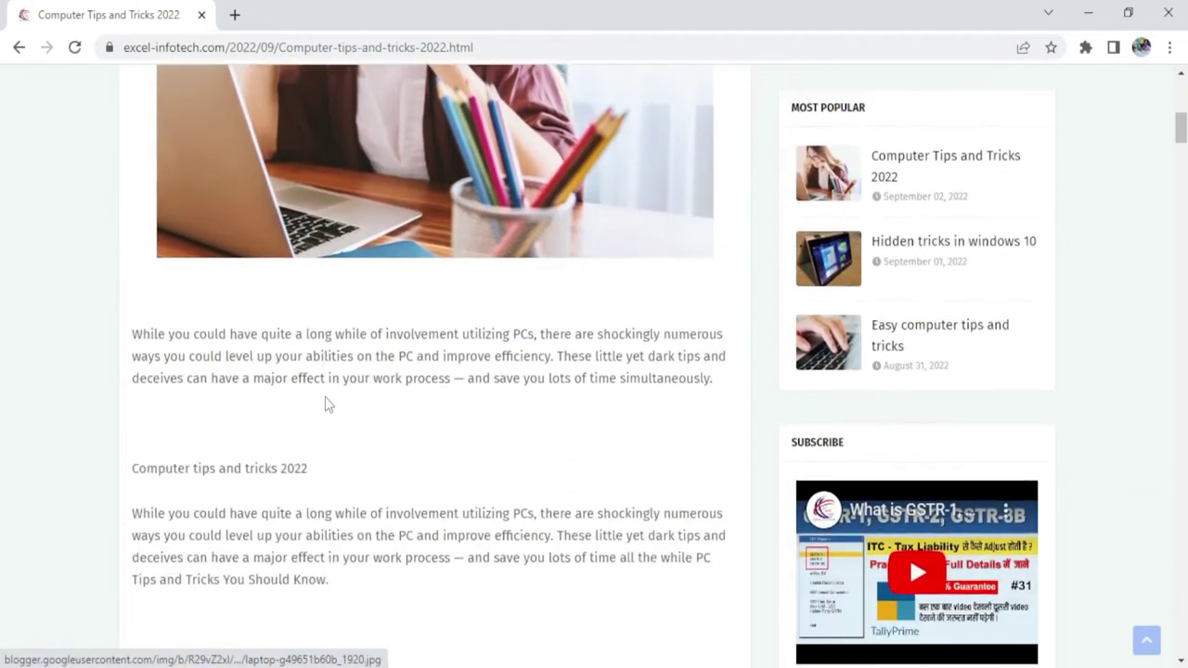
{"action": "scroll", "coordinate": [331, 404], "scroll_direction": "down", "scroll_amount": 2}
{"action": "scroll", "coordinate": [332, 404], "scroll_direction": "down", "scroll_amount": 4}
{"action": "scroll", "coordinate": [332, 411], "scroll_direction": "down", "scroll_amount": 2}
{"action": "scroll", "coordinate": [334, 409], "scroll_direction": "down", "scroll_amount": 2}
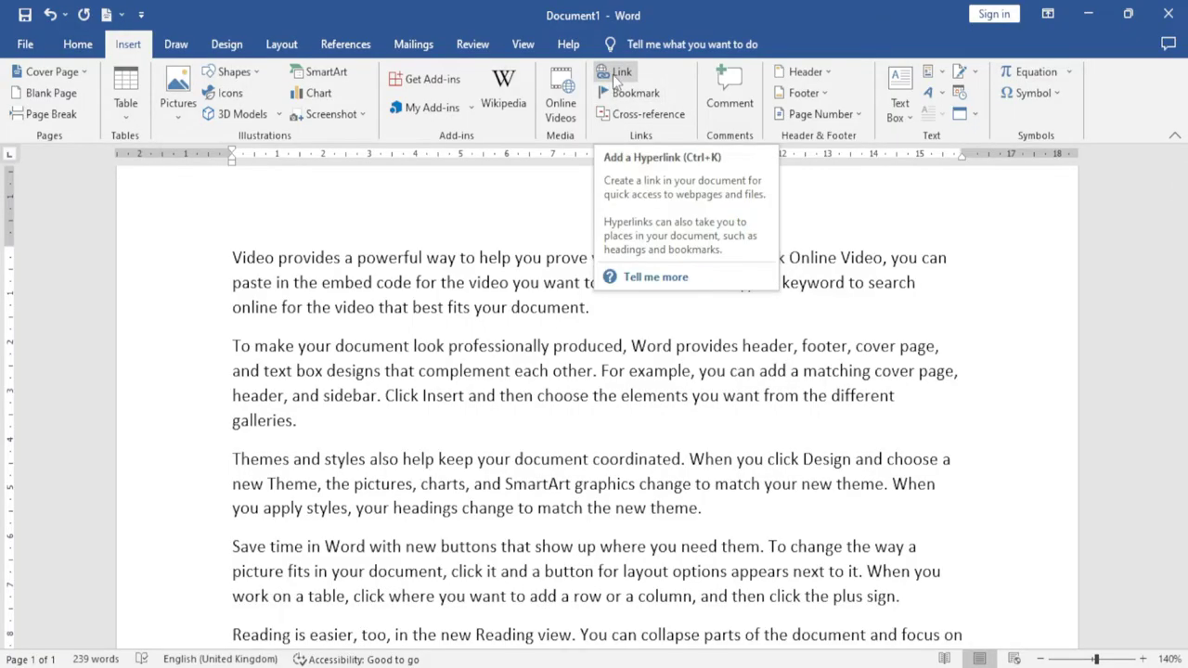
Select 'provides' and start an Existing File or Web Page hyperlink for it
{"action": "double_click", "coordinate": [312, 257]}
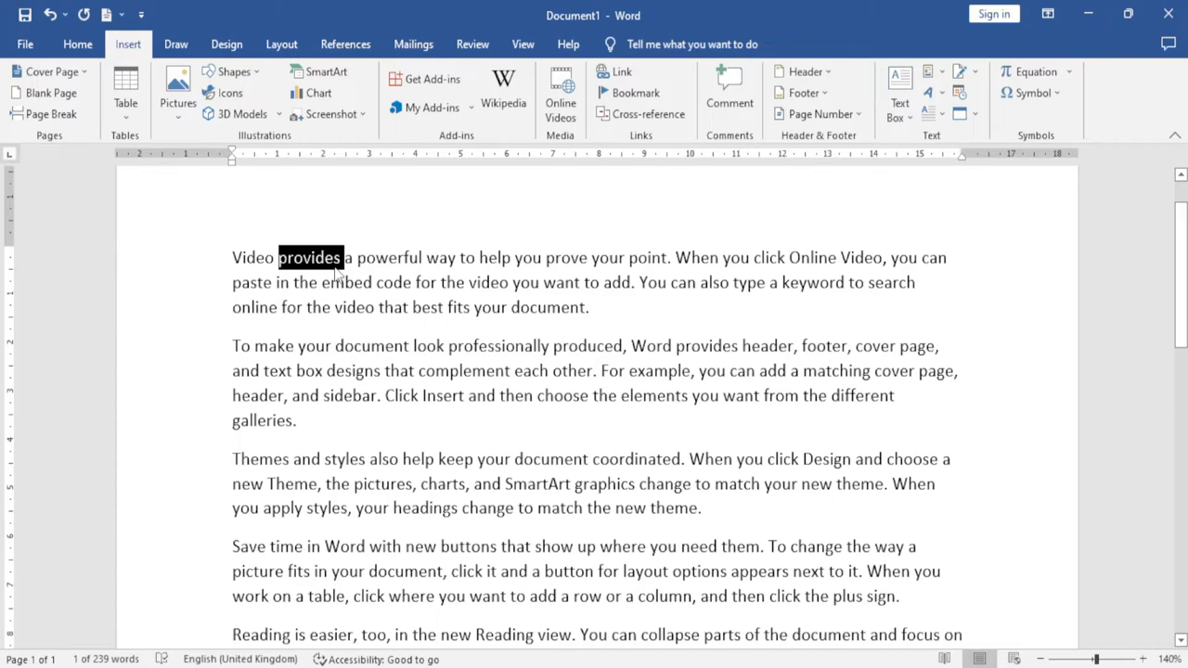
{"action": "left_click", "coordinate": [617, 74]}
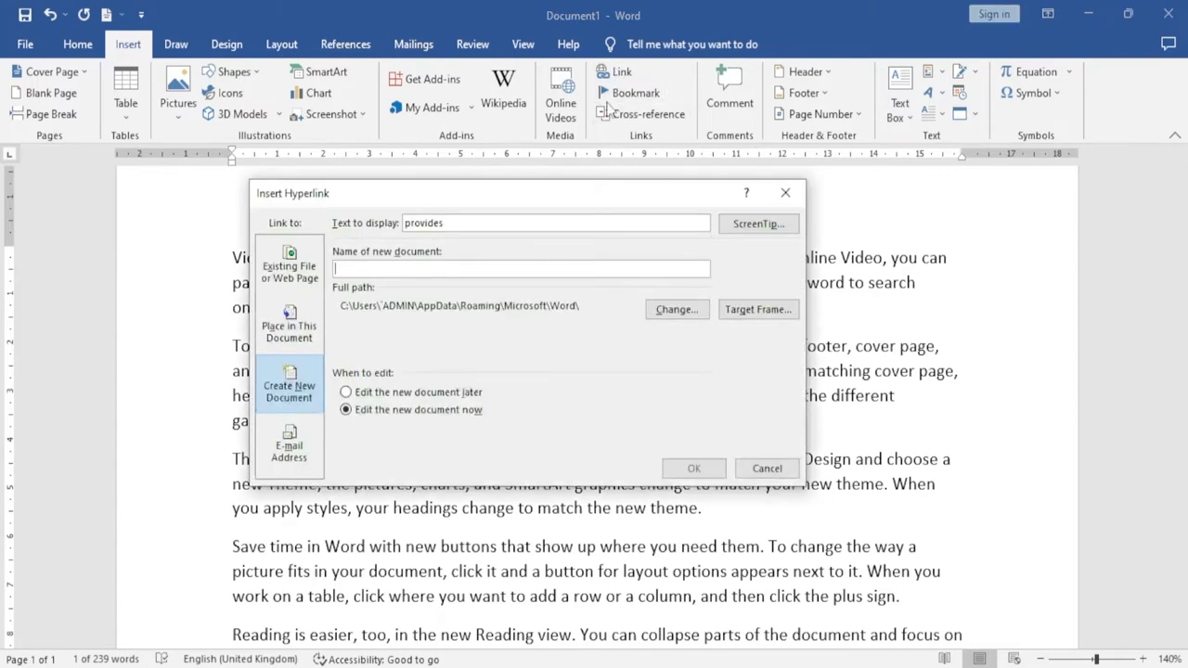
{"action": "left_click_drag", "start_coordinate": [465, 192], "coordinate": [574, 263]}
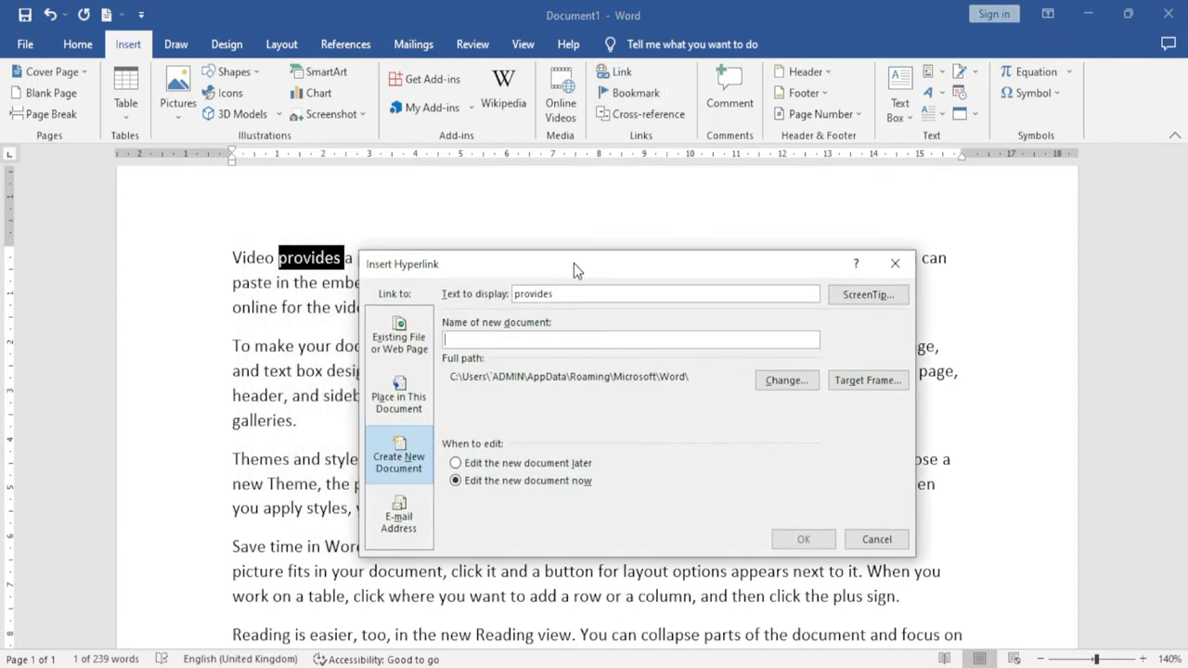
{"action": "left_click", "coordinate": [394, 358]}
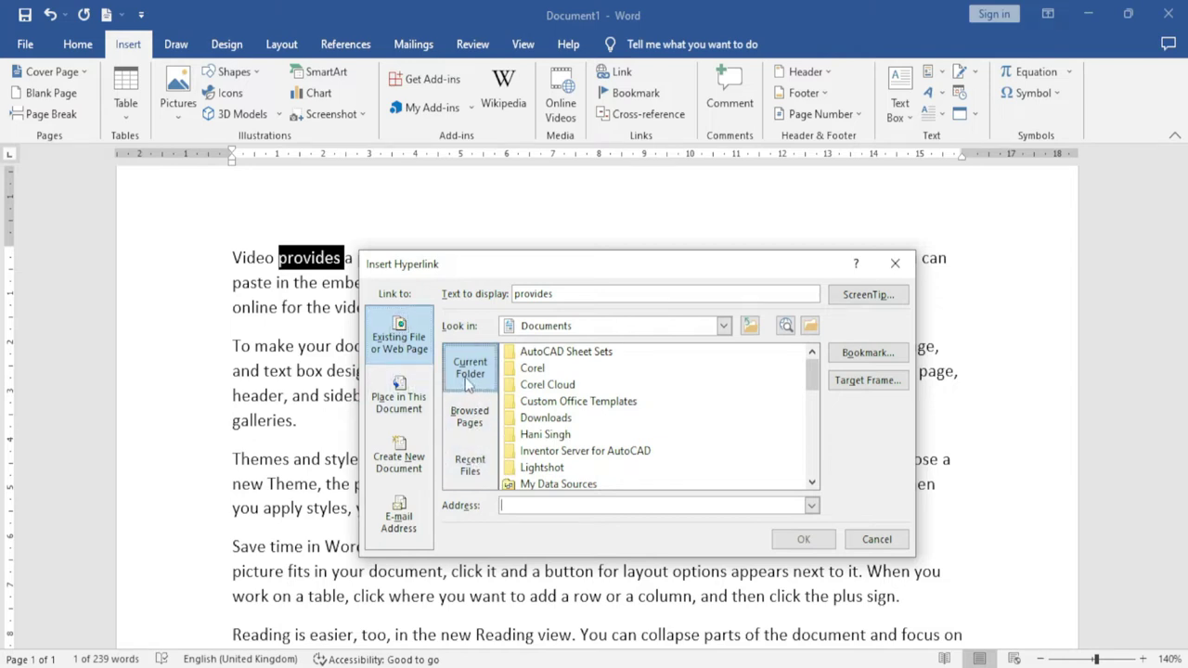
Browse recent locations and files, then link 'provides' to the Documents Downloads folder
{"action": "left_click", "coordinate": [470, 416]}
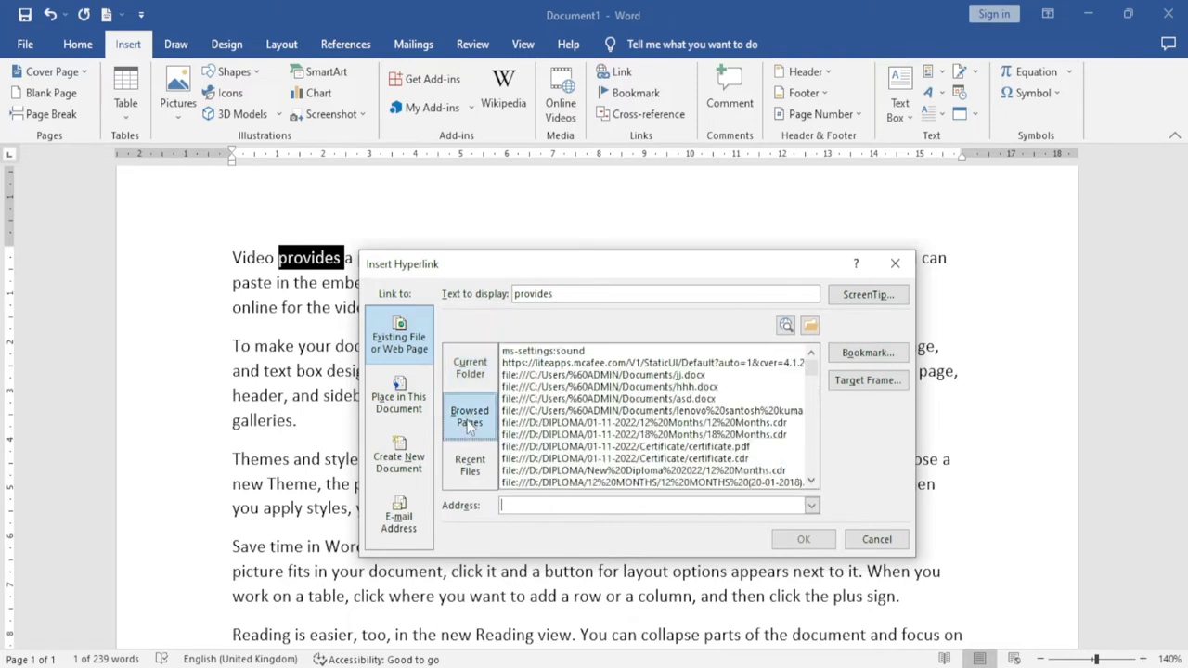
{"action": "left_click", "coordinate": [471, 469]}
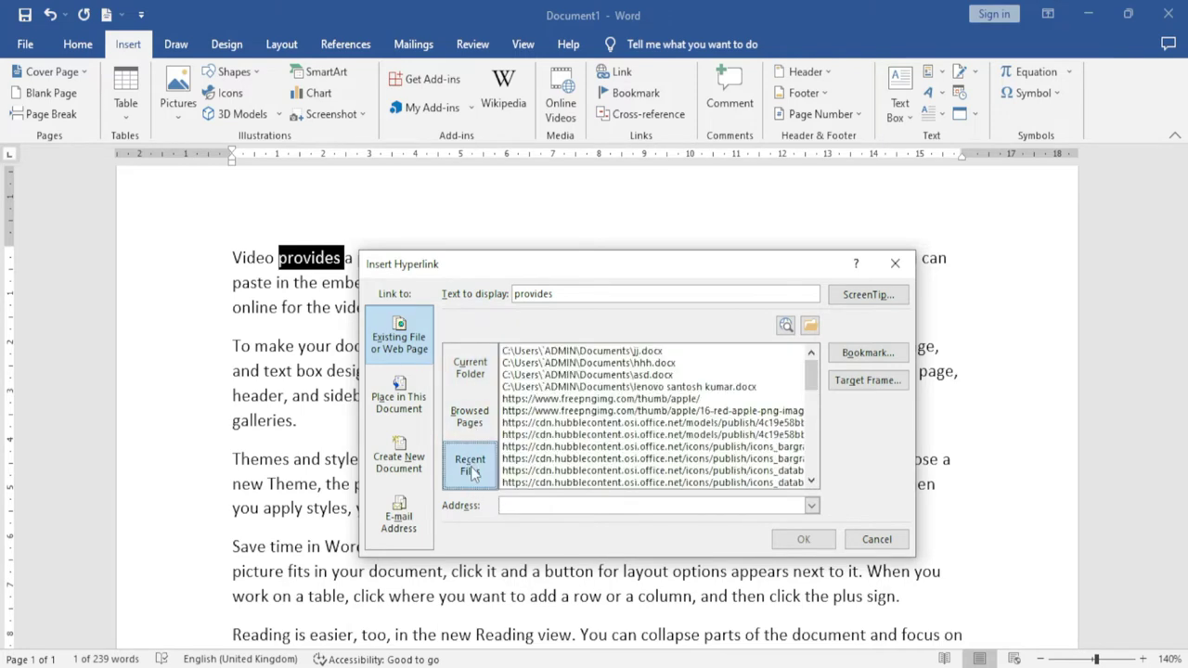
{"action": "left_click", "coordinate": [477, 381]}
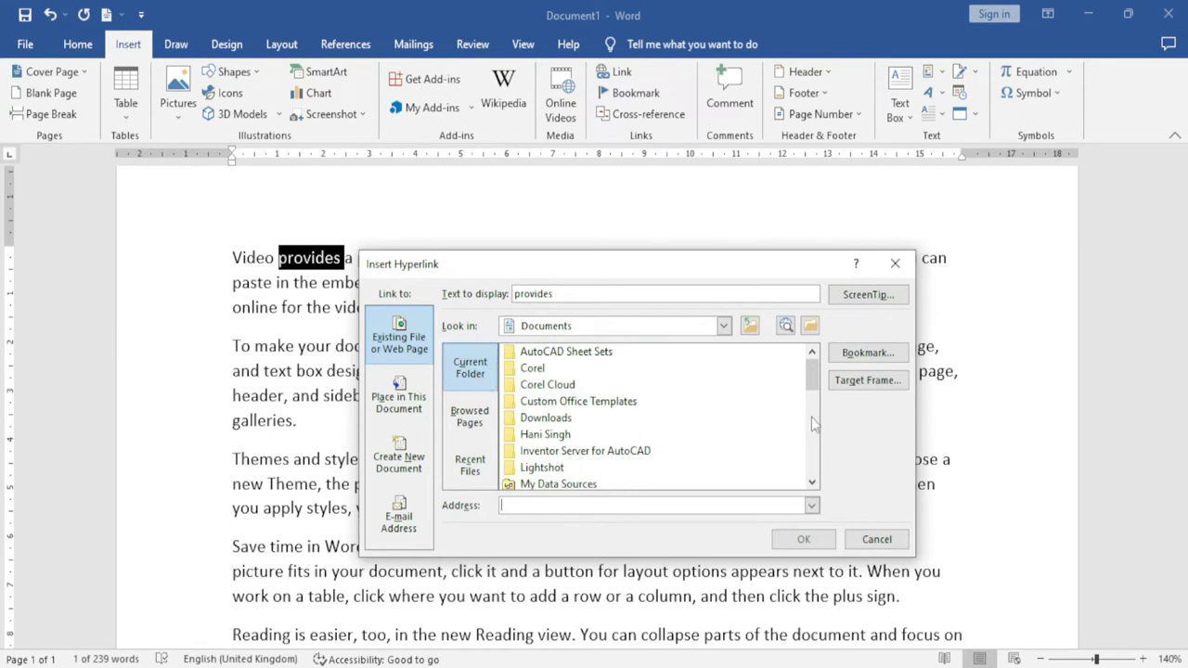
{"action": "left_click_drag", "start_coordinate": [811, 381], "coordinate": [813, 417]}
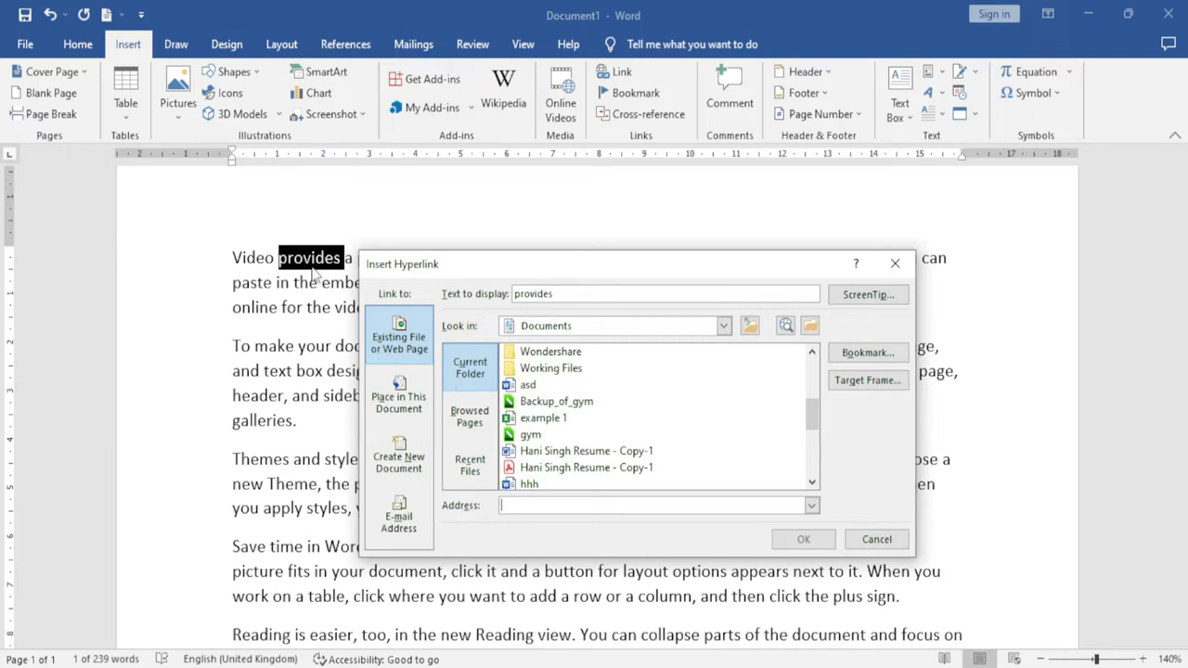
{"action": "left_click_drag", "start_coordinate": [549, 295], "coordinate": [514, 295]}
{"action": "scroll", "coordinate": [543, 410], "scroll_direction": "up", "scroll_amount": 1}
{"action": "scroll", "coordinate": [546, 406], "scroll_direction": "up", "scroll_amount": 1}
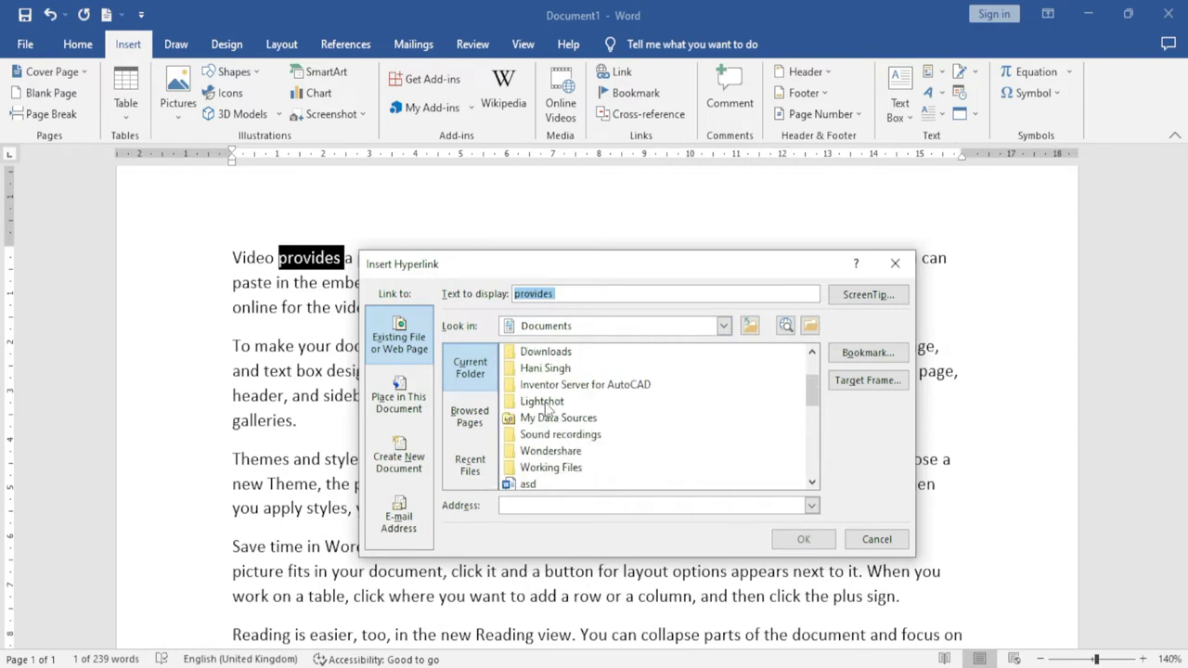
{"action": "left_click", "coordinate": [559, 357]}
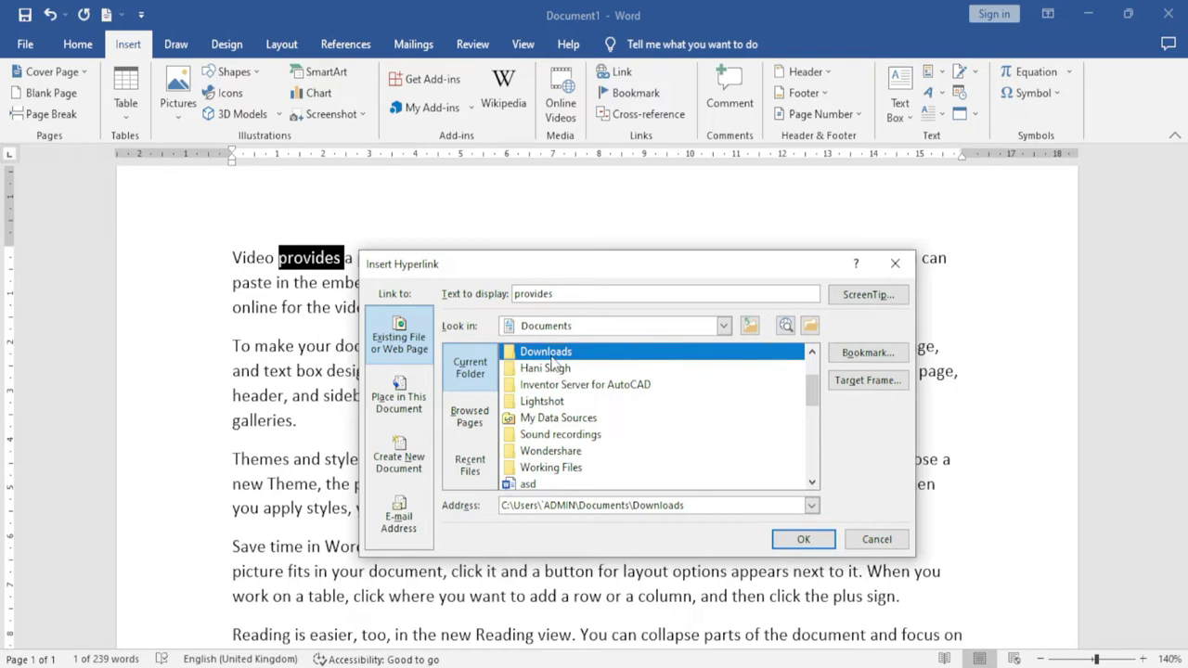
{"action": "left_click", "coordinate": [804, 540]}
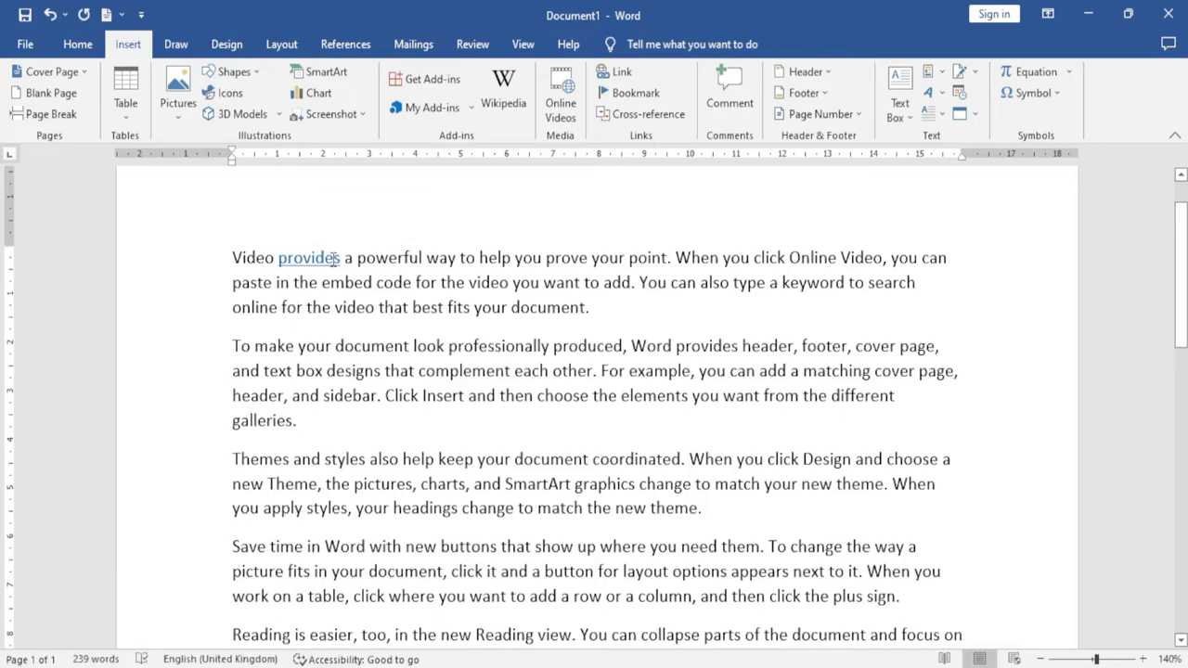
{"action": "mouse_move", "coordinate": [309, 258]}
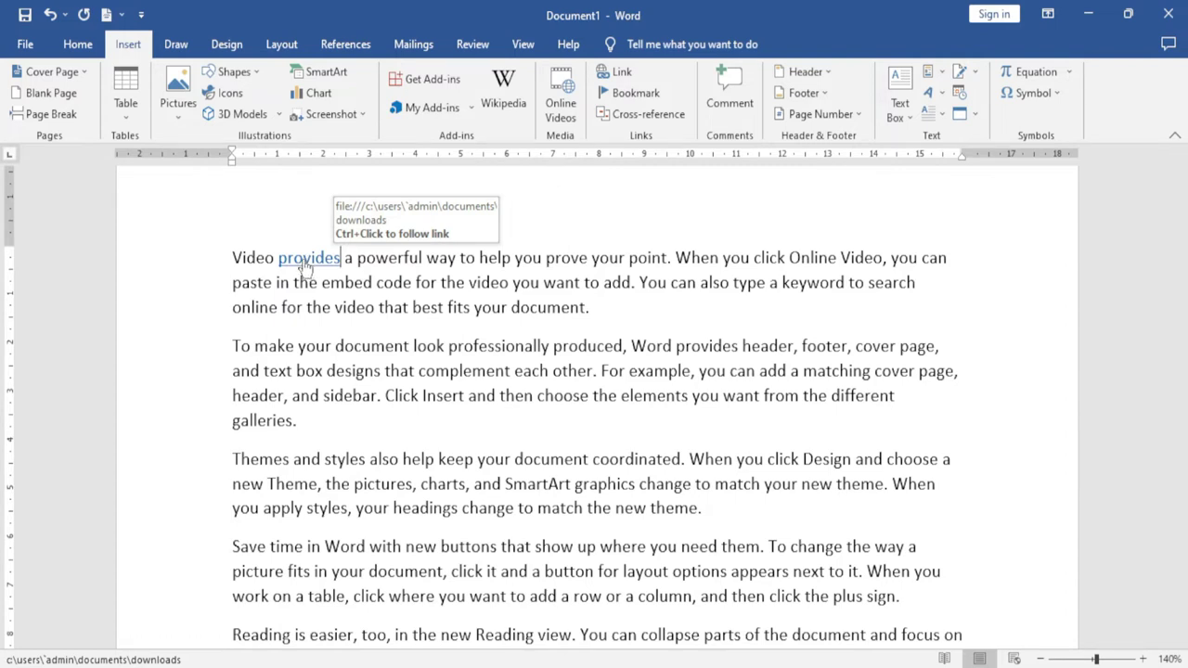
Follow the 'provides' link to the empty Downloads folder, close it, then remove the hyperlink
{"action": "left_click", "coordinate": [306, 266], "text": "ctrl"}
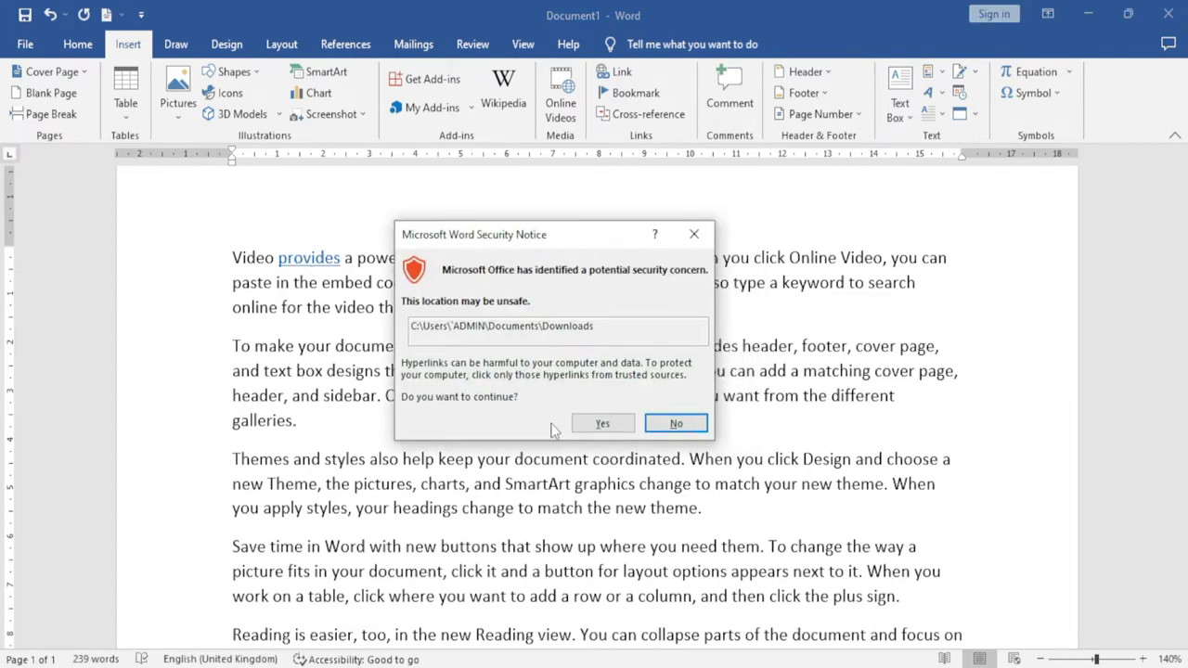
{"action": "left_click", "coordinate": [604, 427]}
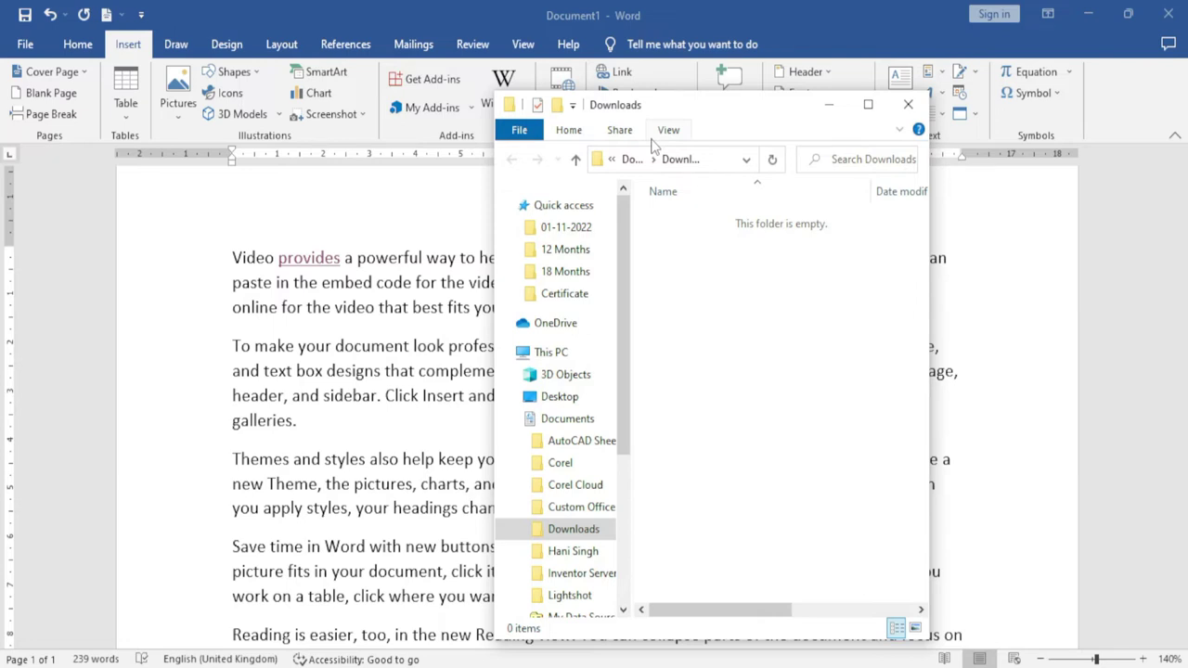
{"action": "left_click", "coordinate": [908, 104]}
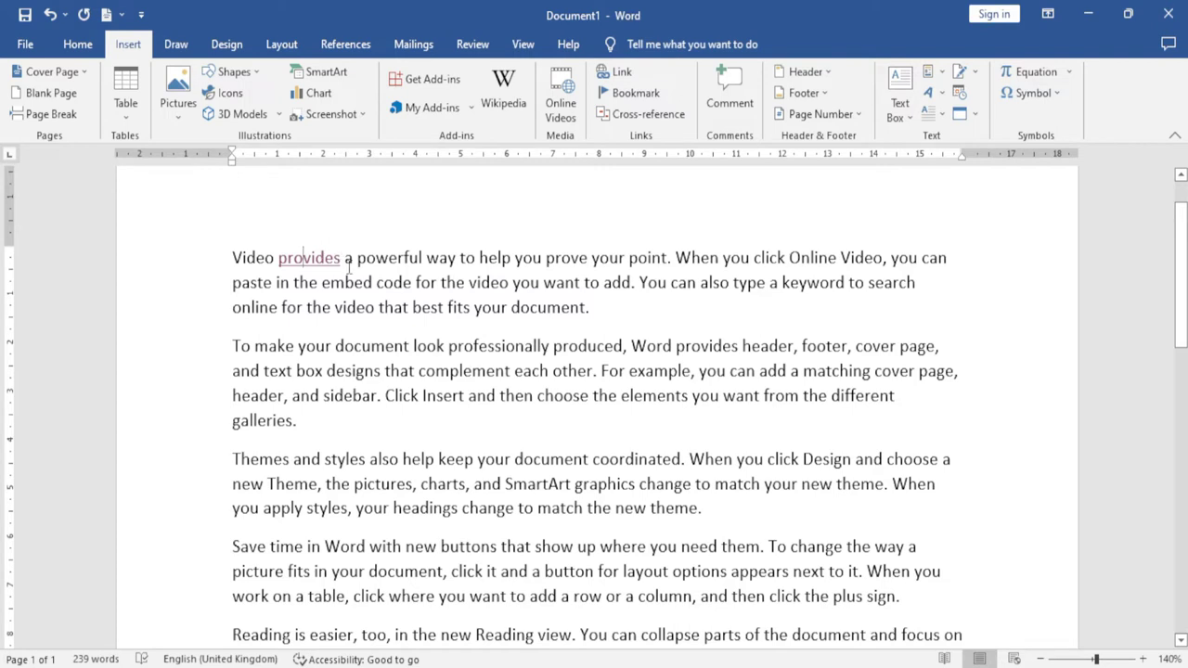
{"action": "mouse_move", "coordinate": [309, 258]}
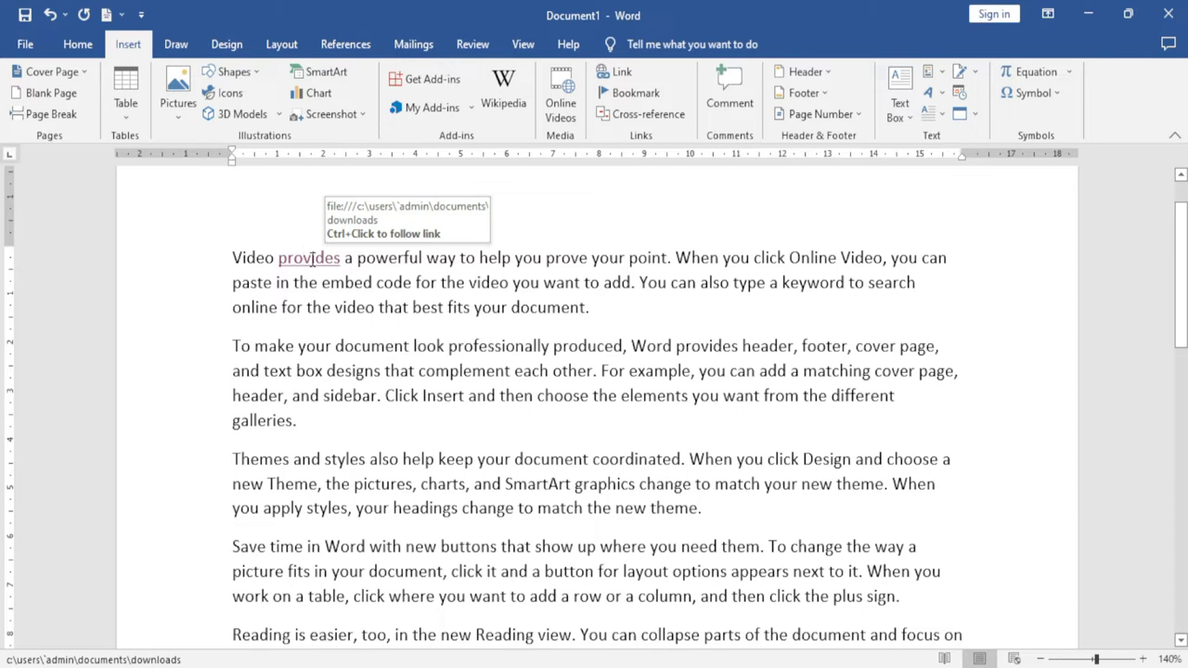
{"action": "right_click", "coordinate": [313, 264]}
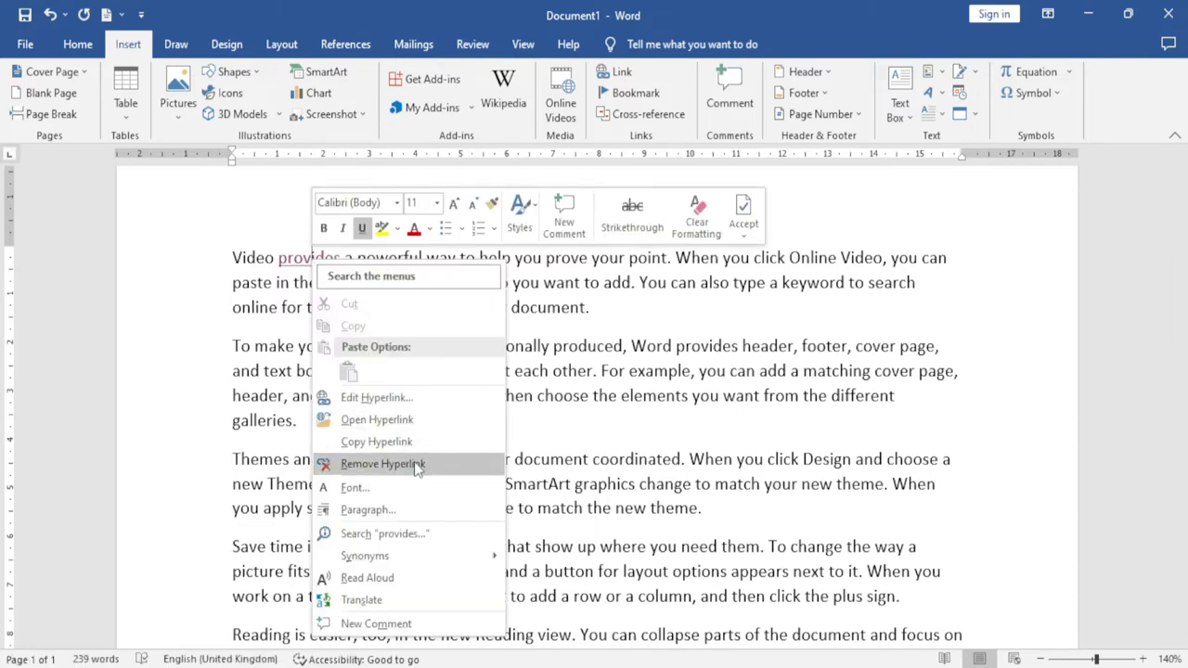
{"action": "left_click", "coordinate": [409, 464]}
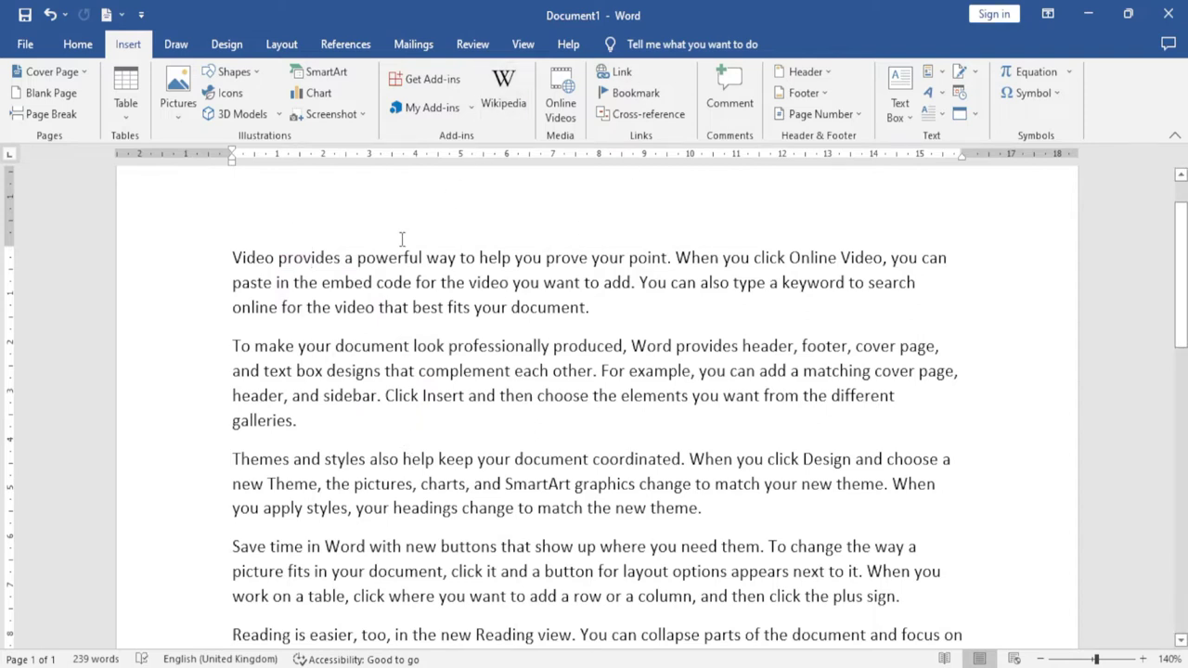
{"action": "double_click", "coordinate": [314, 257]}
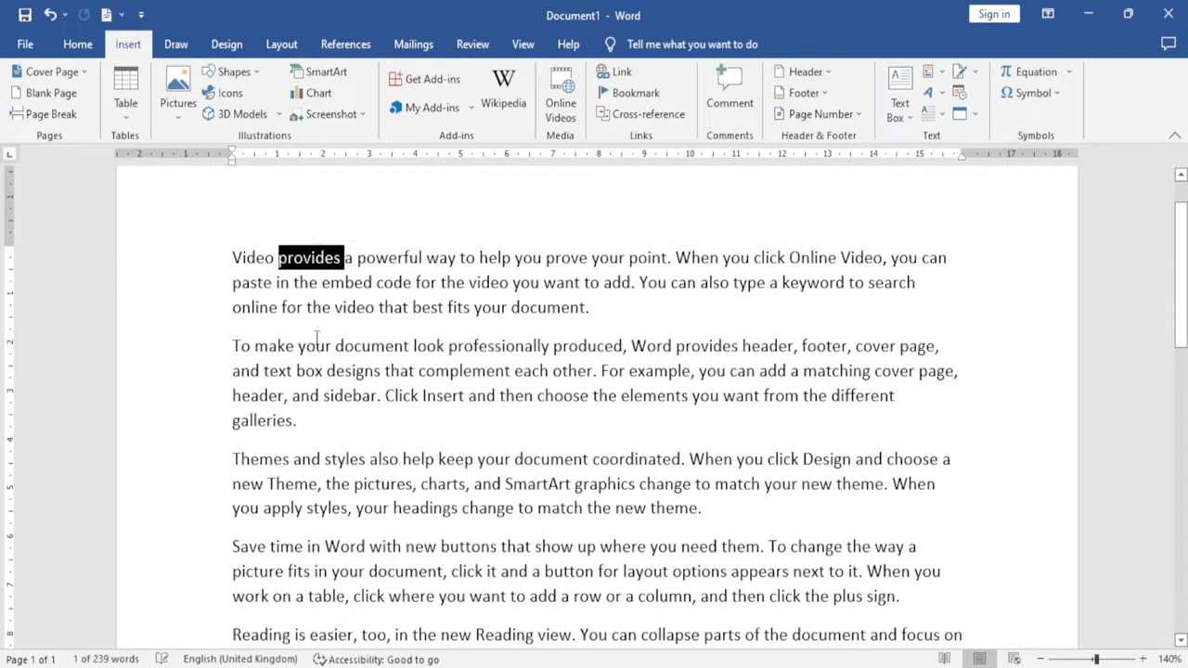
{"action": "left_click", "coordinate": [620, 82]}
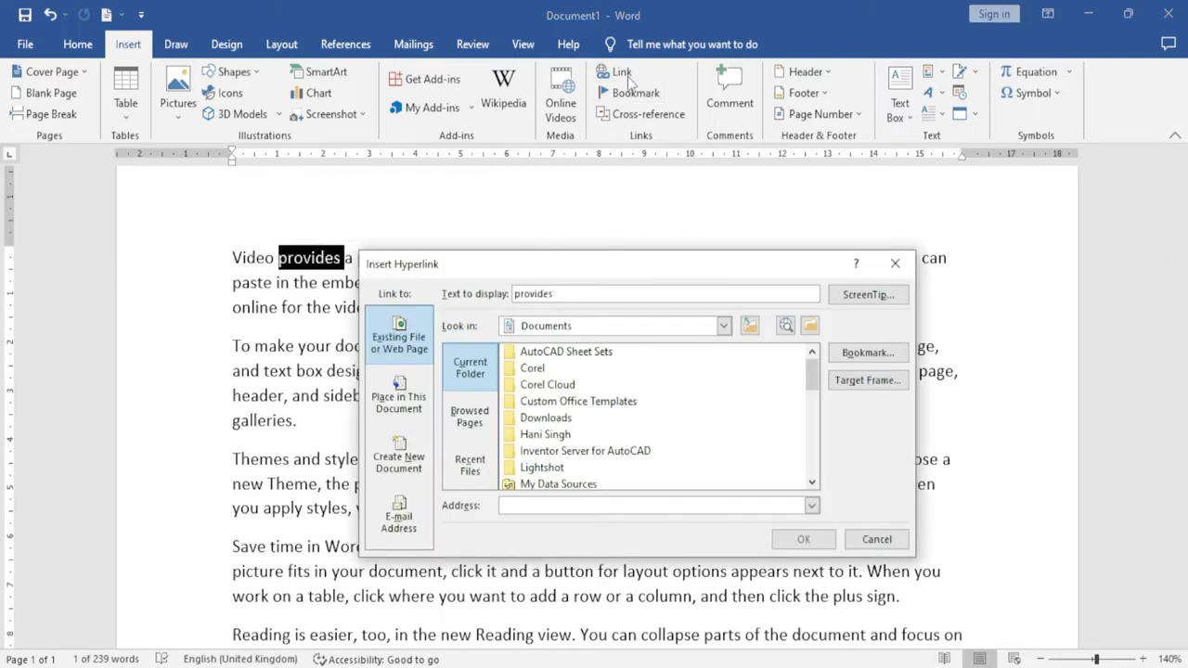
{"action": "left_click", "coordinate": [480, 426]}
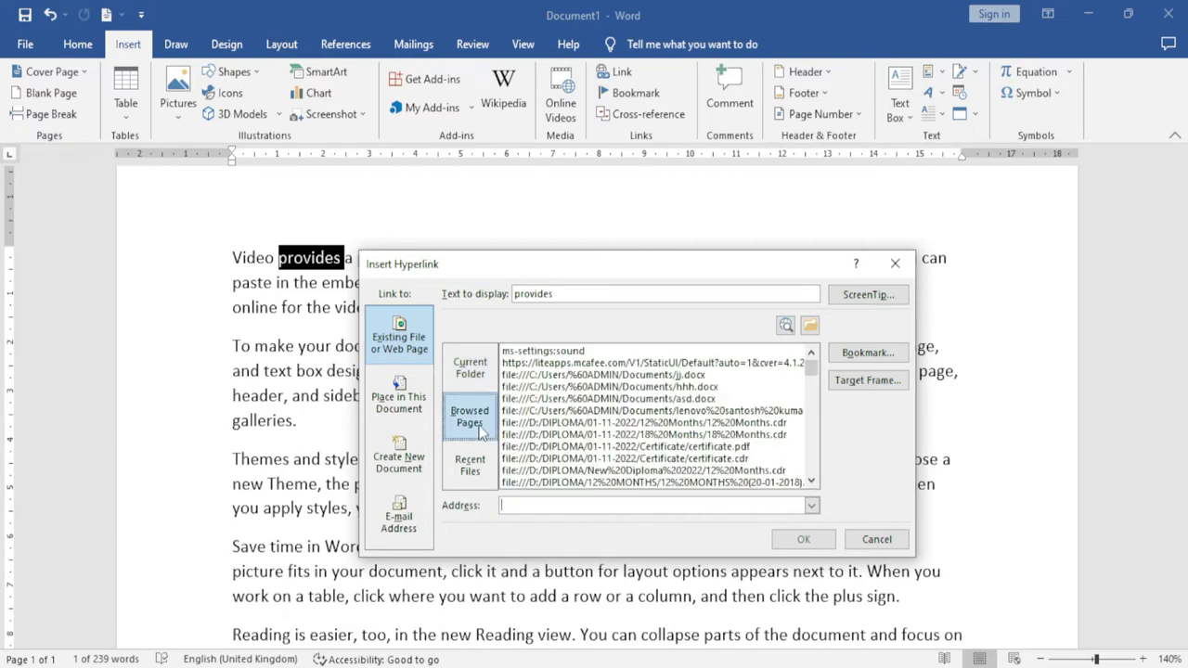
{"action": "left_click", "coordinate": [624, 411]}
{"action": "scroll", "coordinate": [587, 446], "scroll_direction": "down", "scroll_amount": 2}
{"action": "scroll", "coordinate": [587, 445], "scroll_direction": "down", "scroll_amount": 2}
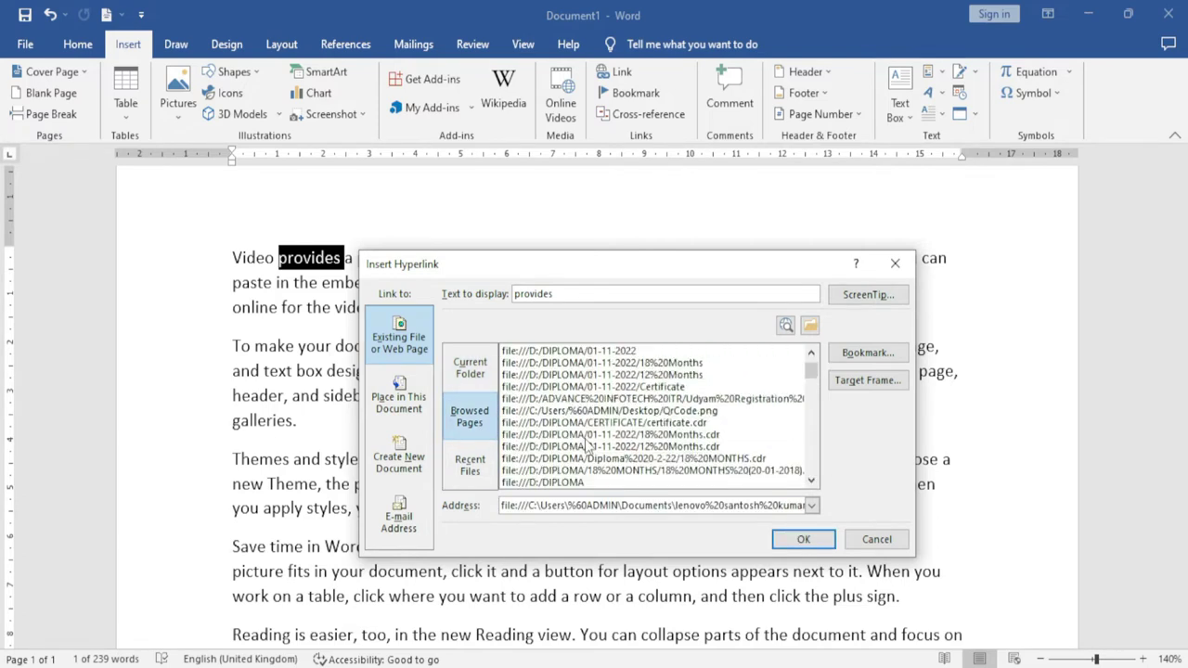
{"action": "scroll", "coordinate": [588, 447], "scroll_direction": "down", "scroll_amount": 2}
{"action": "scroll", "coordinate": [591, 449], "scroll_direction": "down", "scroll_amount": 1}
{"action": "scroll", "coordinate": [591, 449], "scroll_direction": "down", "scroll_amount": 3}
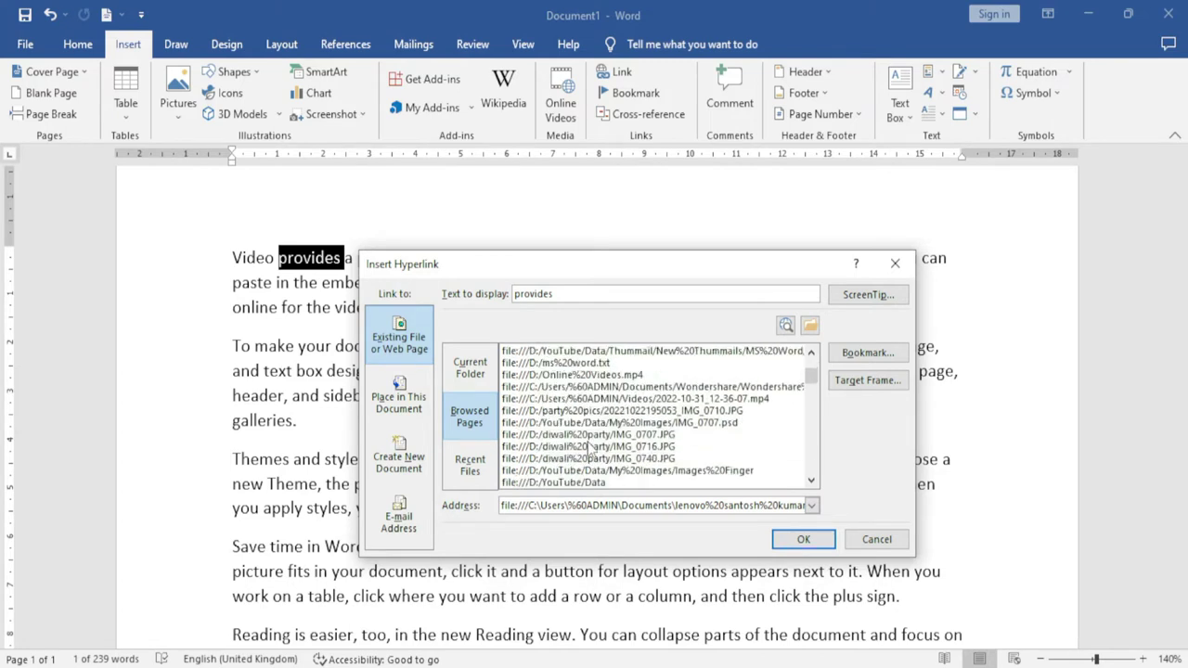
{"action": "scroll", "coordinate": [591, 450], "scroll_direction": "down", "scroll_amount": 3}
{"action": "left_click", "coordinate": [554, 376]}
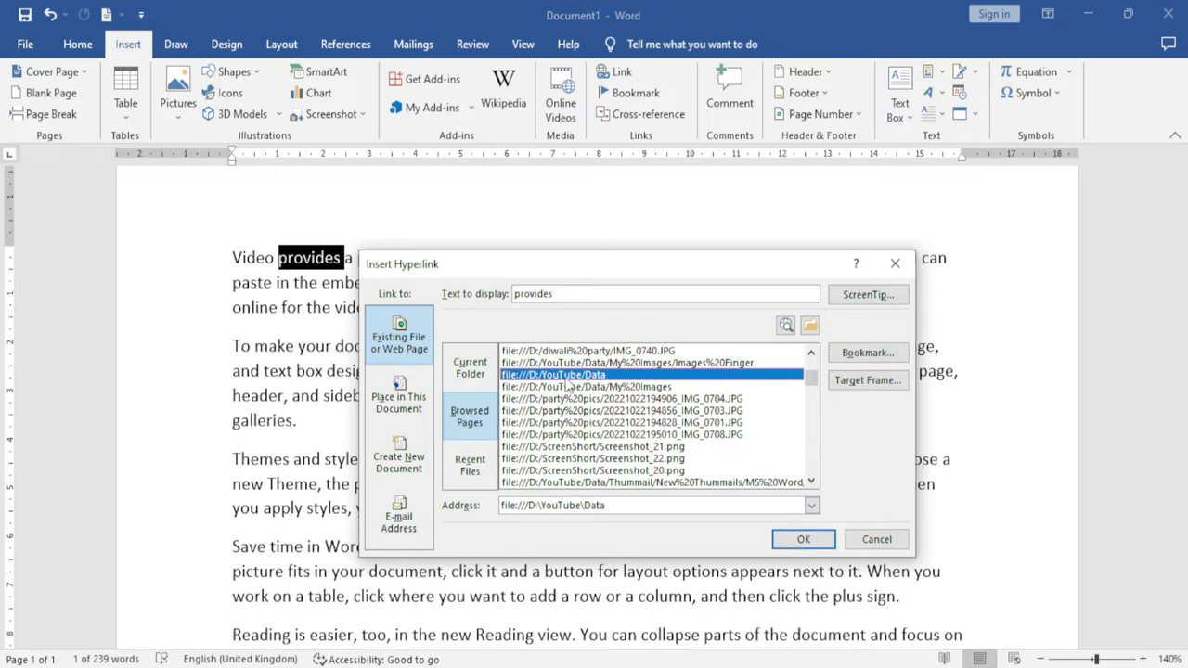
{"action": "left_click", "coordinate": [812, 541]}
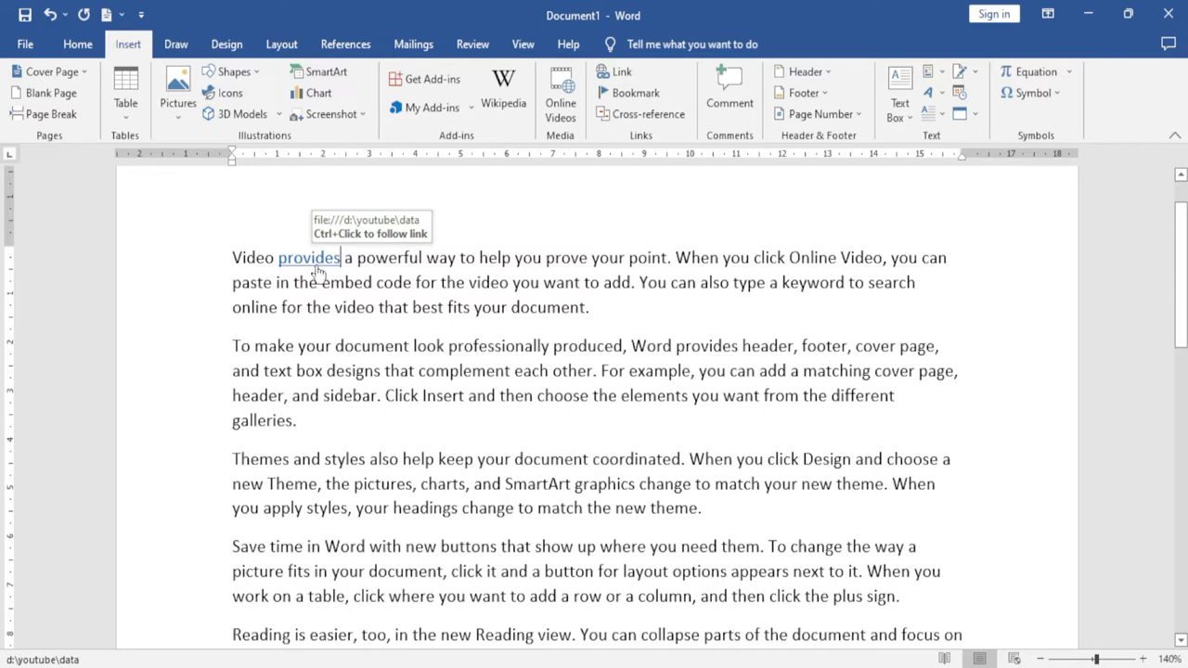
{"action": "left_click", "coordinate": [318, 267], "text": "ctrl"}
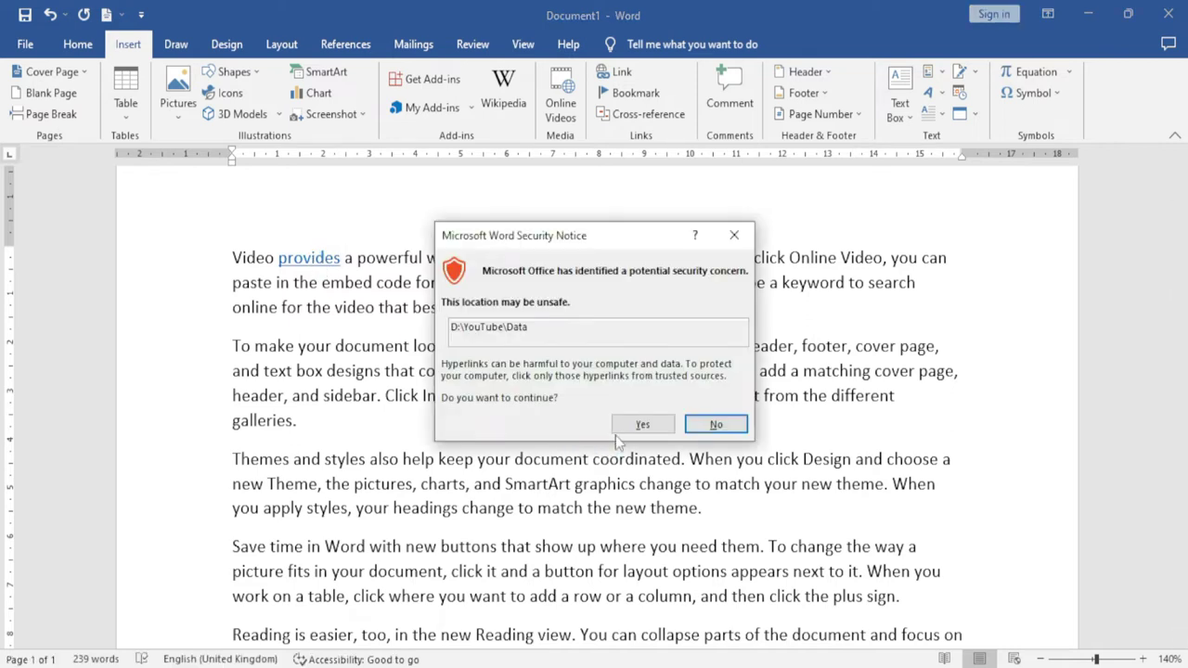
{"action": "left_click", "coordinate": [661, 425]}
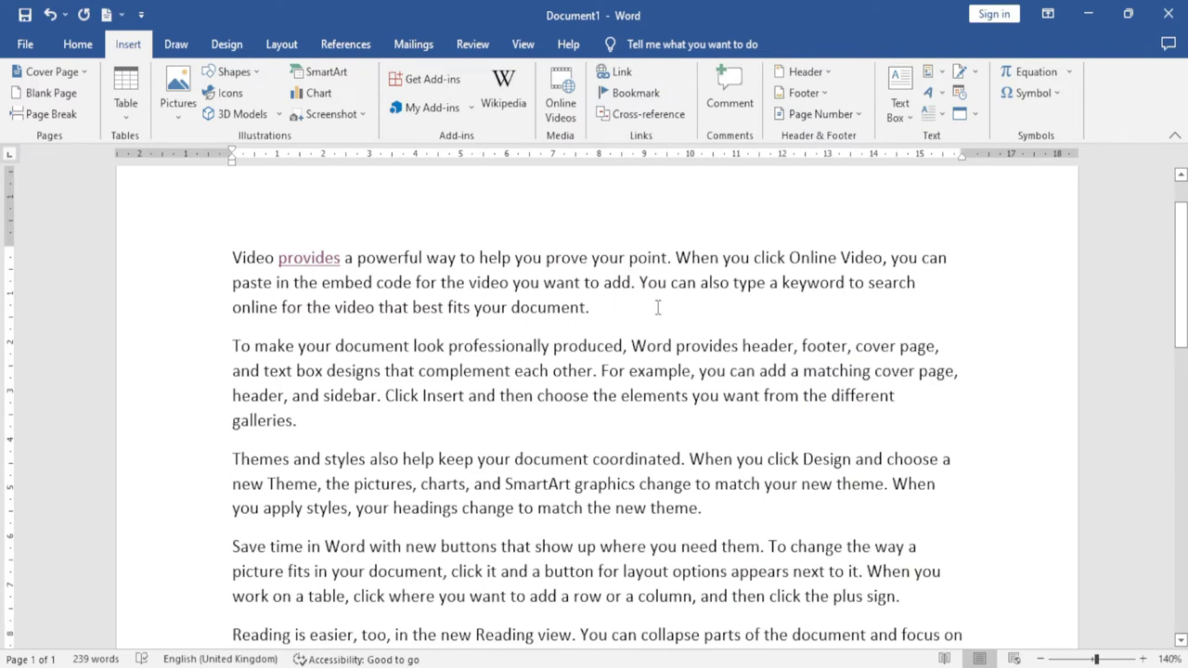
Edit the 'provides' hyperlink and browse its Recent Files list
{"action": "left_click", "coordinate": [624, 80]}
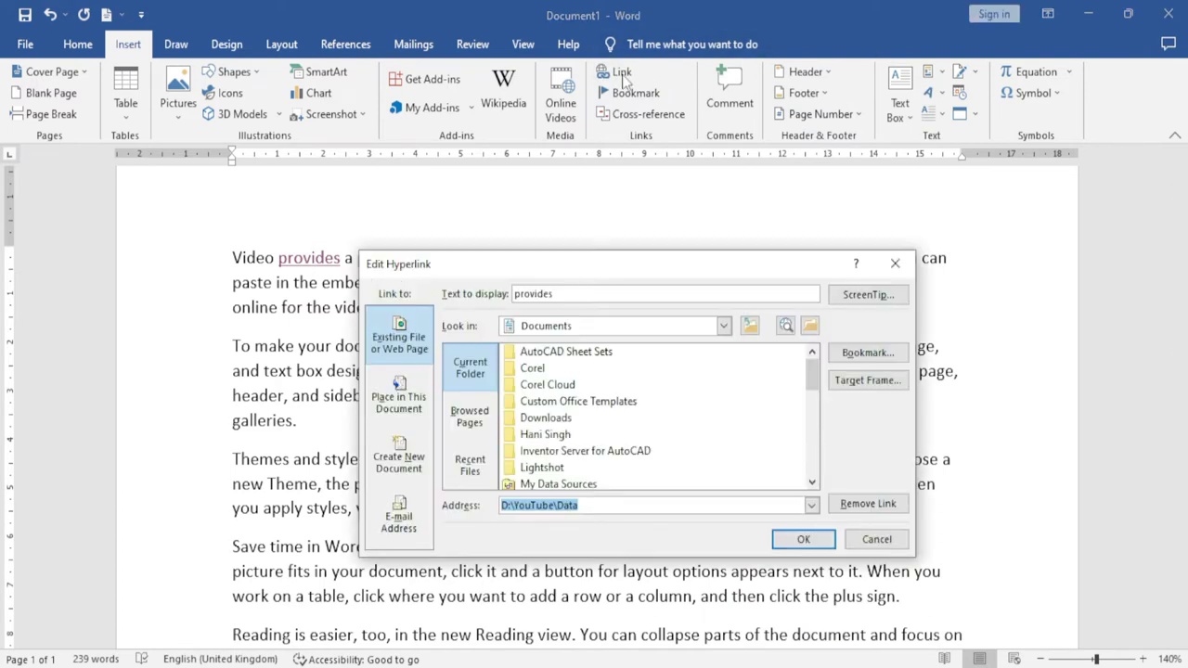
{"action": "left_click", "coordinate": [471, 467]}
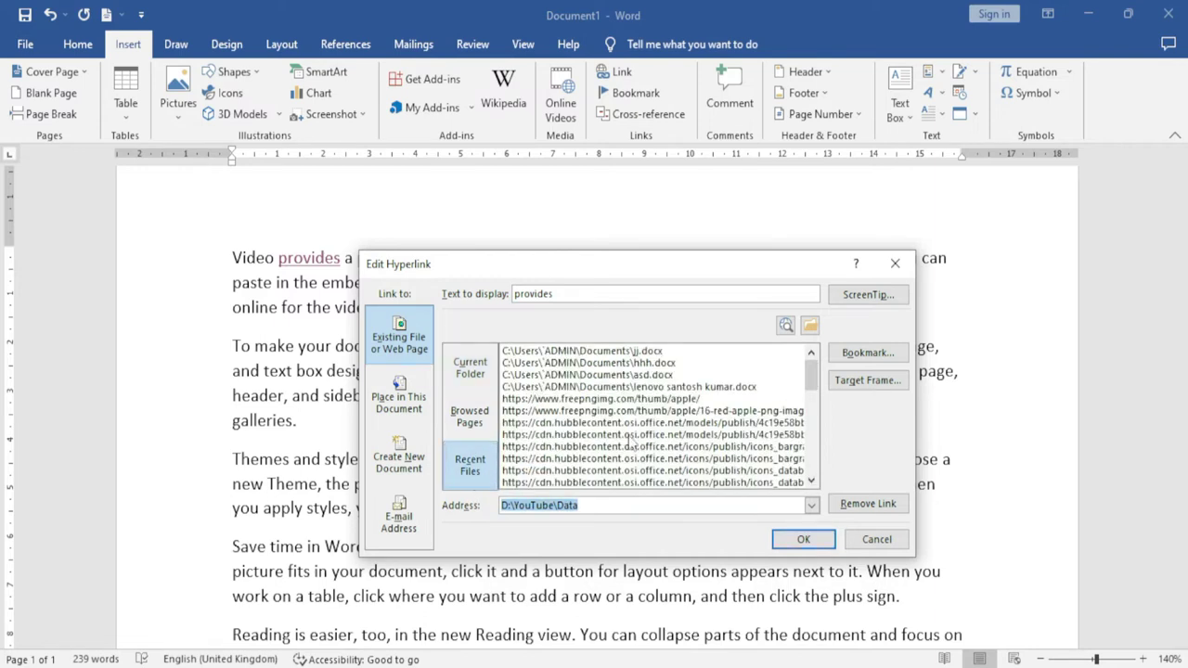
{"action": "scroll", "coordinate": [631, 444], "scroll_direction": "down", "scroll_amount": 1}
{"action": "scroll", "coordinate": [631, 443], "scroll_direction": "down", "scroll_amount": 2}
{"action": "scroll", "coordinate": [631, 445], "scroll_direction": "down", "scroll_amount": 1}
{"action": "scroll", "coordinate": [631, 445], "scroll_direction": "down", "scroll_amount": 1}
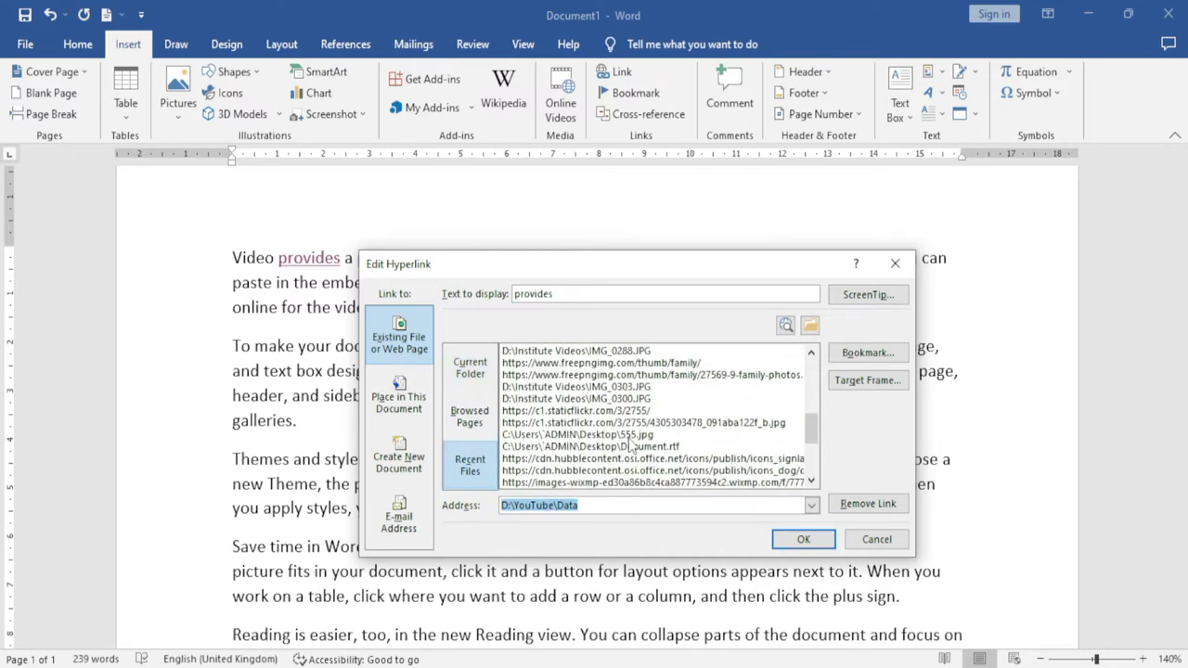
{"action": "scroll", "coordinate": [631, 446], "scroll_direction": "down", "scroll_amount": 1}
{"action": "scroll", "coordinate": [631, 445], "scroll_direction": "down", "scroll_amount": 2}
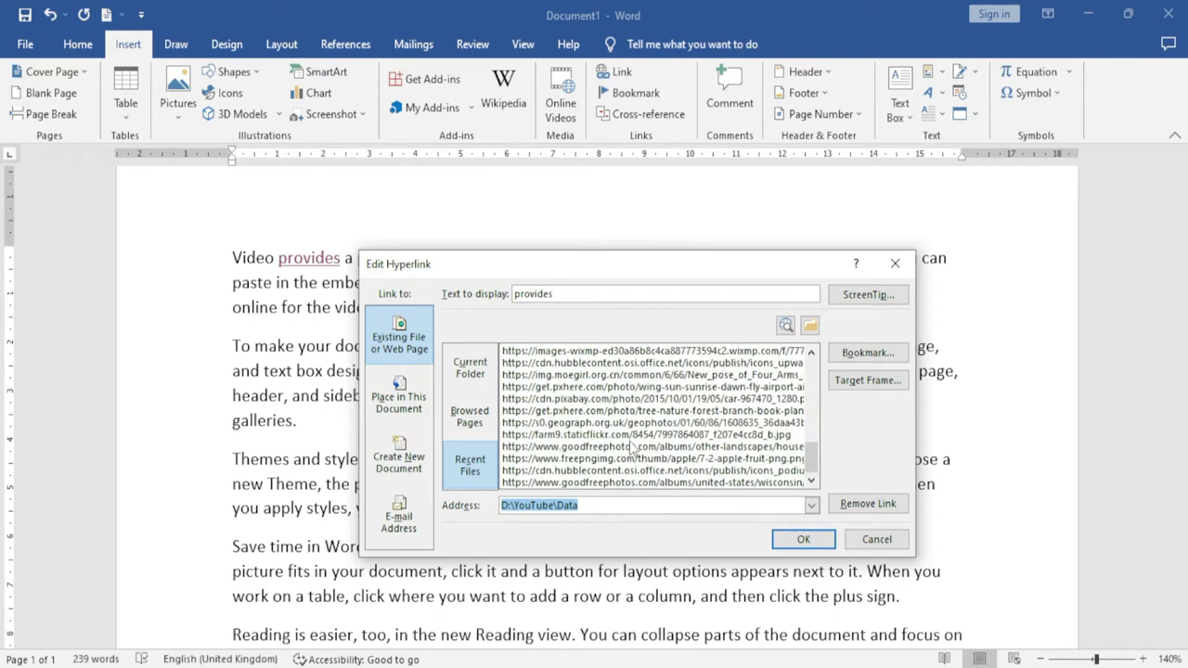
Retarget the link to D:\Institute Videos\IMG_0303.JPG and follow it
{"action": "left_click", "coordinate": [604, 447]}
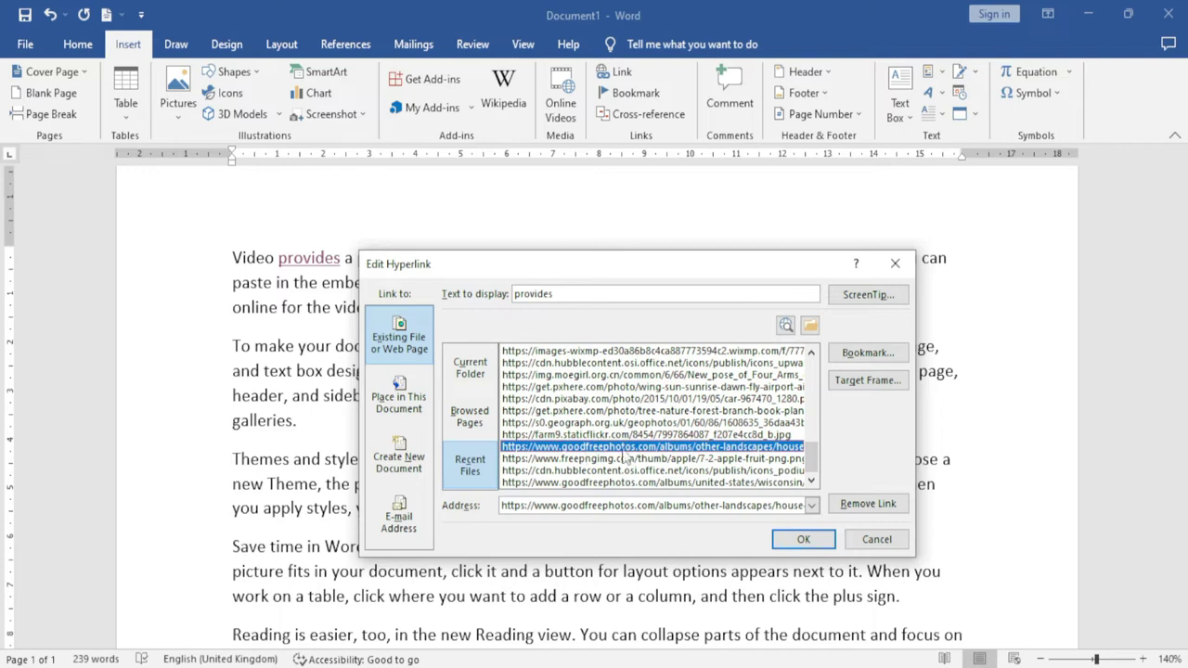
{"action": "scroll", "coordinate": [639, 453], "scroll_direction": "up", "scroll_amount": 1}
{"action": "scroll", "coordinate": [603, 446], "scroll_direction": "up", "scroll_amount": 2}
{"action": "scroll", "coordinate": [557, 432], "scroll_direction": "down", "scroll_amount": 2}
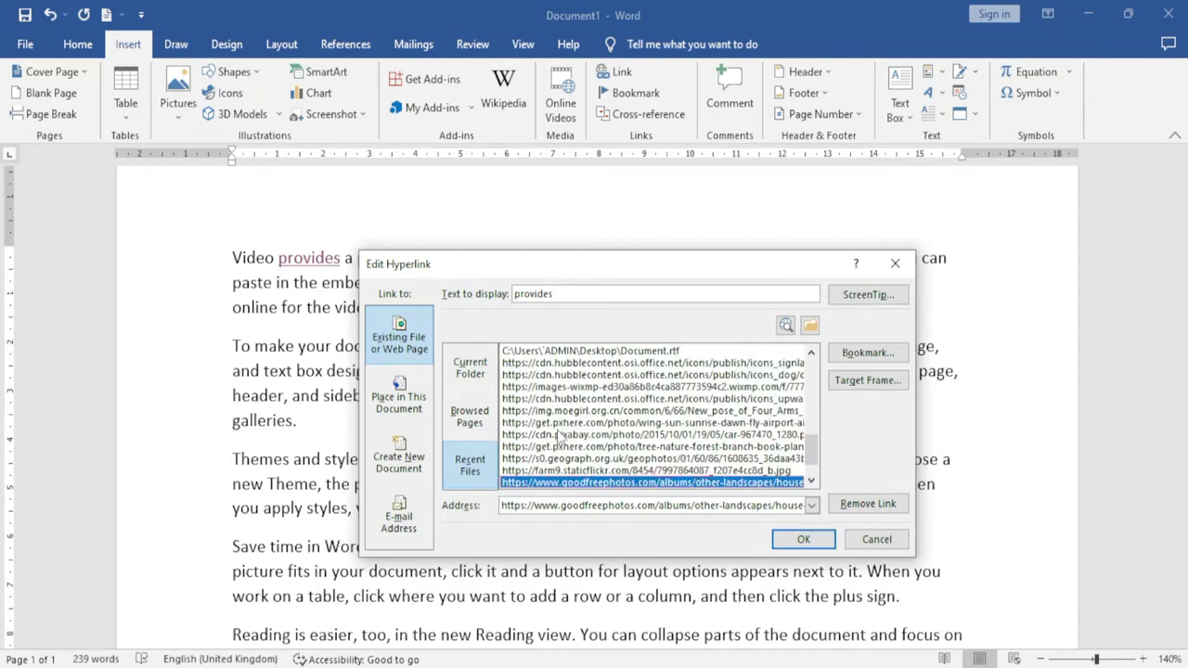
{"action": "scroll", "coordinate": [560, 436], "scroll_direction": "up", "scroll_amount": 3}
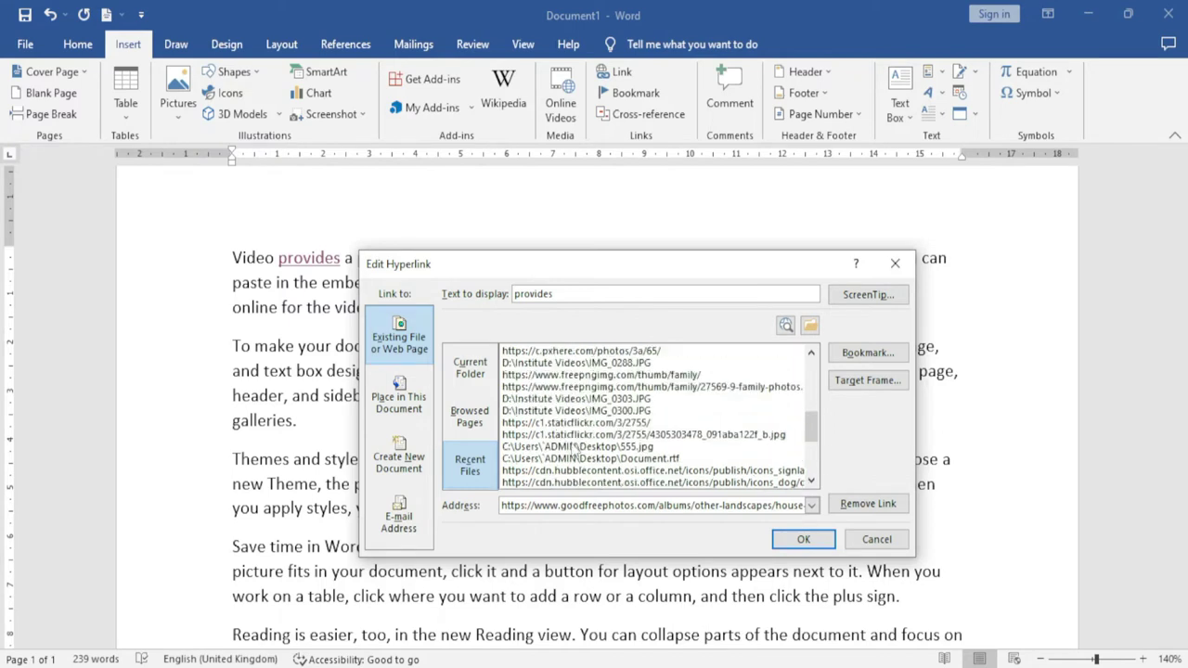
{"action": "left_click", "coordinate": [576, 399]}
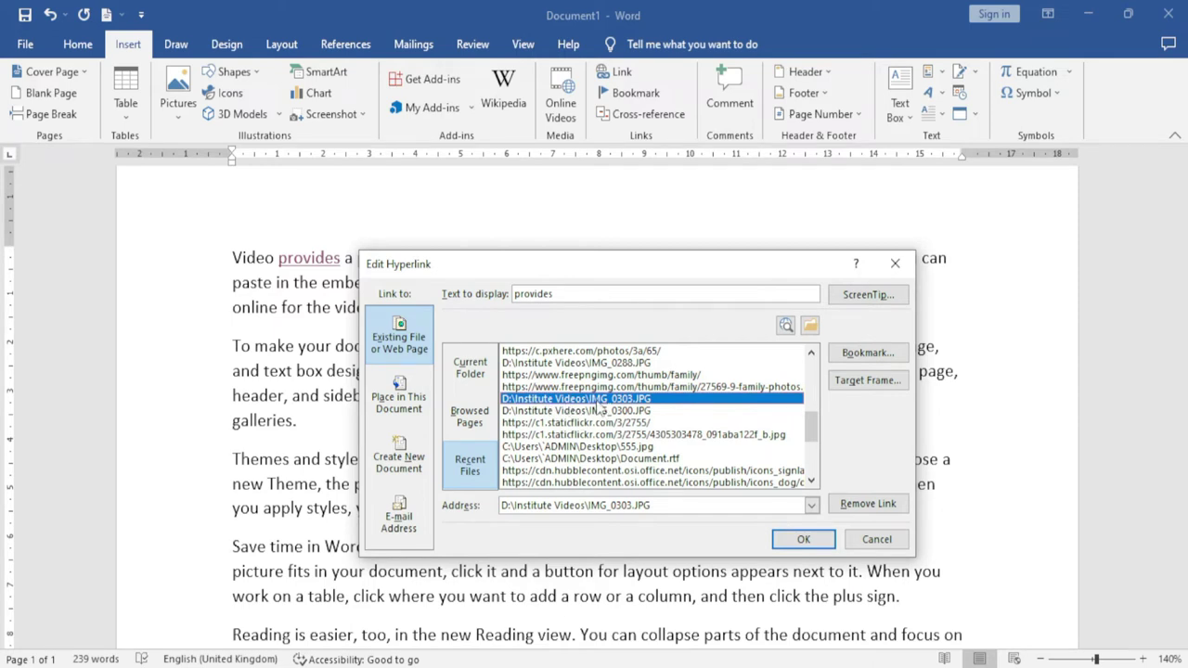
{"action": "left_click", "coordinate": [806, 544]}
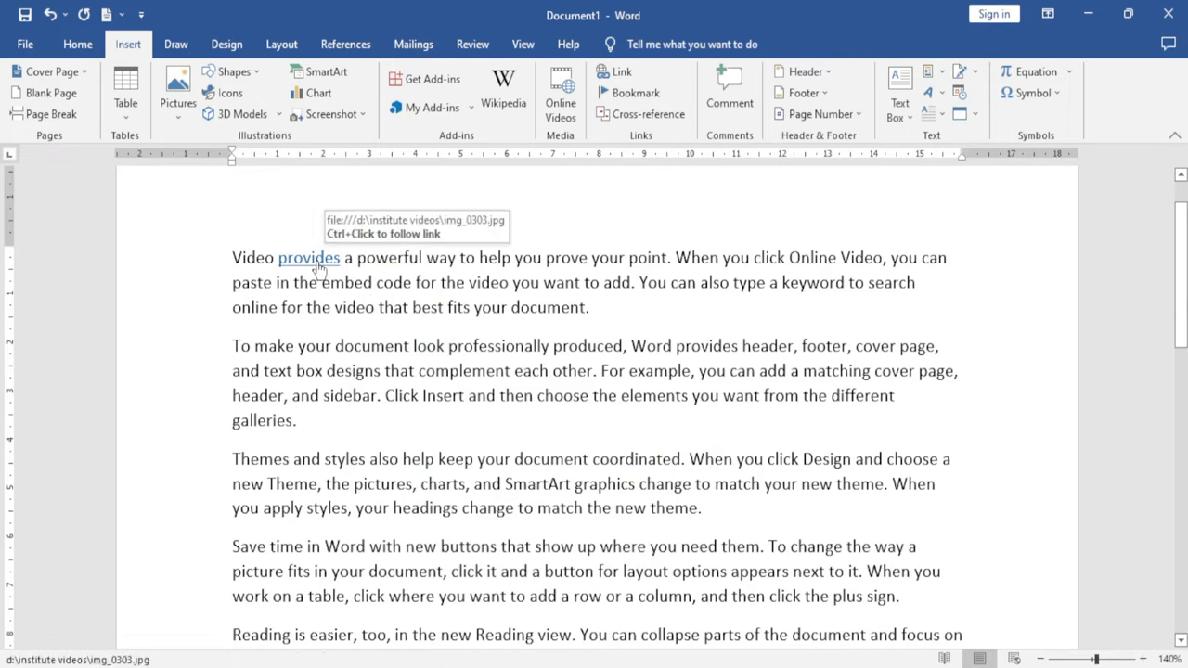
{"action": "left_click", "coordinate": [319, 267], "text": "ctrl"}
Allow IMG_0303.JPG to open in Photos, then close it to return to Word
{"action": "left_click", "coordinate": [649, 428]}
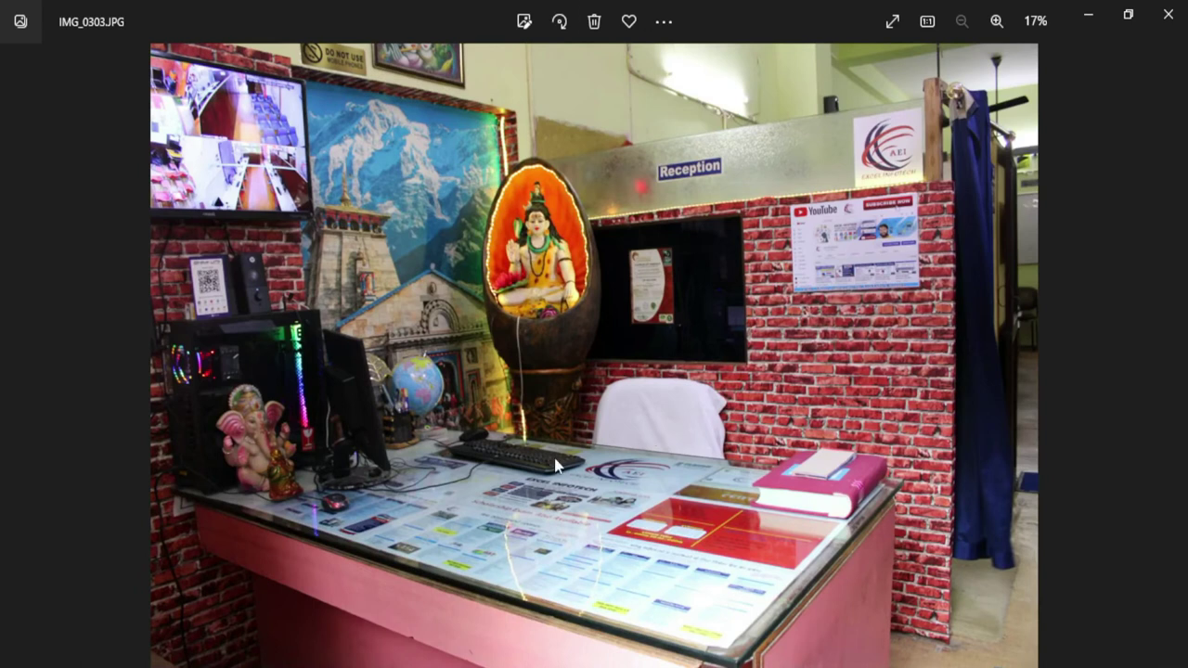
{"action": "left_click", "coordinate": [1177, 9]}
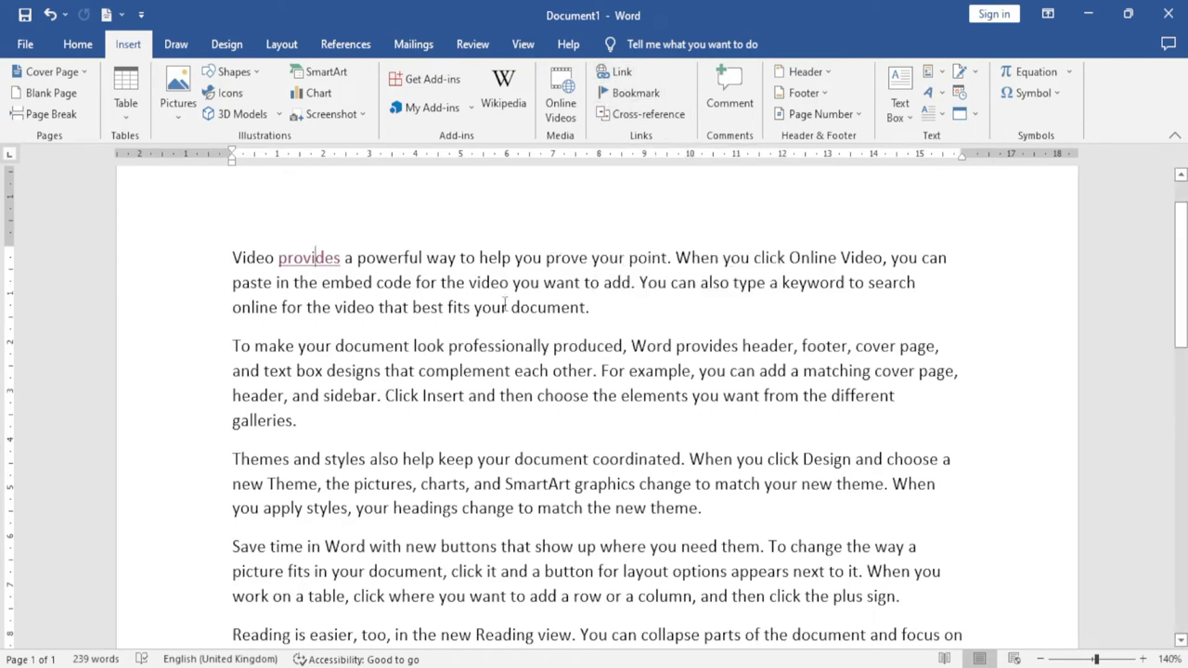
{"action": "double_click", "coordinate": [561, 258]}
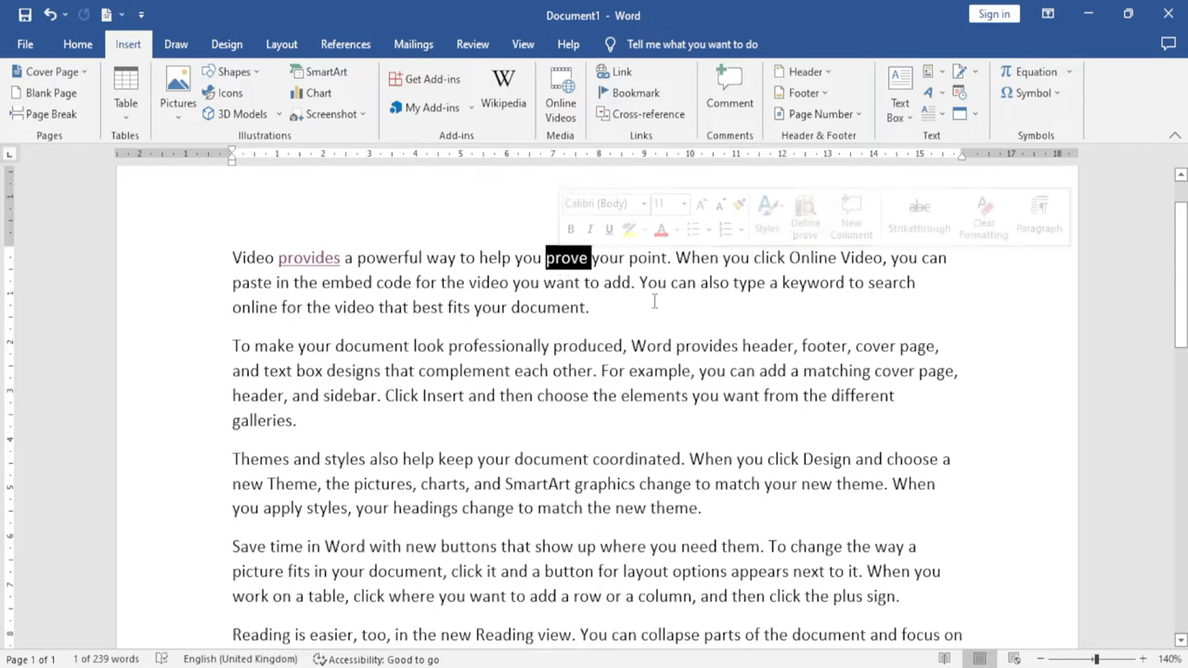
{"action": "left_click", "coordinate": [620, 71]}
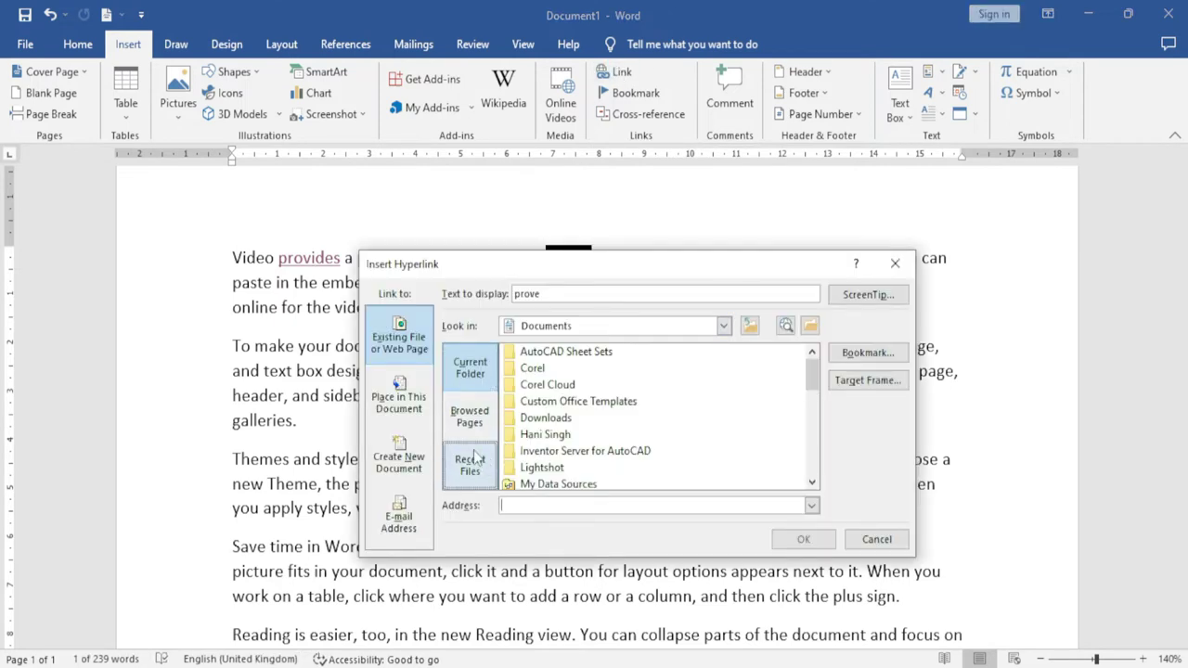
{"action": "left_click", "coordinate": [404, 413]}
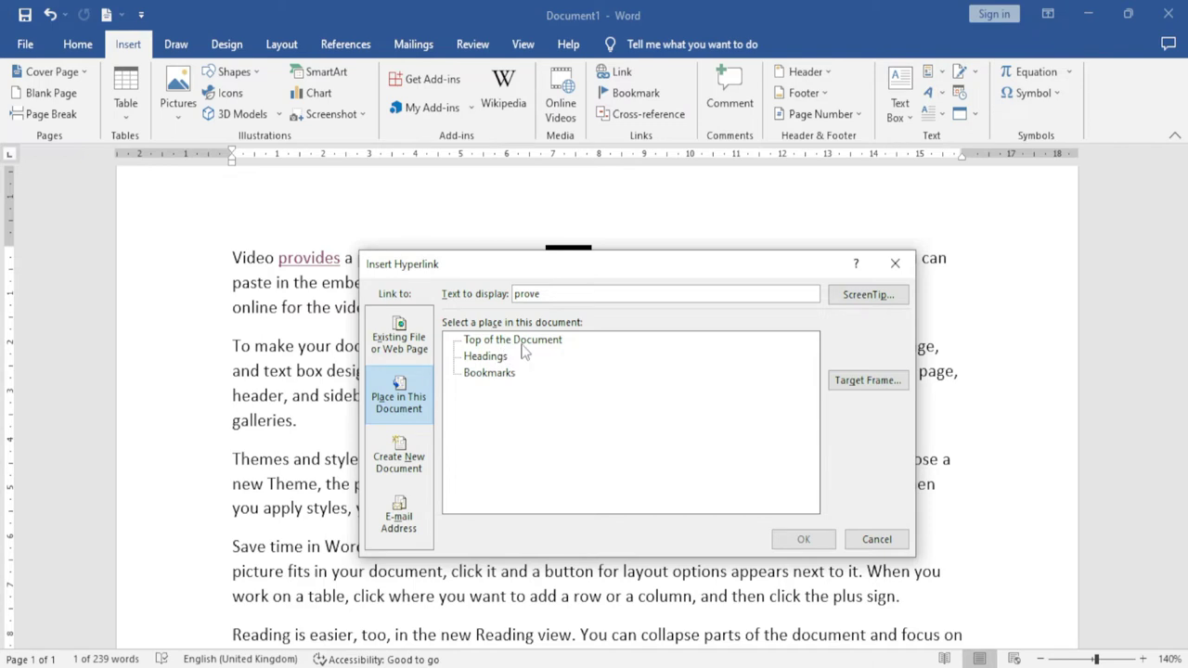
Cancel the 'prove' link, then hyperlink 'device' to Top of the Document
{"action": "left_click", "coordinate": [889, 543]}
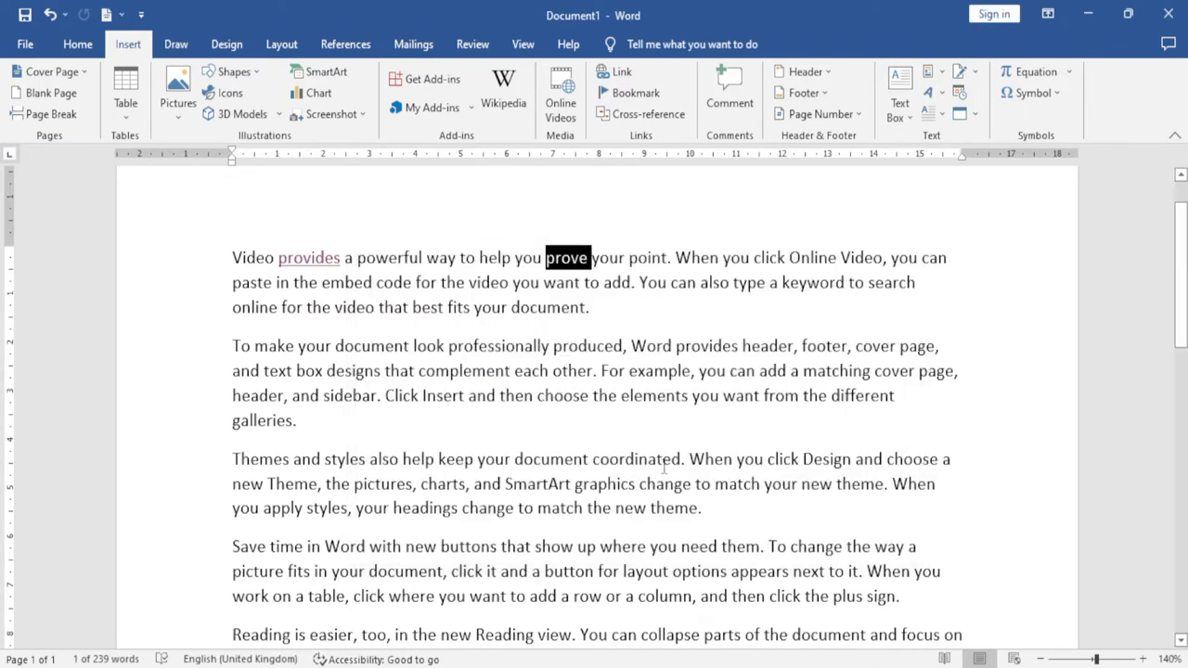
{"action": "scroll", "coordinate": [453, 405], "scroll_direction": "down", "scroll_amount": 2}
{"action": "scroll", "coordinate": [453, 406], "scroll_direction": "down", "scroll_amount": 2}
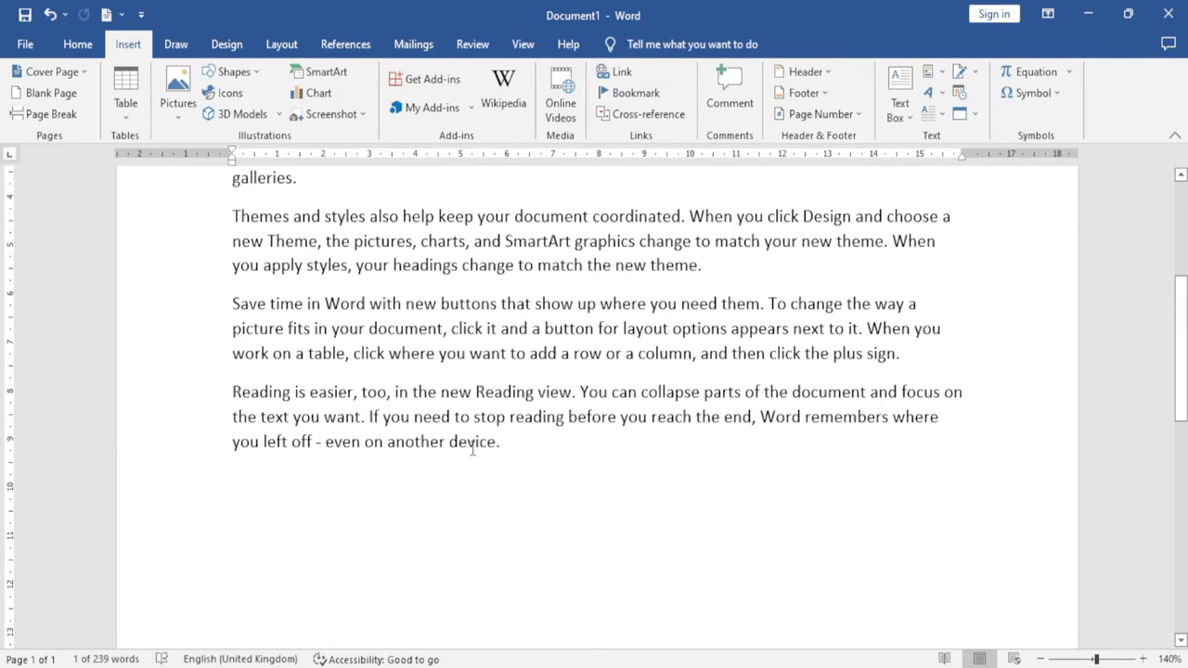
{"action": "double_click", "coordinate": [471, 442]}
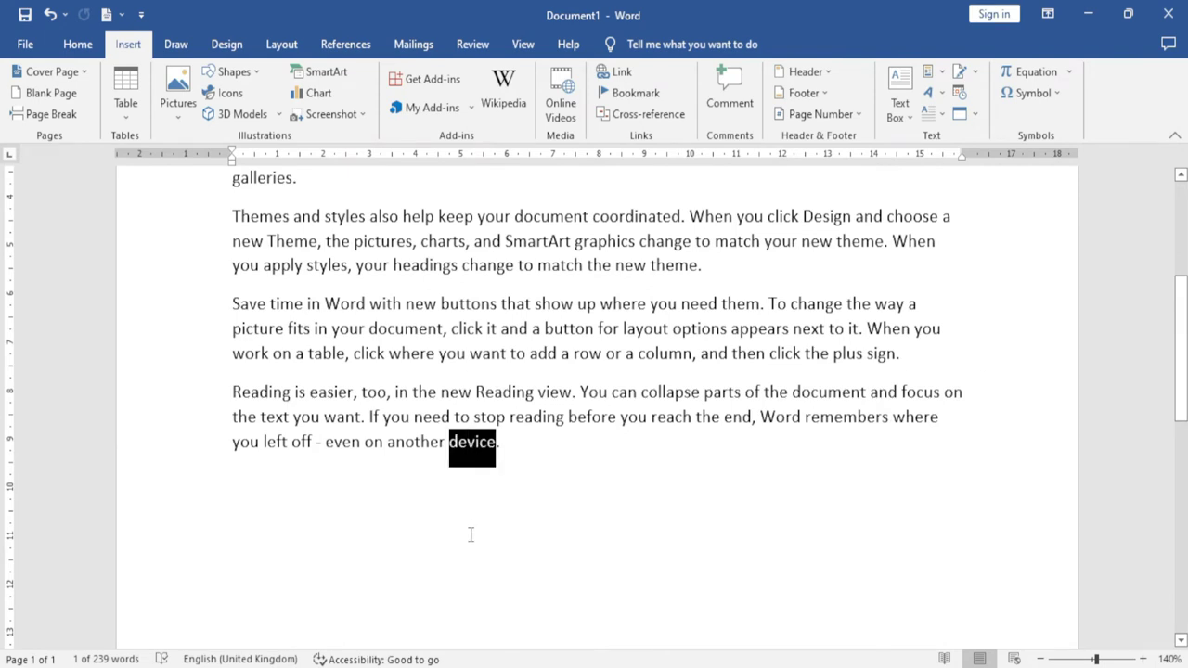
{"action": "left_click", "coordinate": [622, 74]}
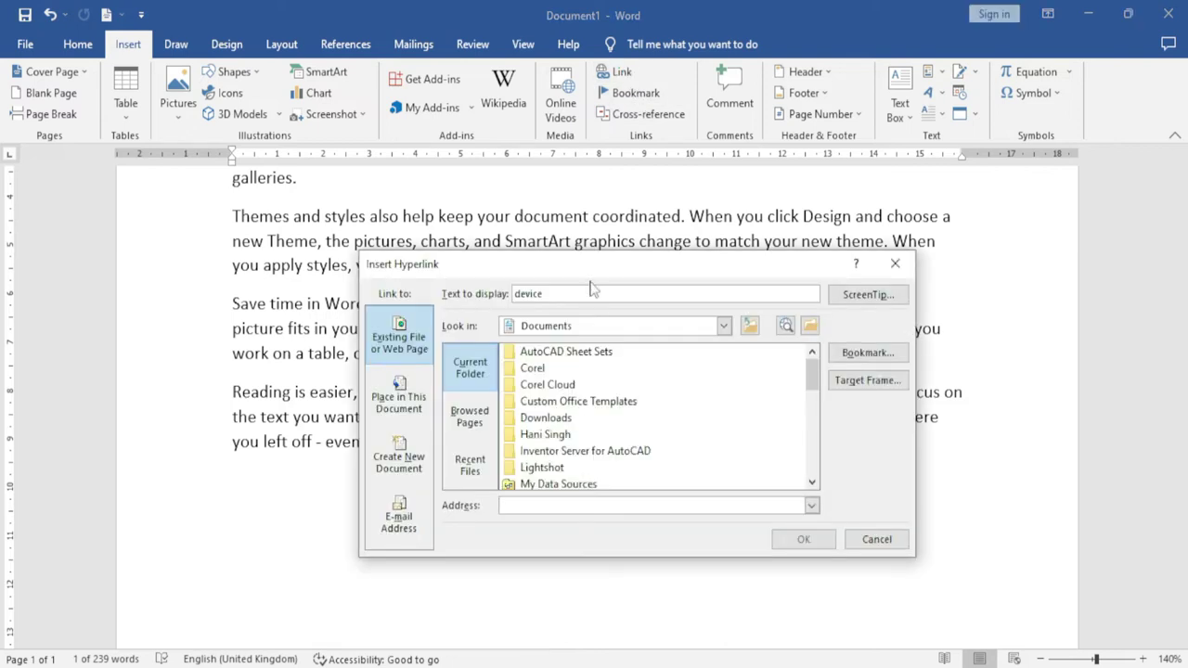
{"action": "left_click_drag", "start_coordinate": [590, 269], "coordinate": [729, 136]}
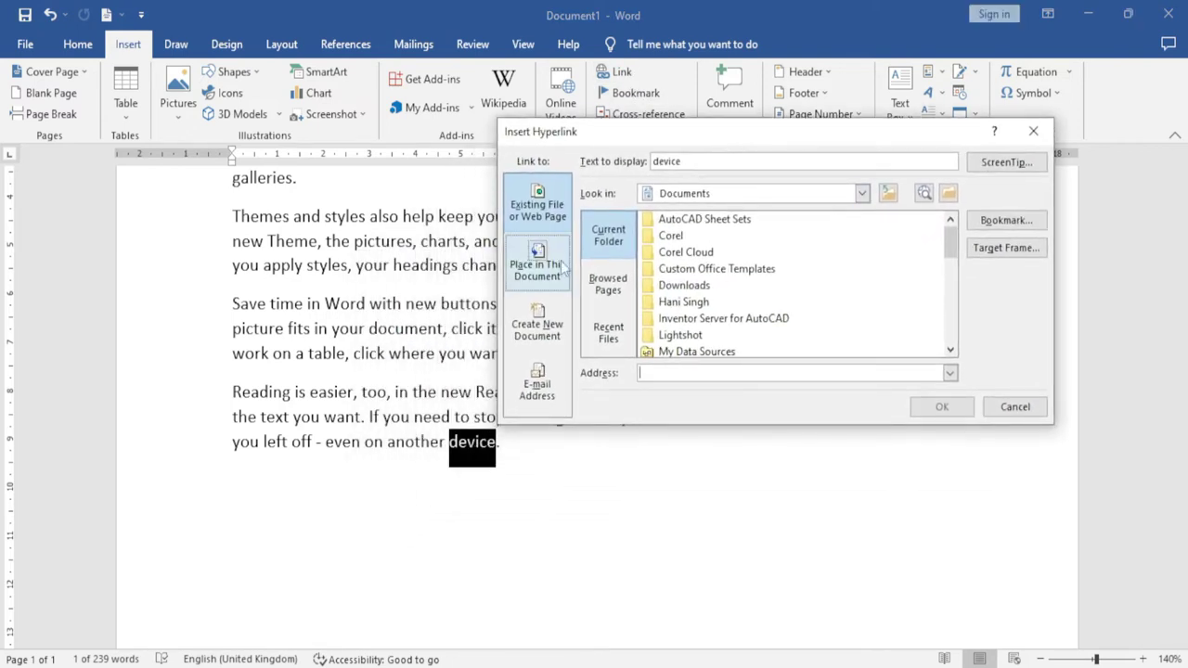
{"action": "left_click", "coordinate": [546, 269]}
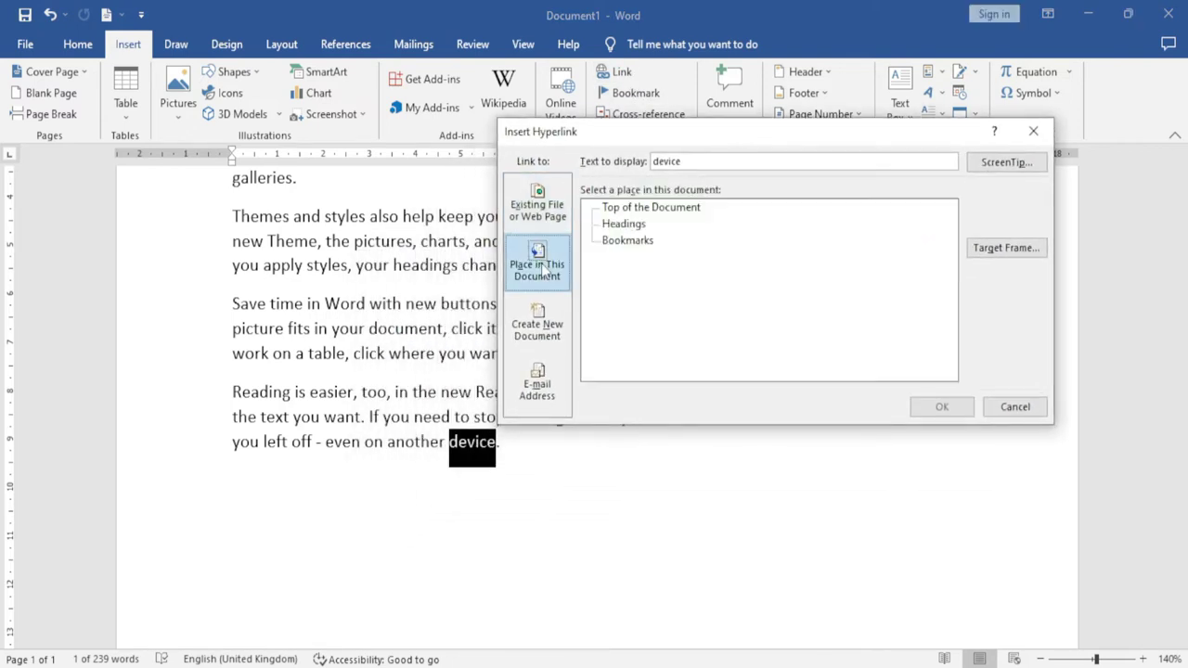
{"action": "left_click", "coordinate": [620, 279]}
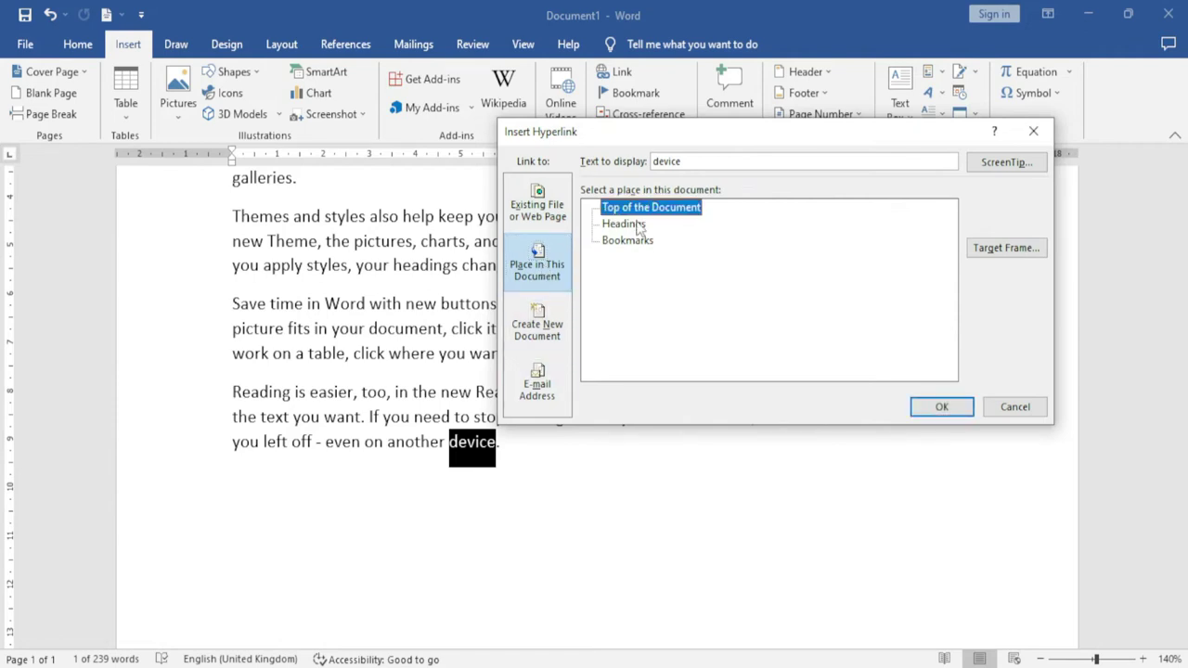
{"action": "left_click", "coordinate": [942, 409]}
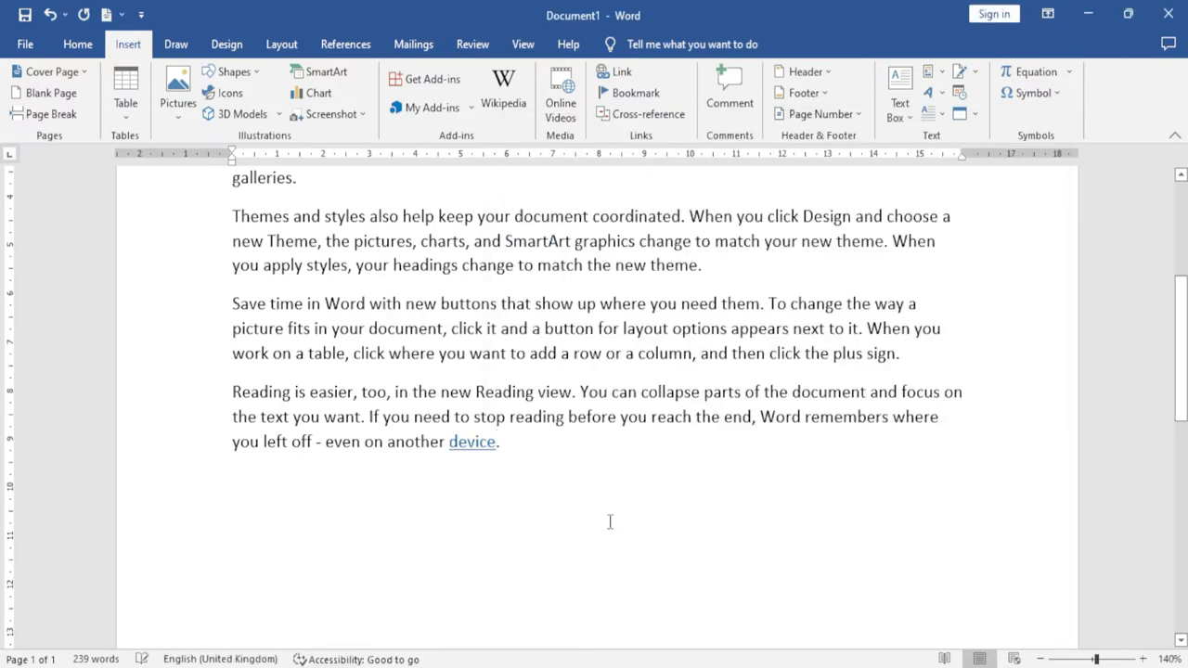
Ctrl+click the 'device' link twice to check it jumps back to the document top
{"action": "left_click", "coordinate": [474, 443], "text": "ctrl"}
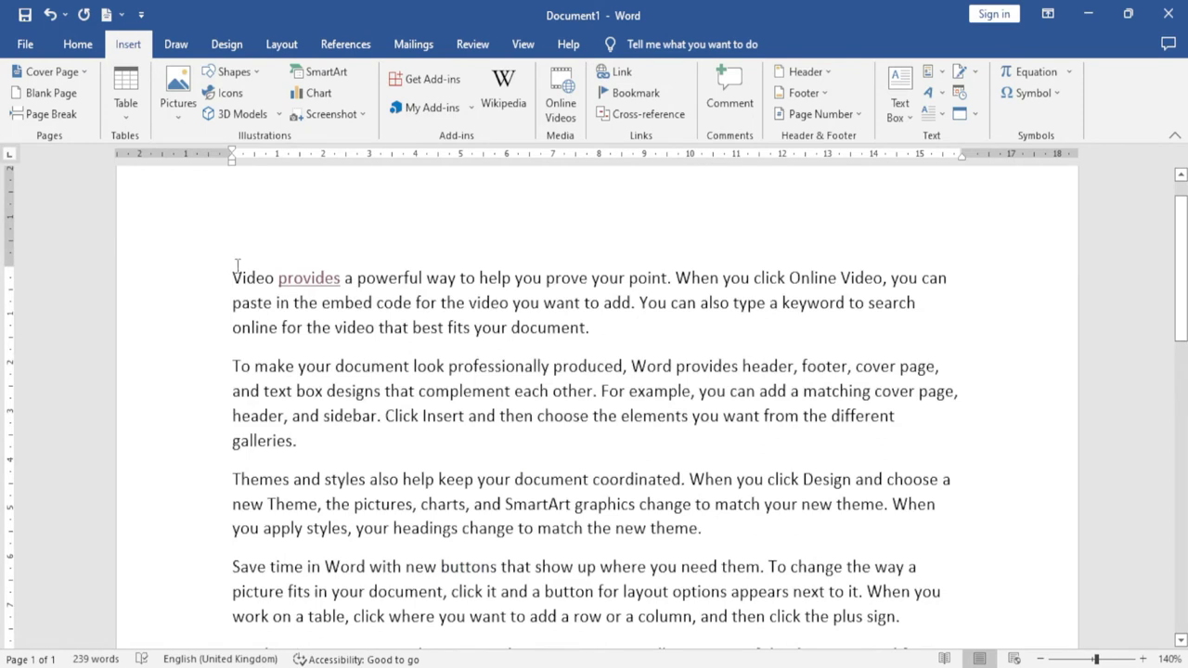
{"action": "scroll", "coordinate": [521, 455], "scroll_direction": "down", "scroll_amount": 3}
{"action": "scroll", "coordinate": [522, 455], "scroll_direction": "down", "scroll_amount": 2}
{"action": "scroll", "coordinate": [525, 462], "scroll_direction": "down", "scroll_amount": 2}
{"action": "scroll", "coordinate": [526, 462], "scroll_direction": "down", "scroll_amount": 2}
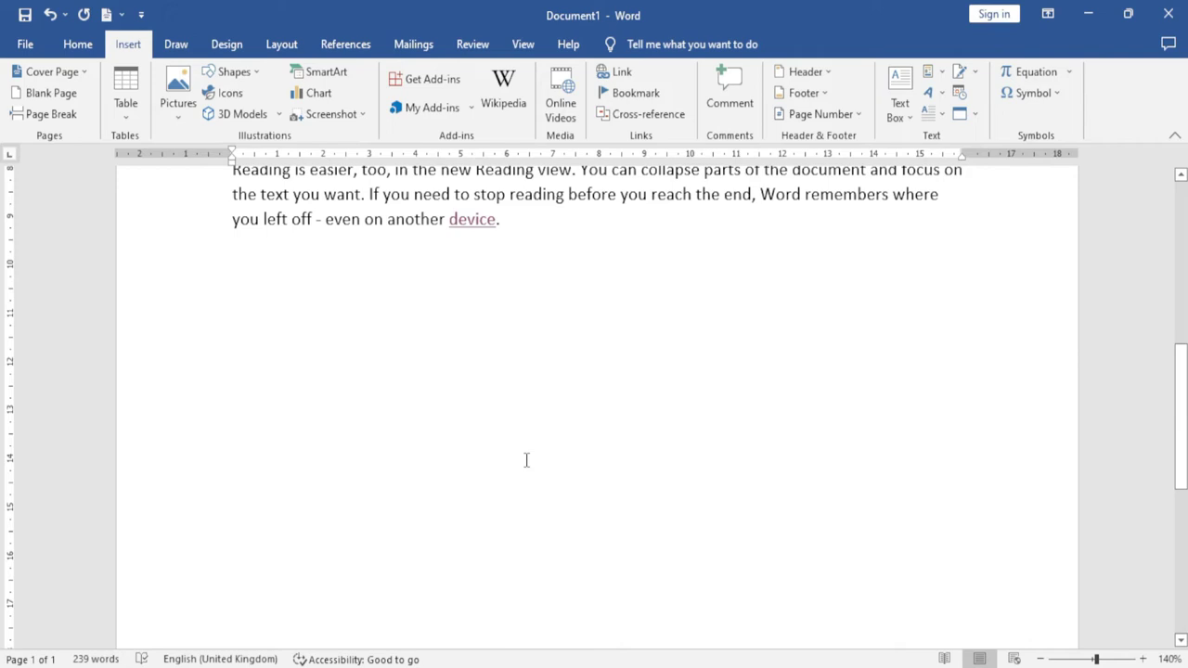
{"action": "left_click", "coordinate": [474, 220], "text": "ctrl"}
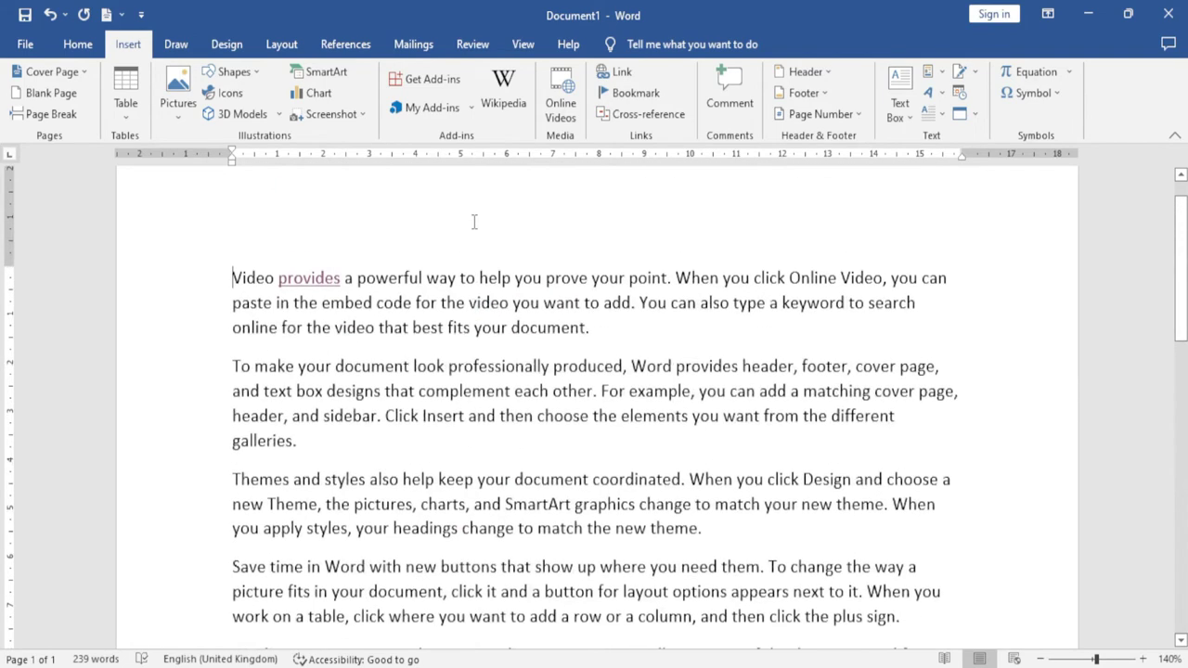
{"action": "double_click", "coordinate": [259, 279]}
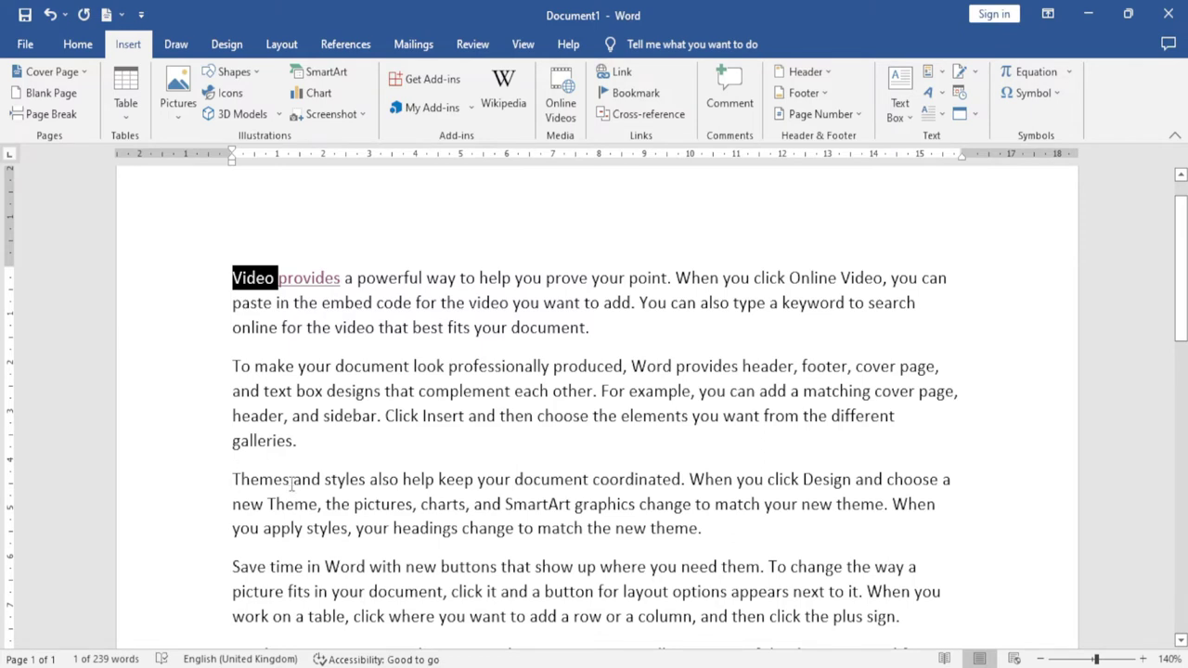
Put 'Themes and styles' on its own line and apply the Heading 1 style
{"action": "left_click", "coordinate": [370, 479]}
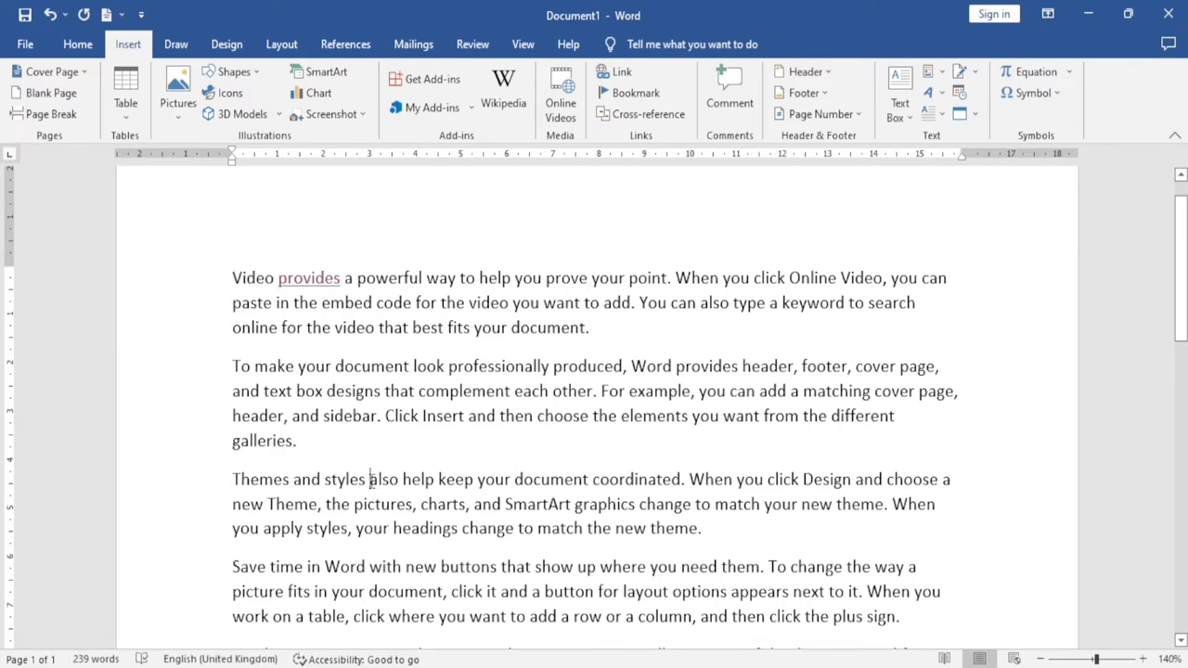
{"action": "key", "text": "Return"}
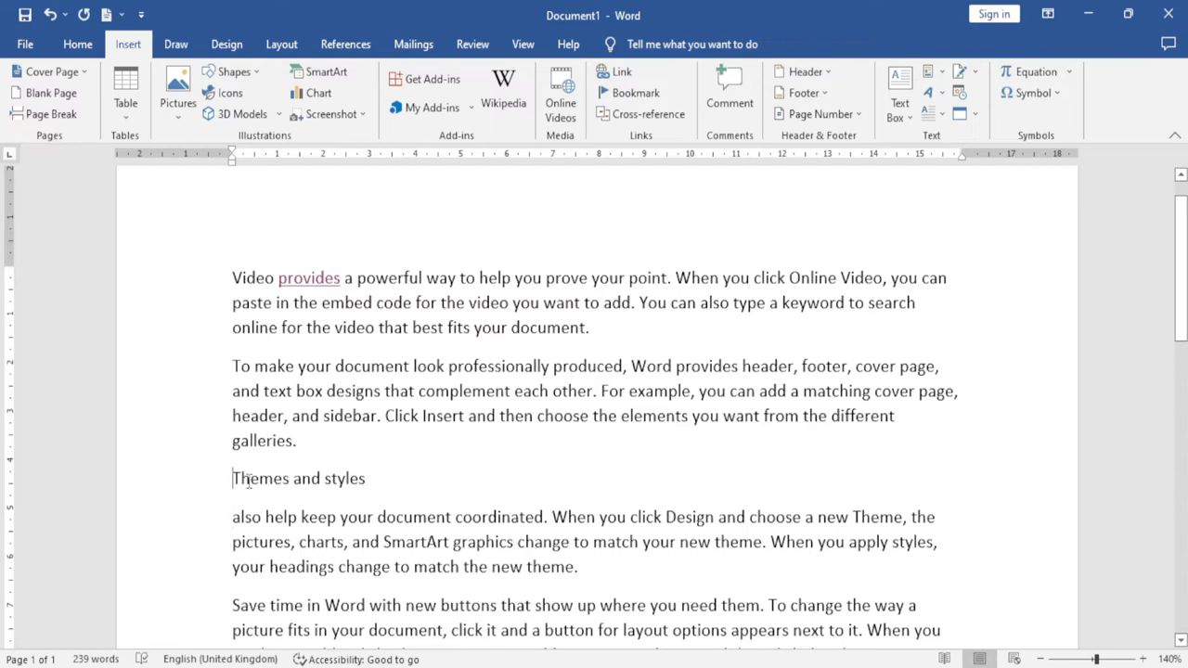
{"action": "left_click_drag", "start_coordinate": [231, 479], "coordinate": [379, 479]}
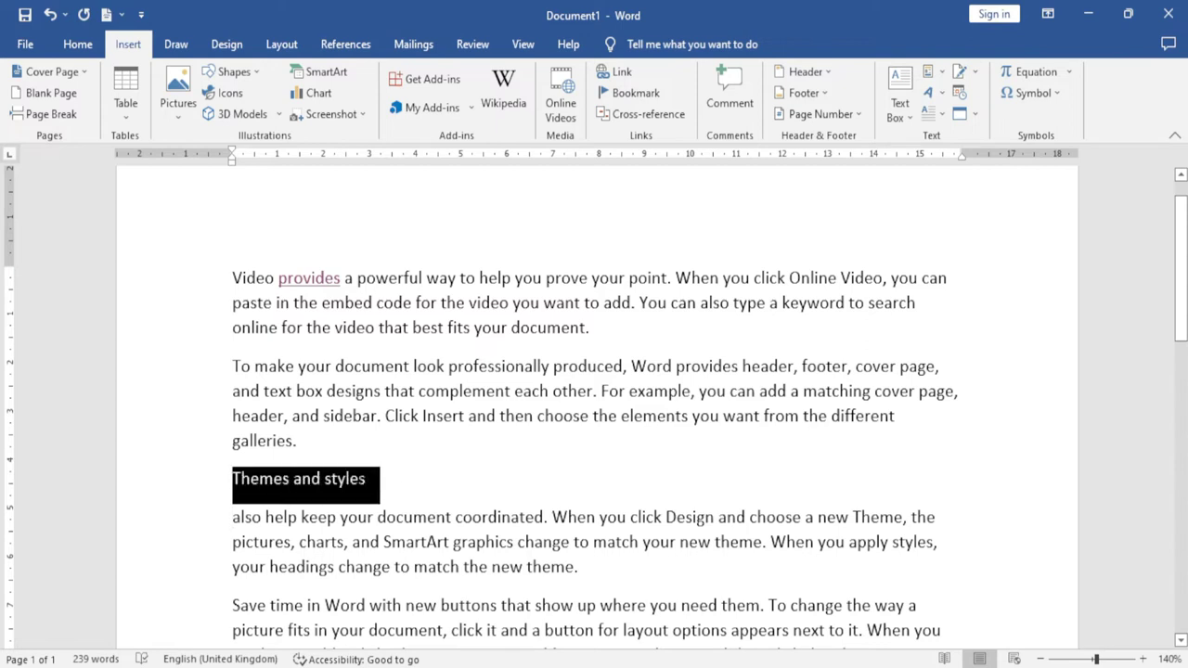
{"action": "left_click", "coordinate": [78, 45]}
{"action": "left_click", "coordinate": [785, 91]}
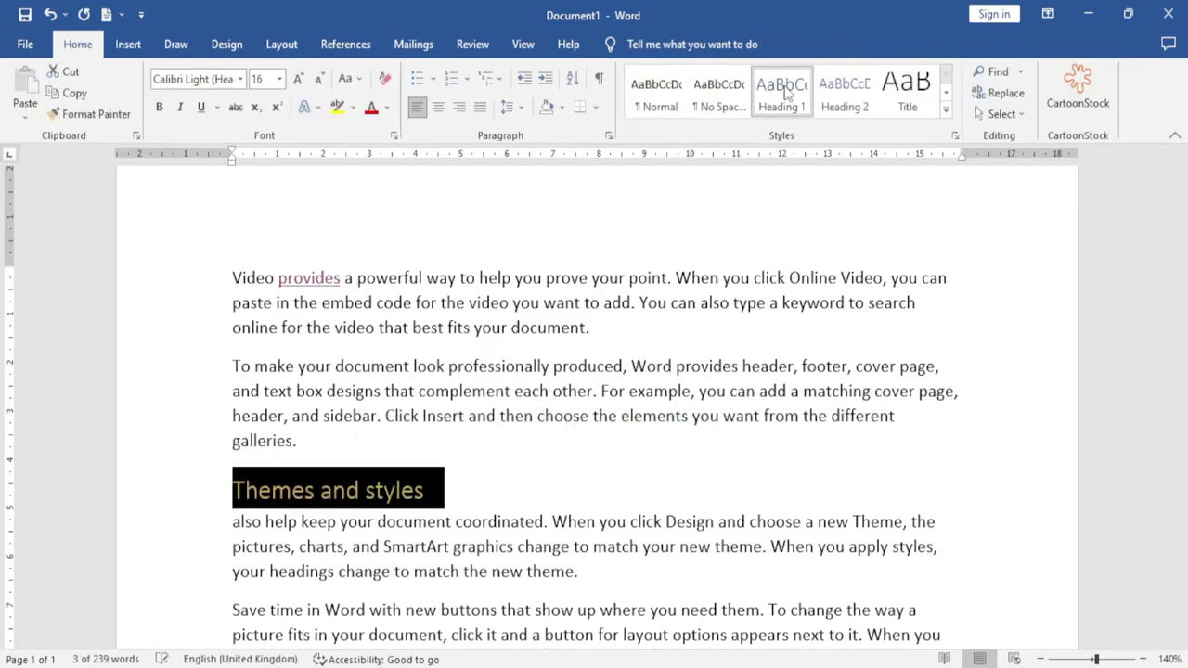
{"action": "left_click", "coordinate": [520, 482]}
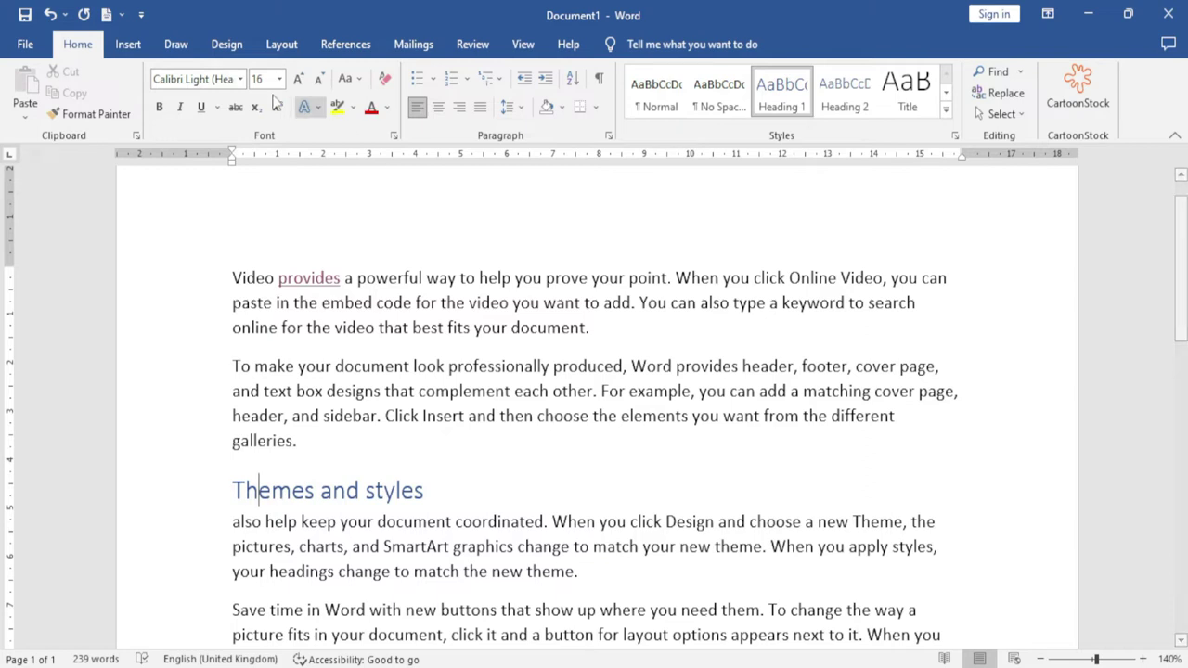
{"action": "left_click", "coordinate": [127, 44]}
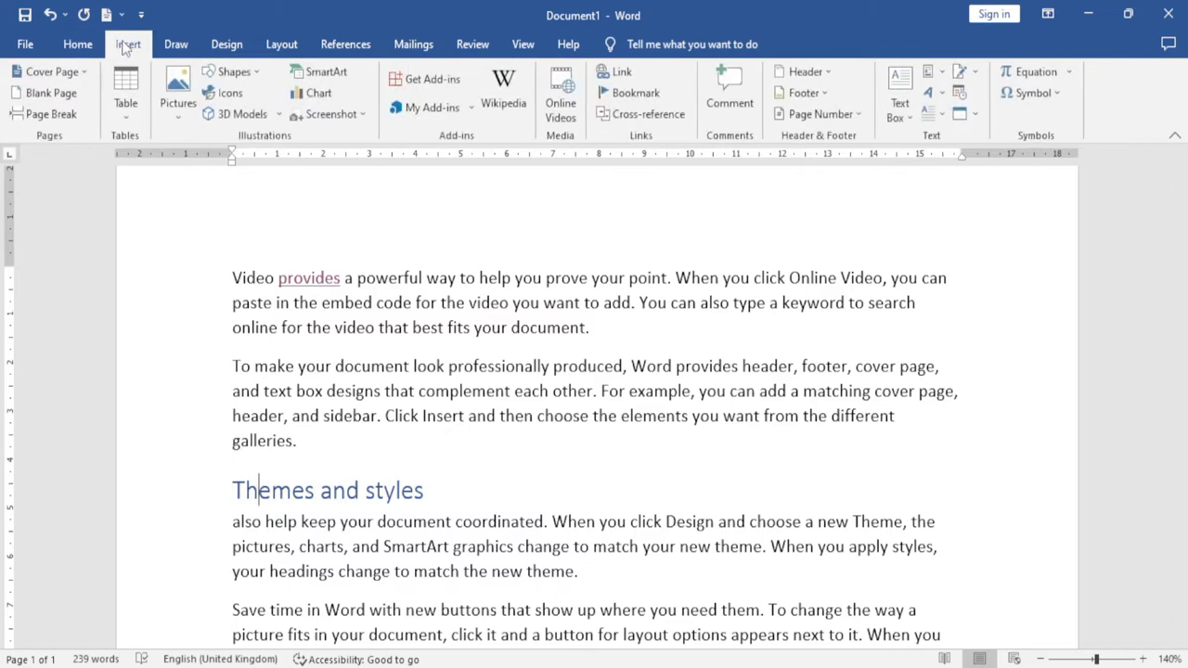
Cancel a stray link attempt and add an empty line above the first paragraph
{"action": "left_click", "coordinate": [617, 74]}
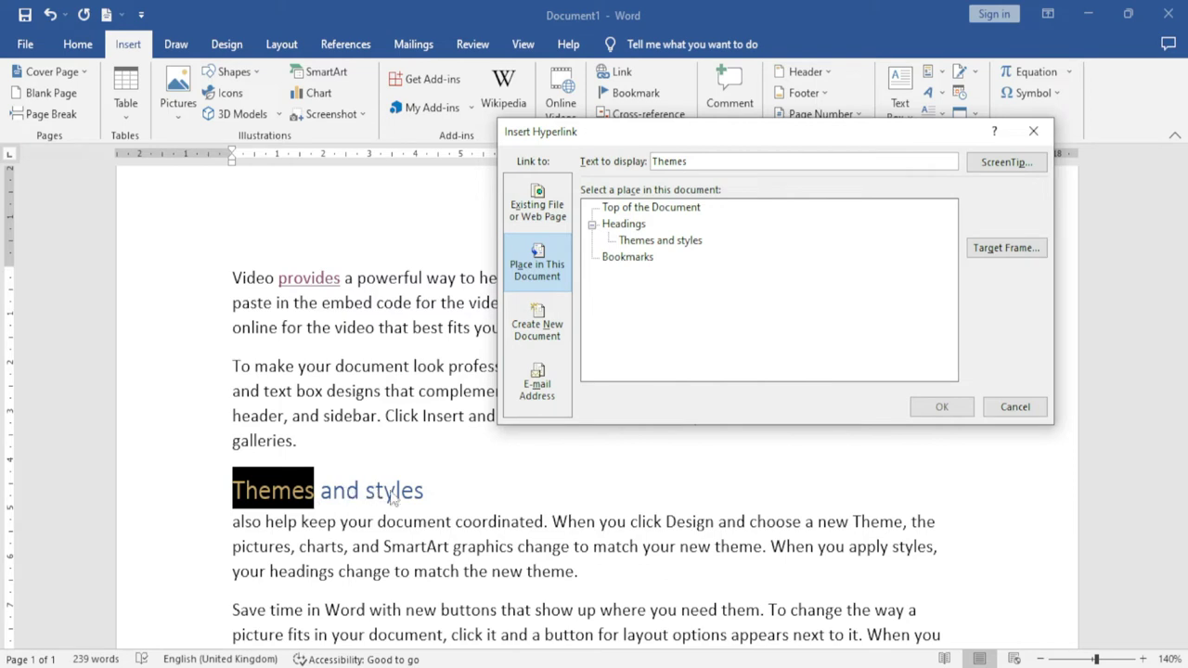
{"action": "left_click", "coordinate": [1021, 409]}
{"action": "scroll", "coordinate": [296, 319], "scroll_direction": "up", "scroll_amount": 1}
{"action": "left_click", "coordinate": [230, 323]}
{"action": "key", "text": "Return"}
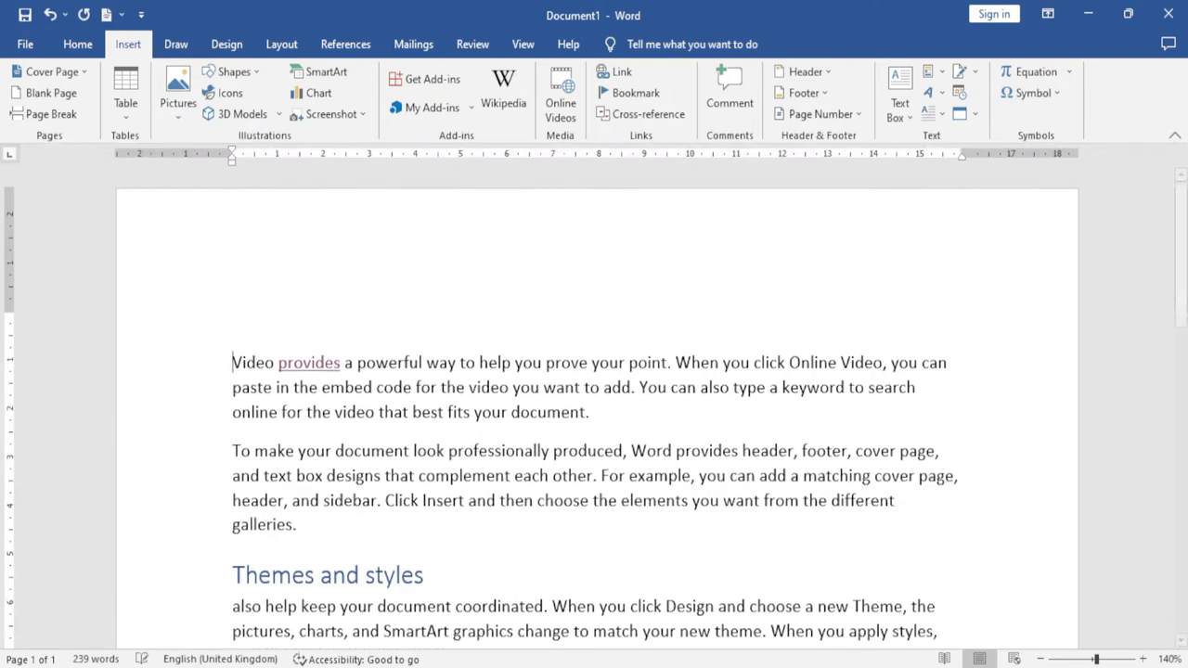
{"action": "key", "text": "Return"}
{"action": "key", "text": "Up"}
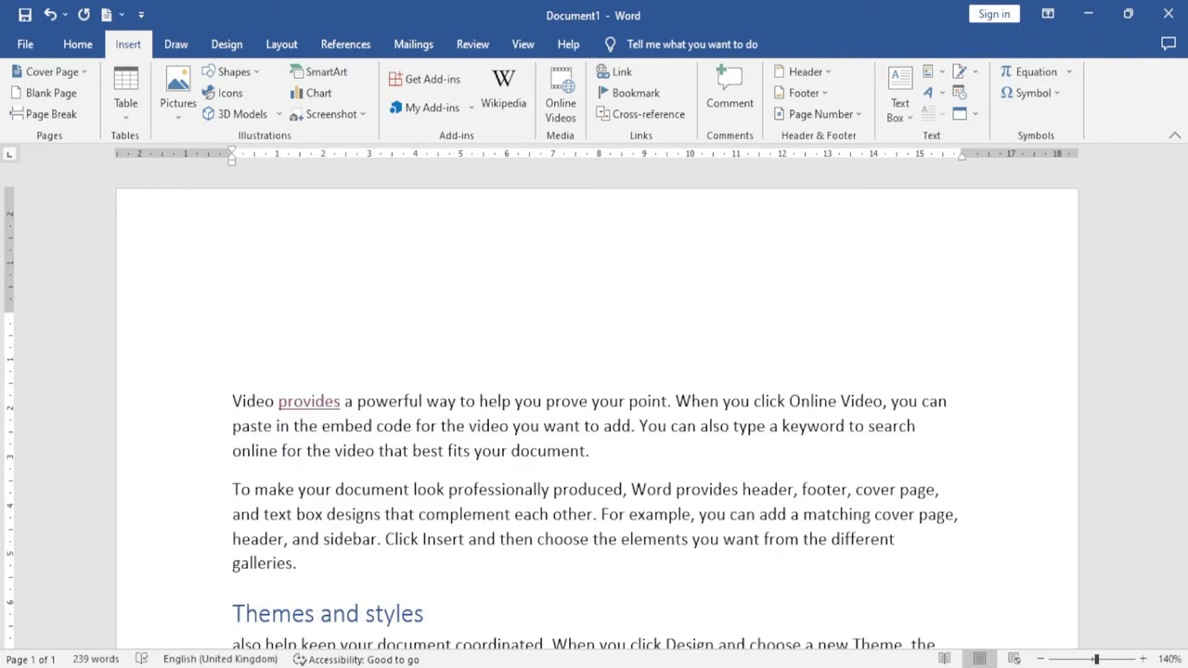
Type 'Excel Infotech' and link it to the 'Themes and styles' heading
{"action": "type", "text": "Excel Infote"}
{"action": "type", "text": "ch"}
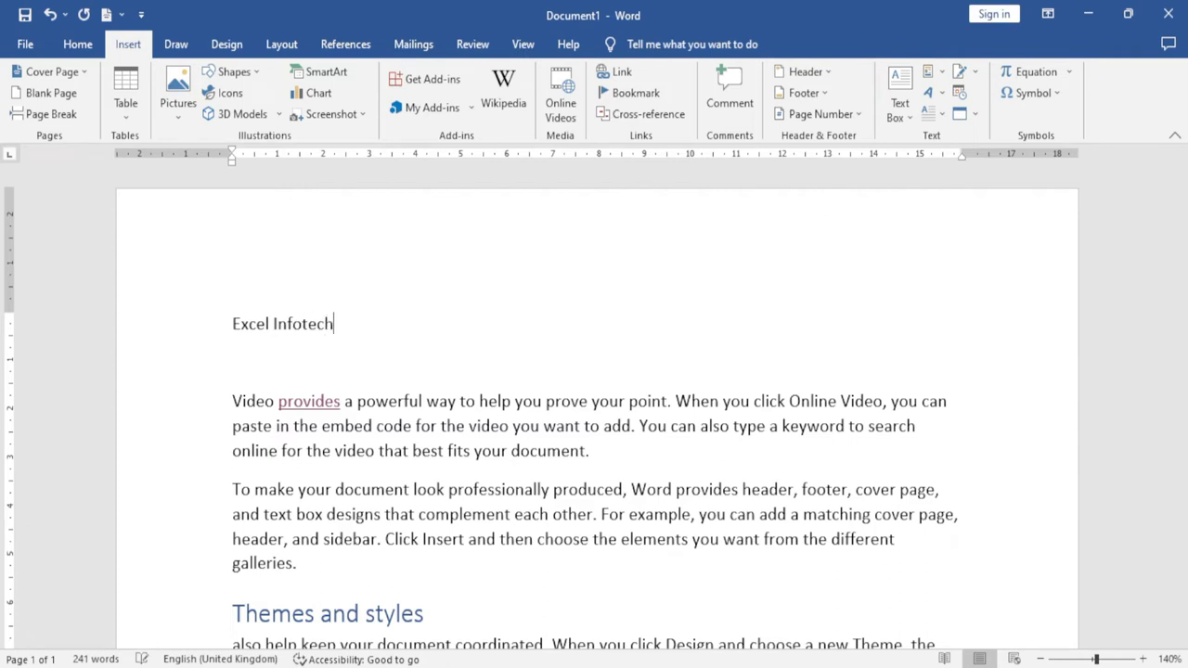
{"action": "left_click_drag", "start_coordinate": [356, 333], "coordinate": [232, 325]}
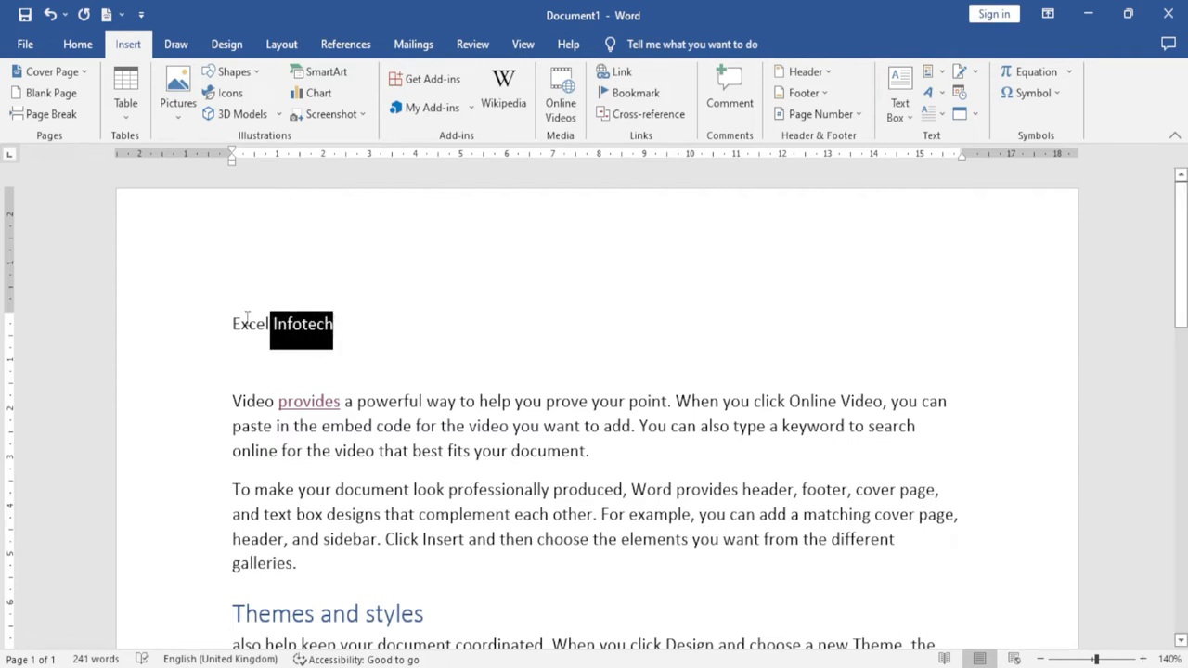
{"action": "left_click", "coordinate": [617, 74]}
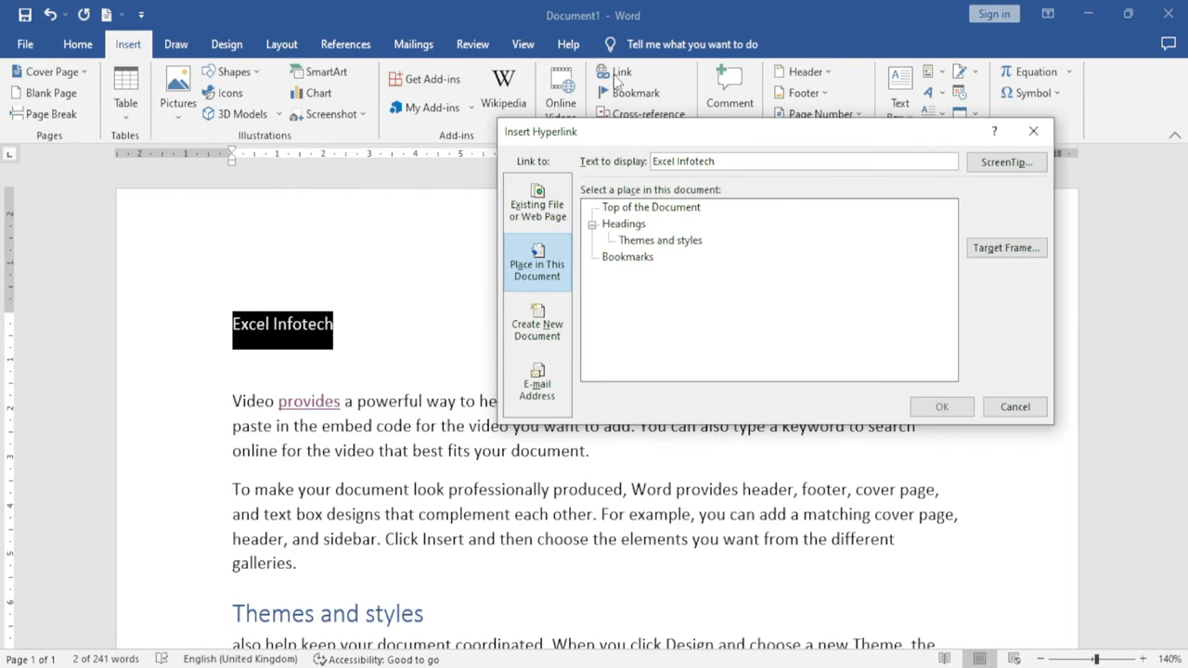
{"action": "left_click", "coordinate": [653, 242]}
{"action": "left_click", "coordinate": [942, 408]}
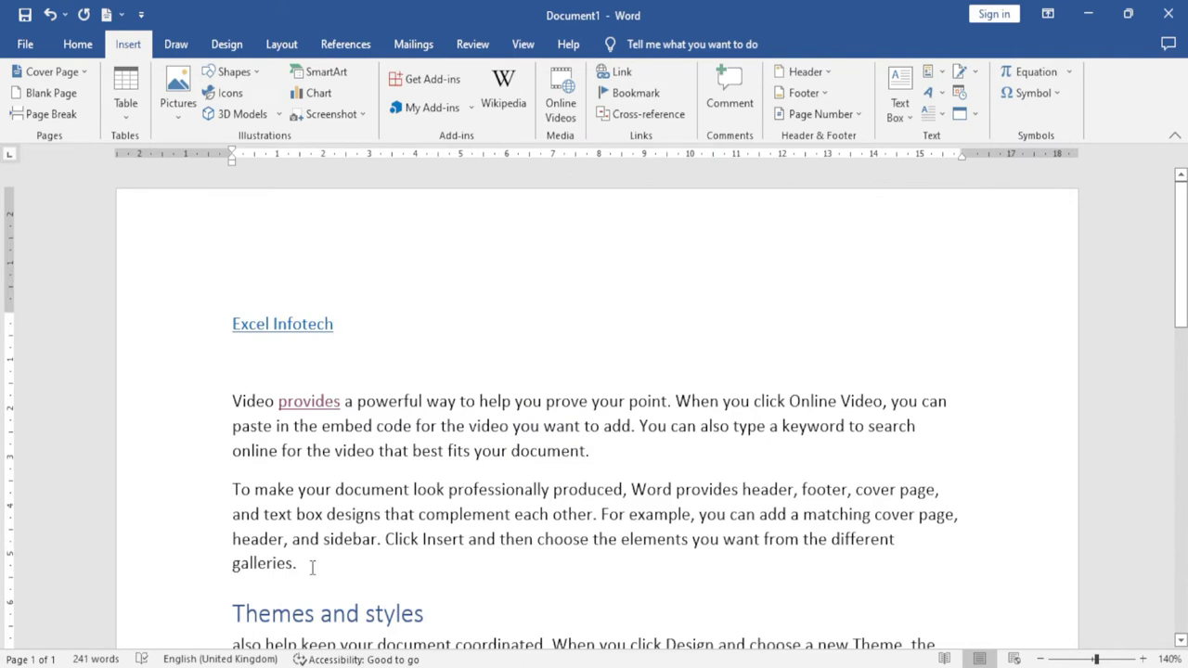
Ctrl+click 'Excel Infotech' to check it jumps to the 'Themes and styles' heading
{"action": "left_click", "coordinate": [294, 339], "text": "ctrl"}
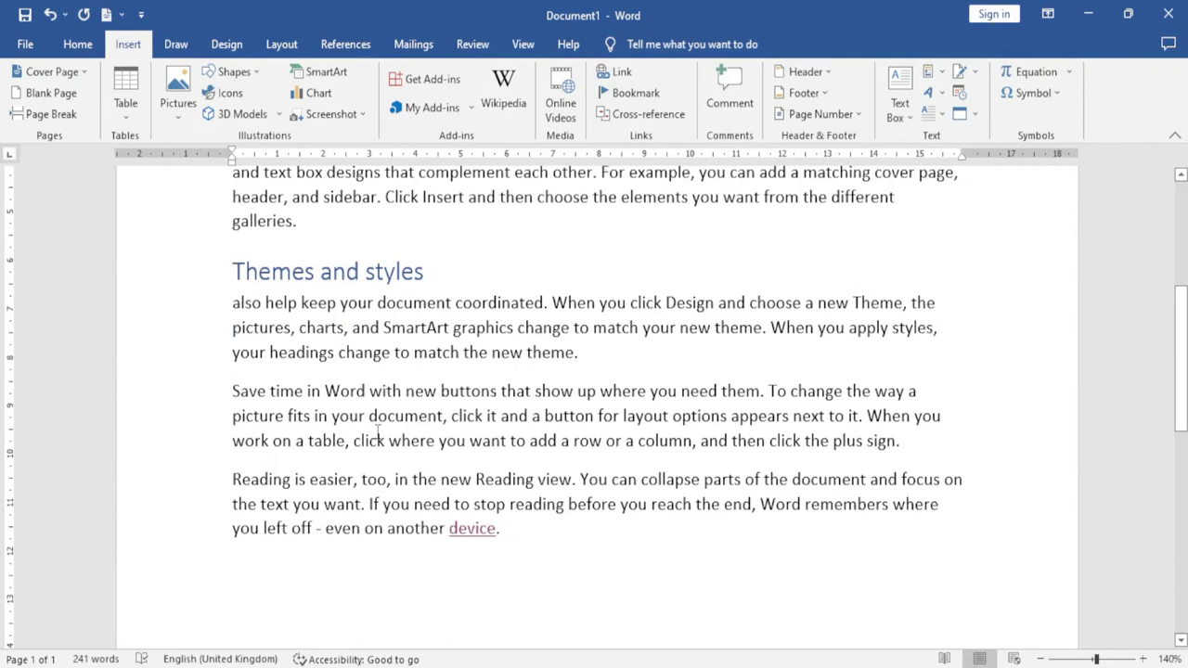
{"action": "scroll", "coordinate": [378, 432], "scroll_direction": "up", "scroll_amount": 5}
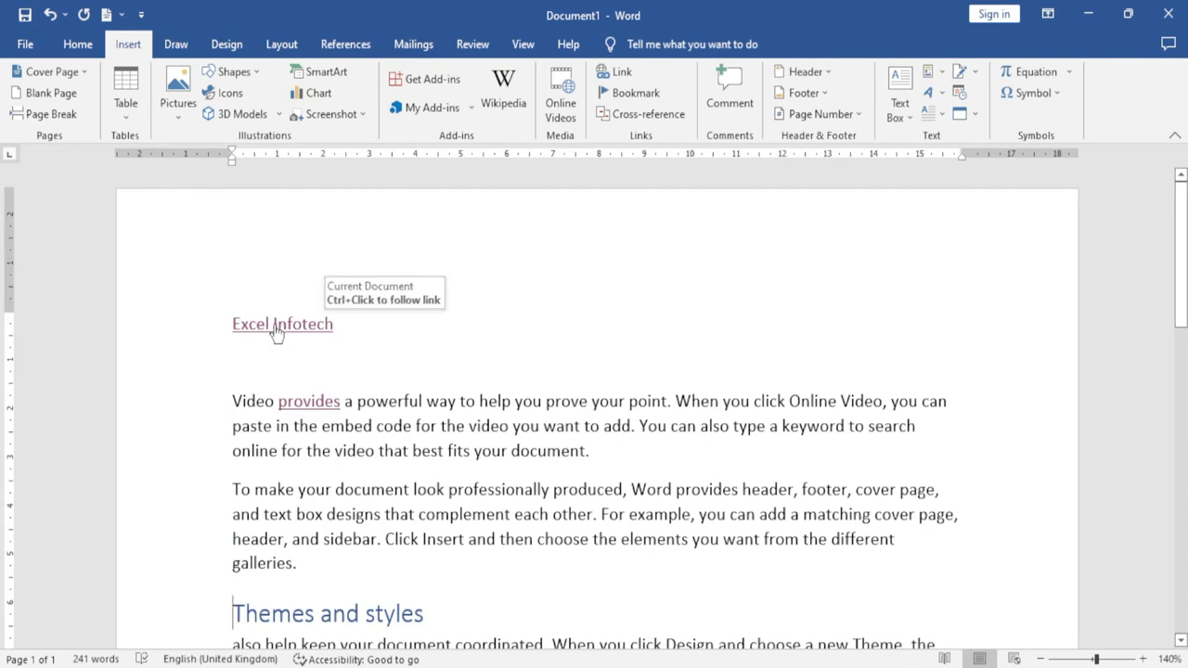
{"action": "left_click", "coordinate": [277, 327], "text": "ctrl"}
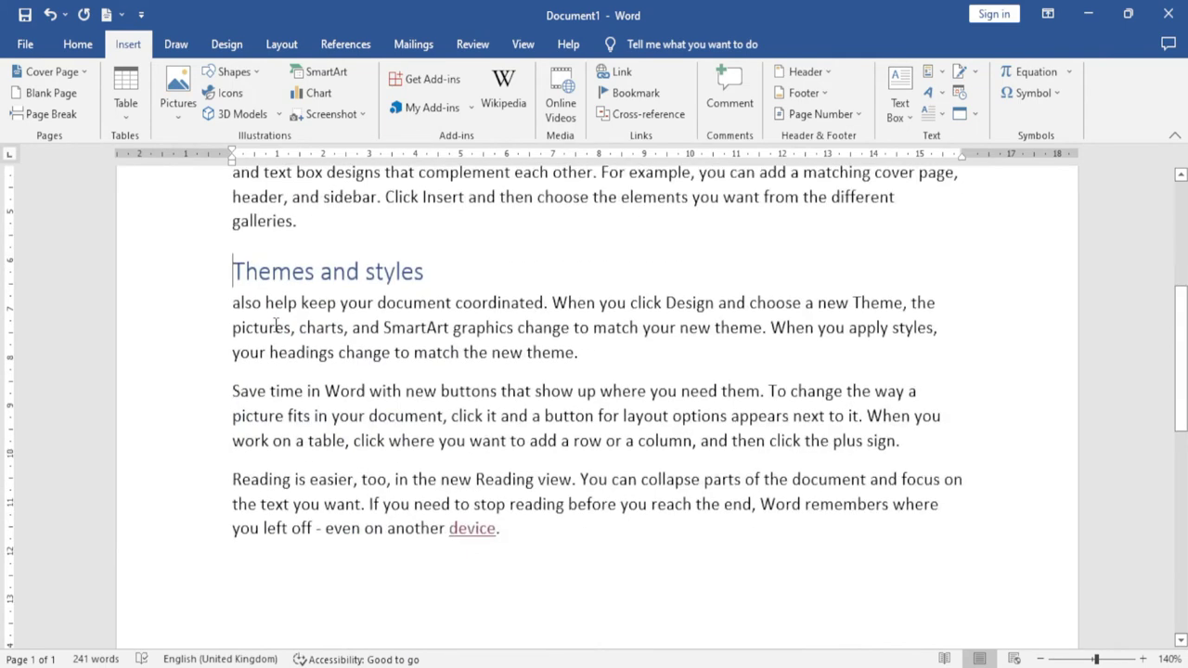
{"action": "left_click", "coordinate": [314, 271]}
Add an empty paragraph after '…the new theme.' and select the word 'theme.'
{"action": "left_click", "coordinate": [586, 354]}
{"action": "key", "text": "Return"}
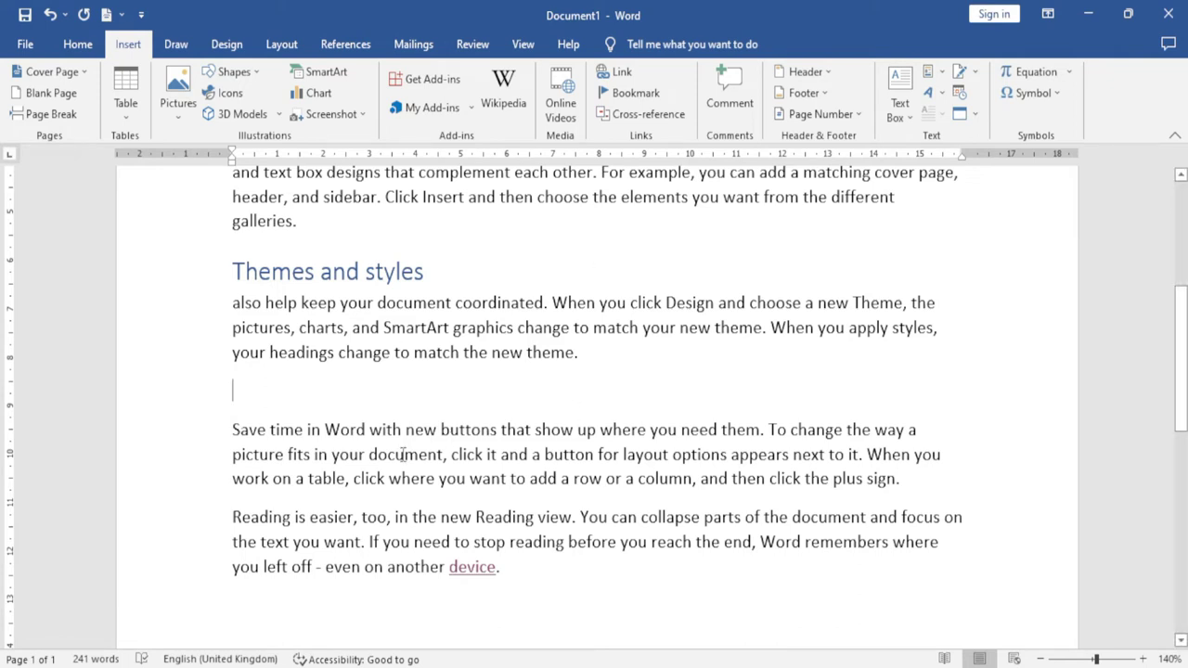
{"action": "left_click_drag", "start_coordinate": [579, 354], "coordinate": [527, 353]}
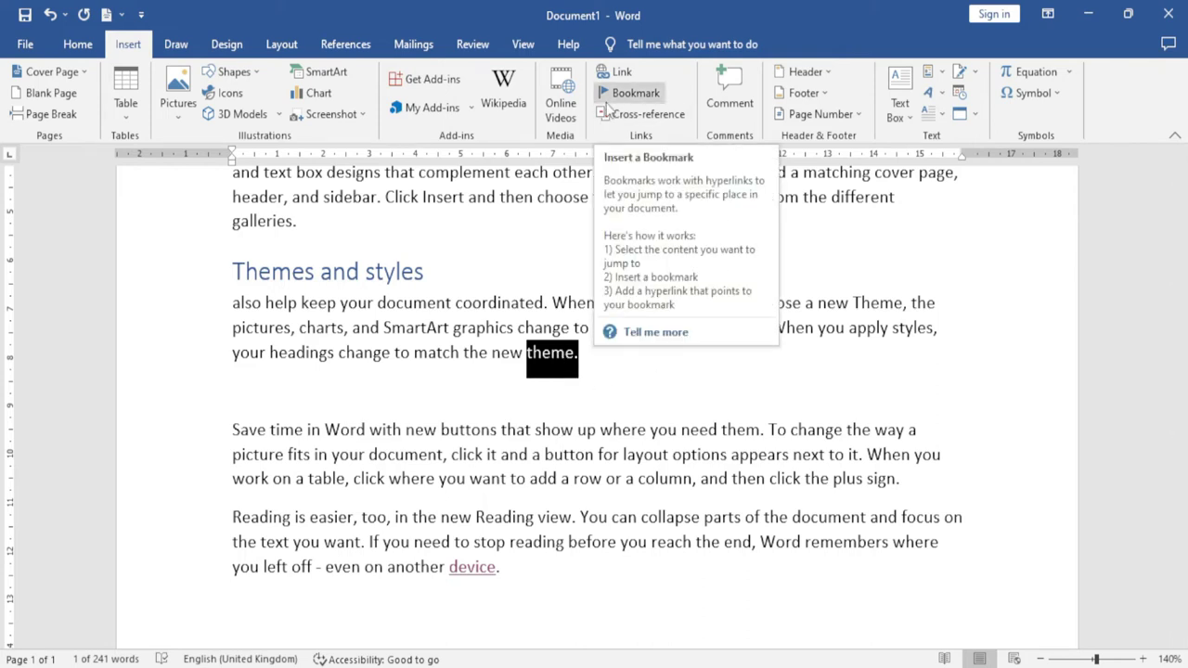
Select 'remembers' in the last paragraph and add a bookmark named 'a' to it
{"action": "key", "text": "ctrl+Home"}
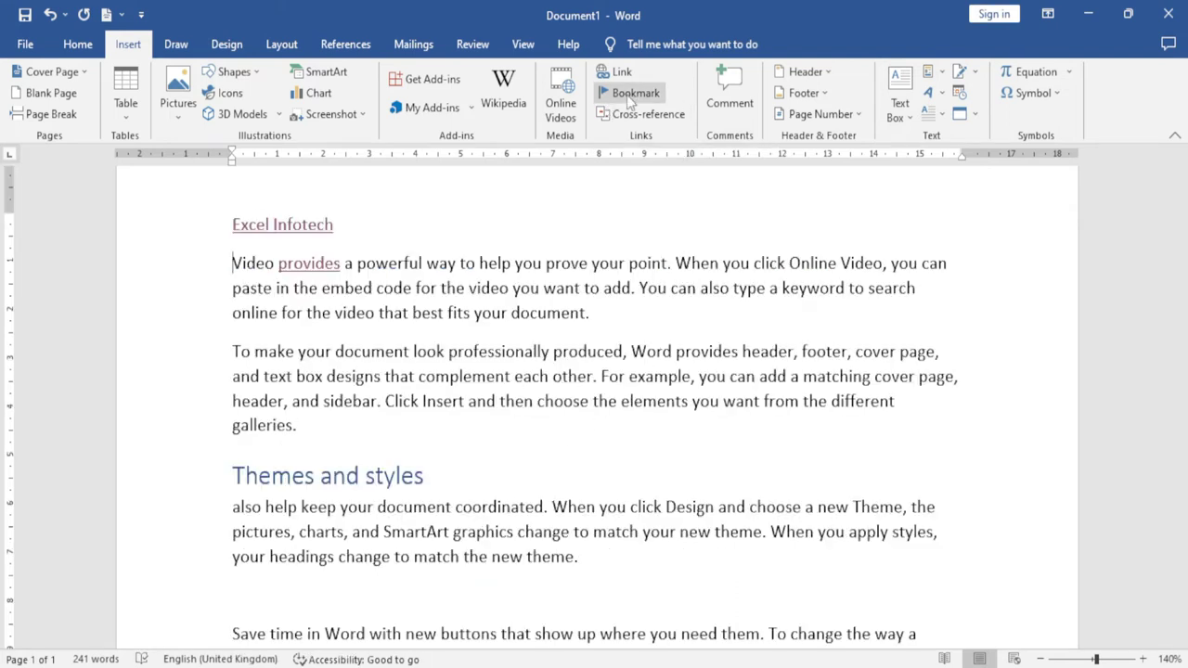
{"action": "scroll", "coordinate": [671, 566], "scroll_direction": "down", "scroll_amount": 1}
{"action": "scroll", "coordinate": [671, 565], "scroll_direction": "down", "scroll_amount": 3}
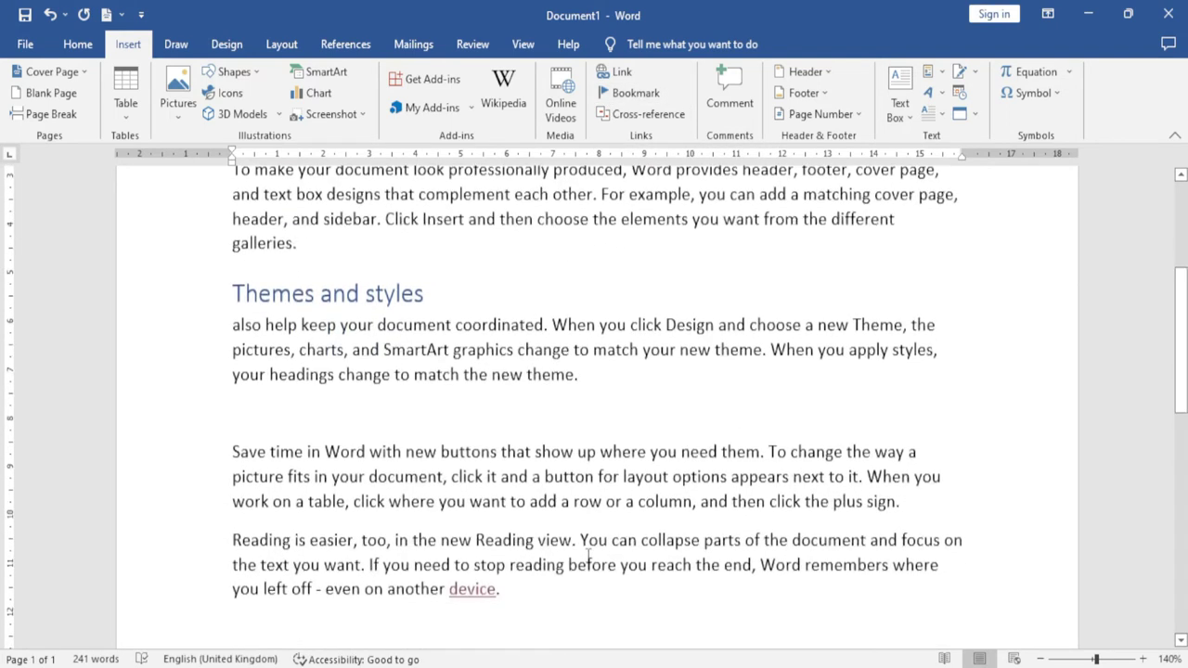
{"action": "scroll", "coordinate": [672, 565], "scroll_direction": "down", "scroll_amount": 1}
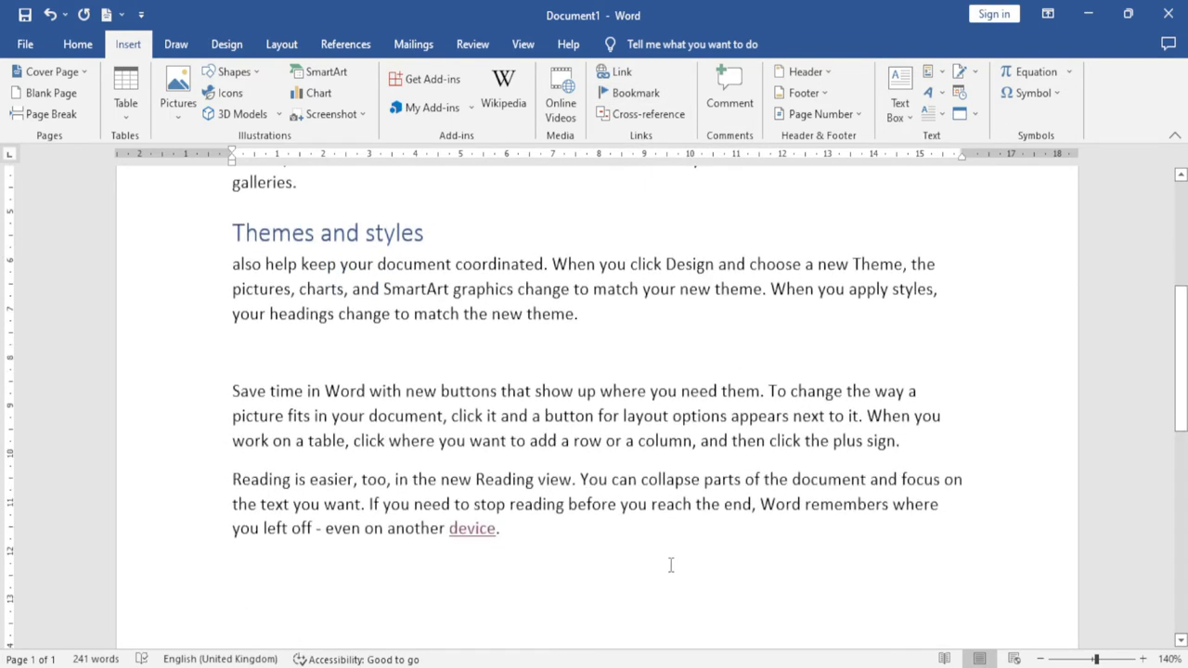
{"action": "double_click", "coordinate": [845, 506]}
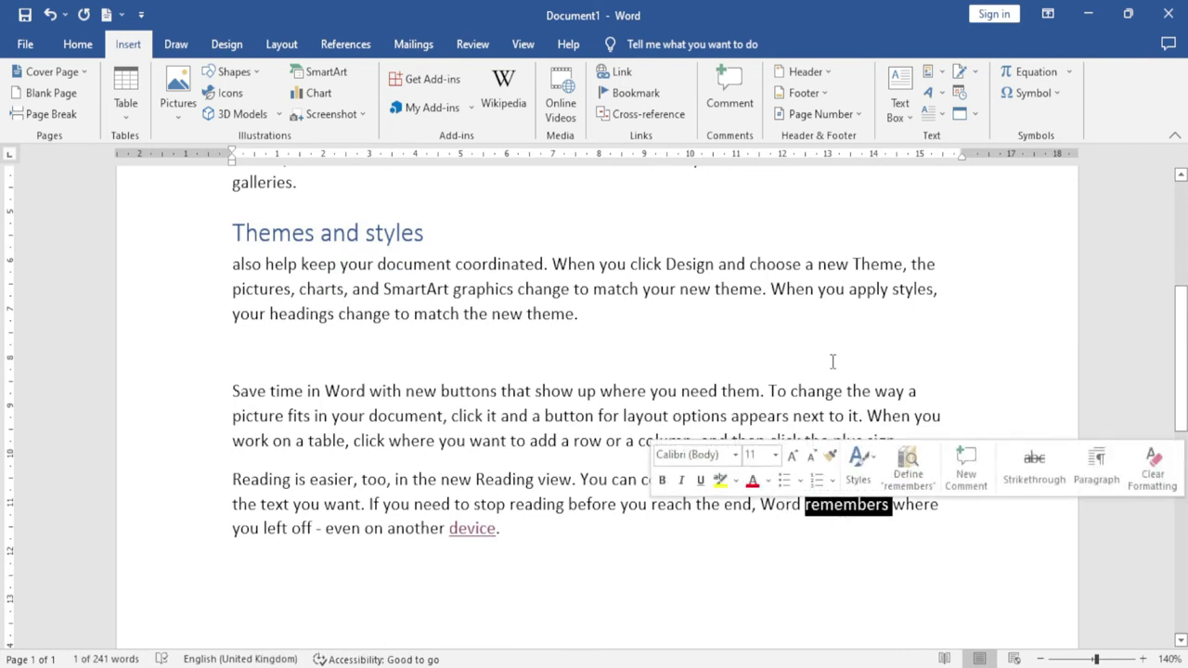
{"action": "left_click", "coordinate": [633, 97]}
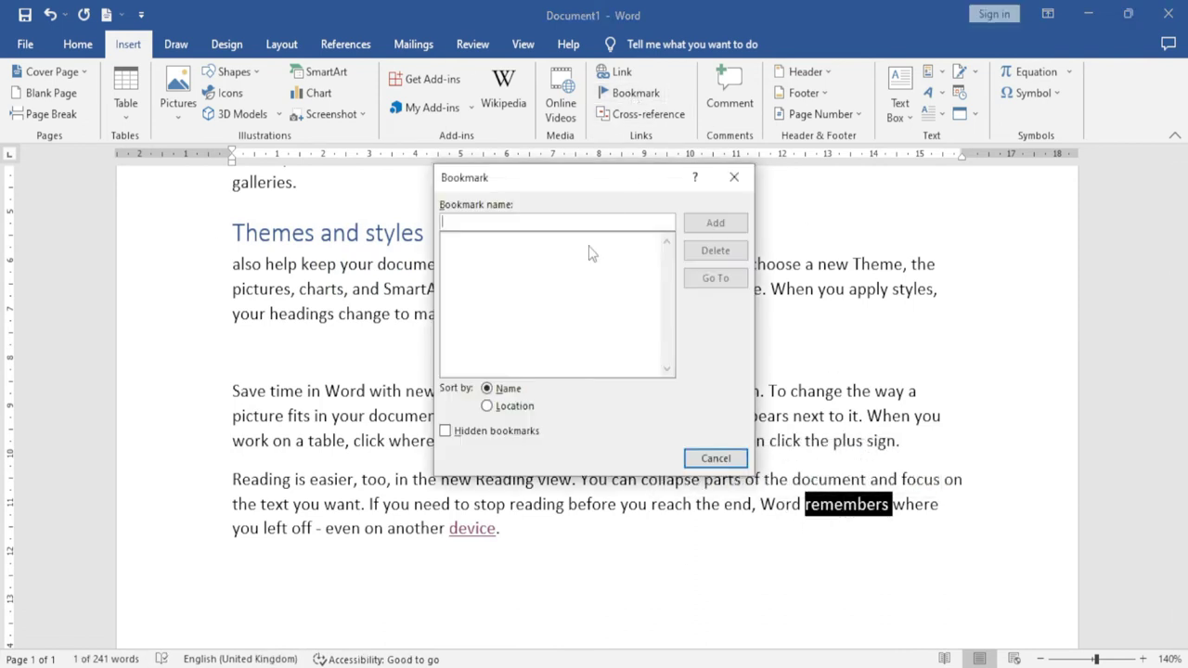
{"action": "left_click_drag", "start_coordinate": [534, 177], "coordinate": [539, 268]}
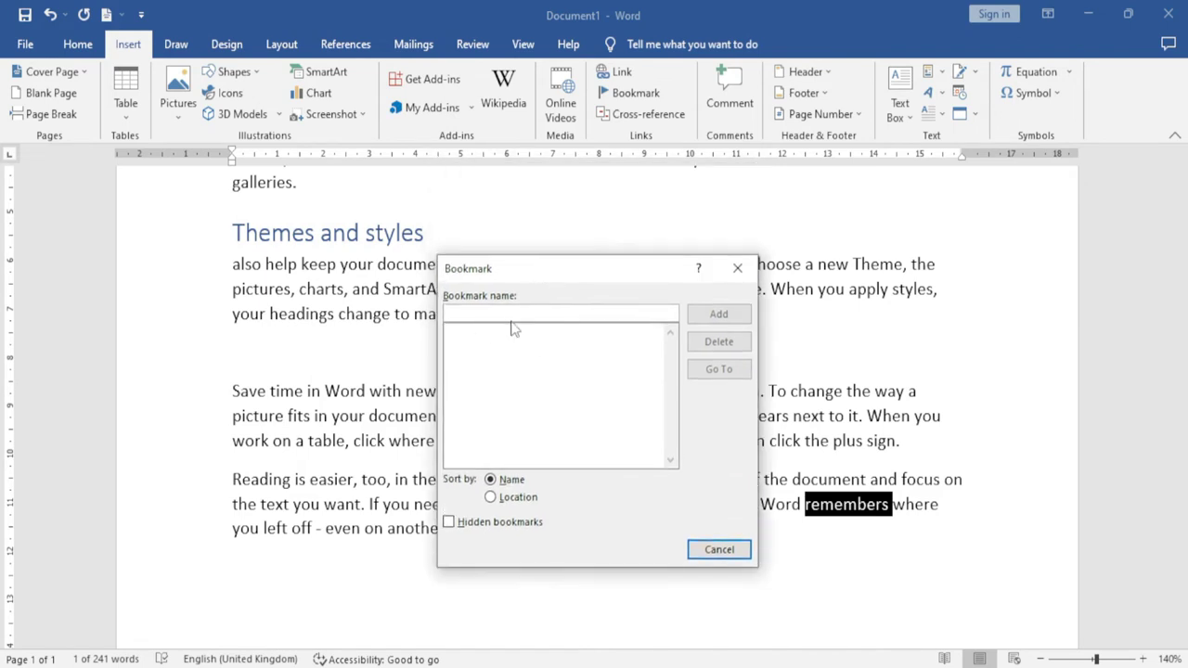
{"action": "type", "text": "a"}
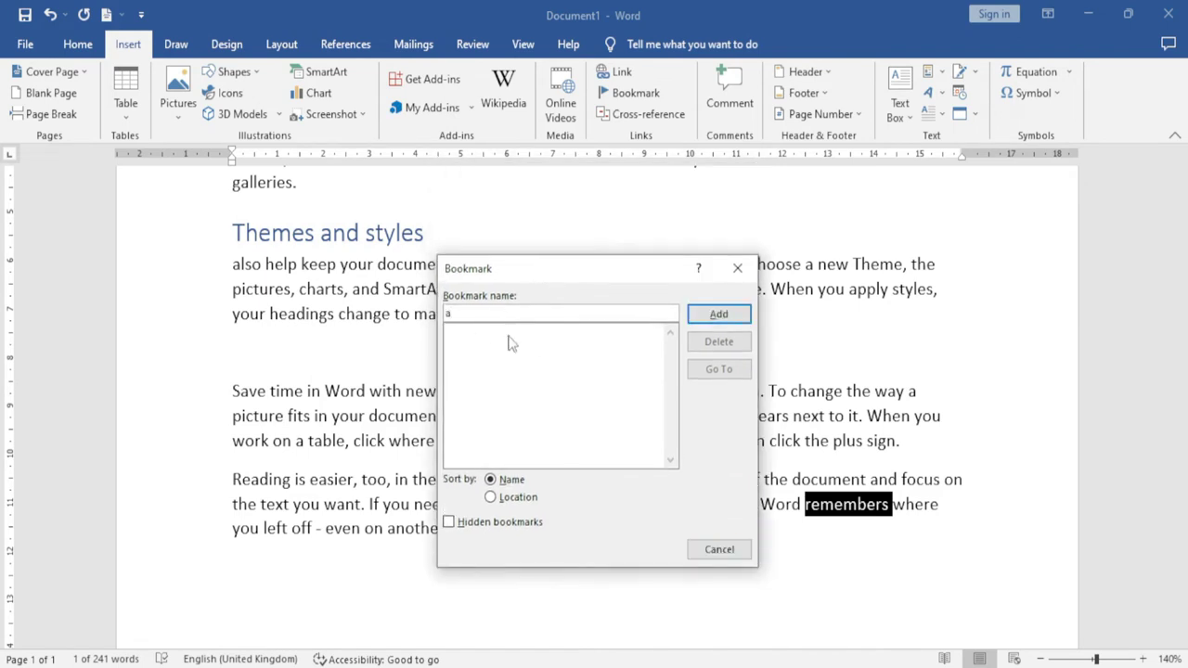
{"action": "left_click", "coordinate": [717, 315]}
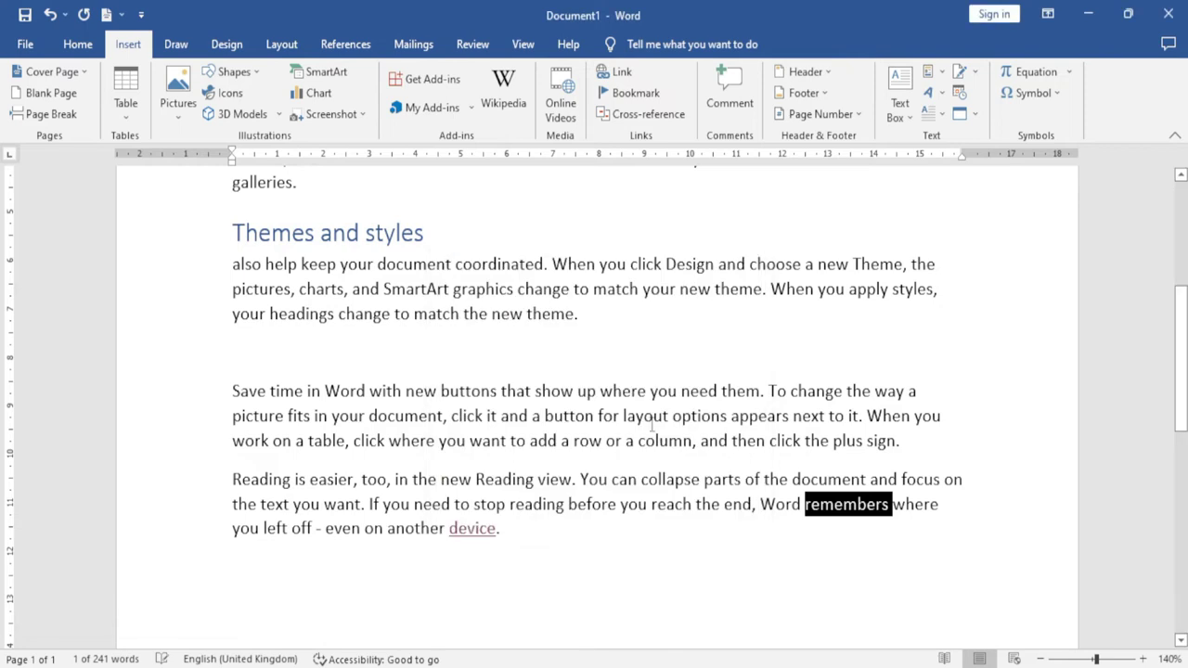
{"action": "scroll", "coordinate": [523, 470], "scroll_direction": "up", "scroll_amount": 3}
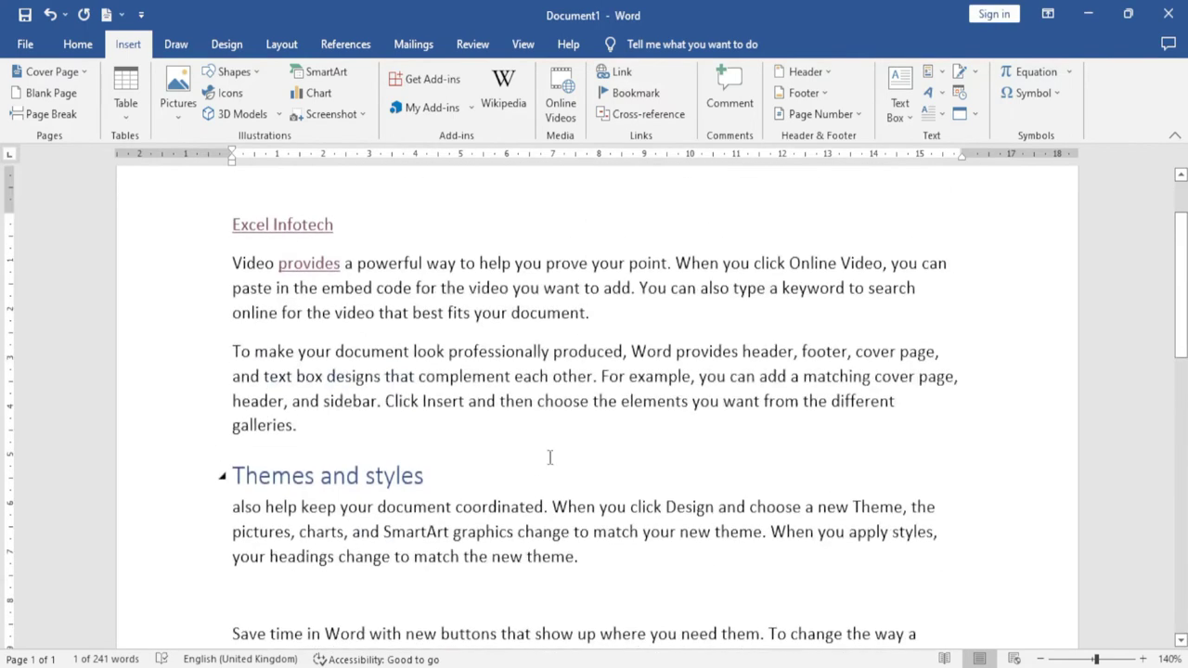
Jump to bookmark 'a' from the Bookmark dialog, then close the dialog
{"action": "left_click", "coordinate": [635, 93]}
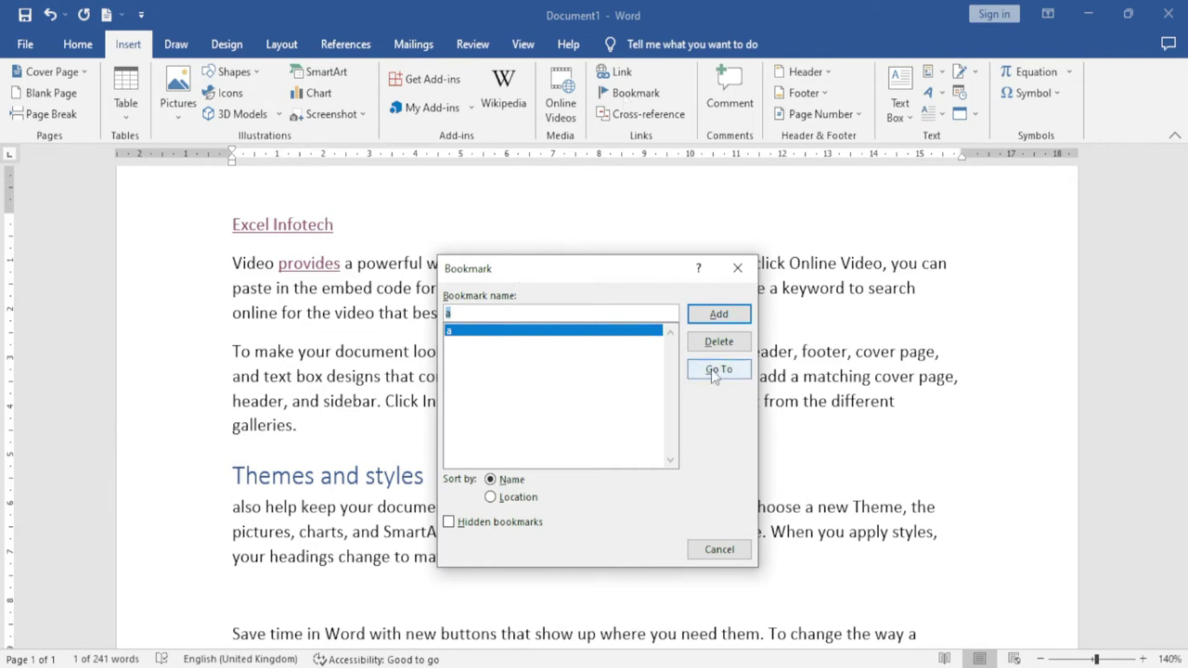
{"action": "left_click", "coordinate": [717, 371]}
{"action": "left_click_drag", "start_coordinate": [664, 278], "coordinate": [600, 345]}
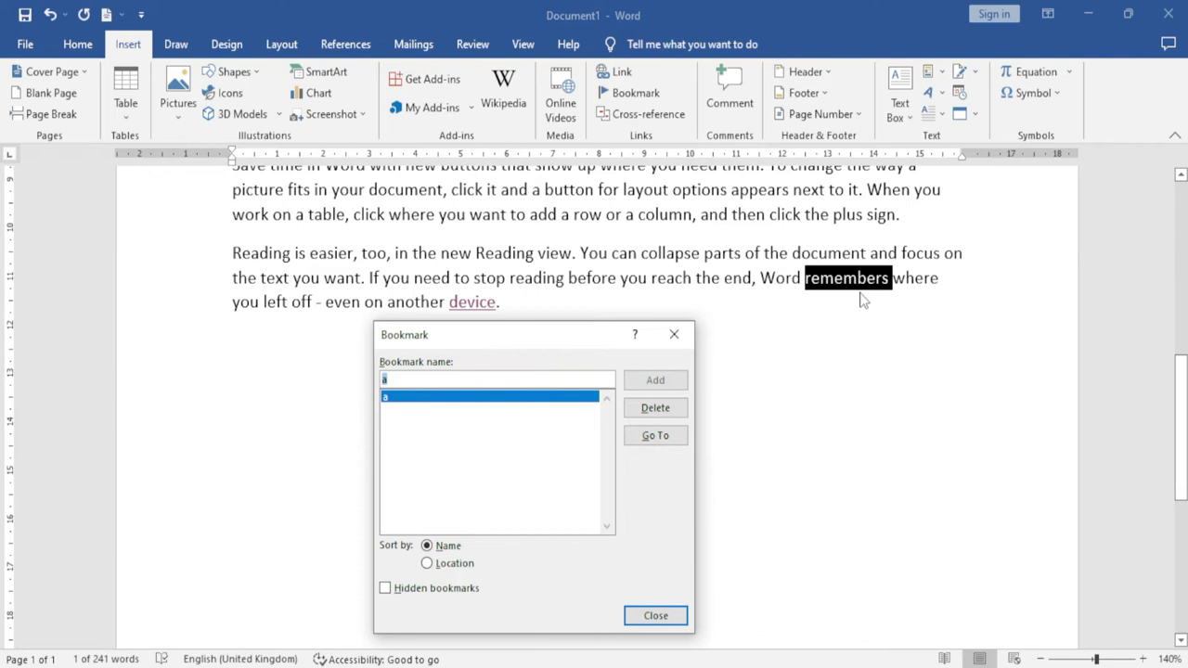
{"action": "left_click", "coordinate": [656, 615]}
Start a hyperlink for 'remembers' and cancel it without creating a link
{"action": "scroll", "coordinate": [650, 418], "scroll_direction": "up", "scroll_amount": 5}
{"action": "scroll", "coordinate": [650, 418], "scroll_direction": "up", "scroll_amount": 3}
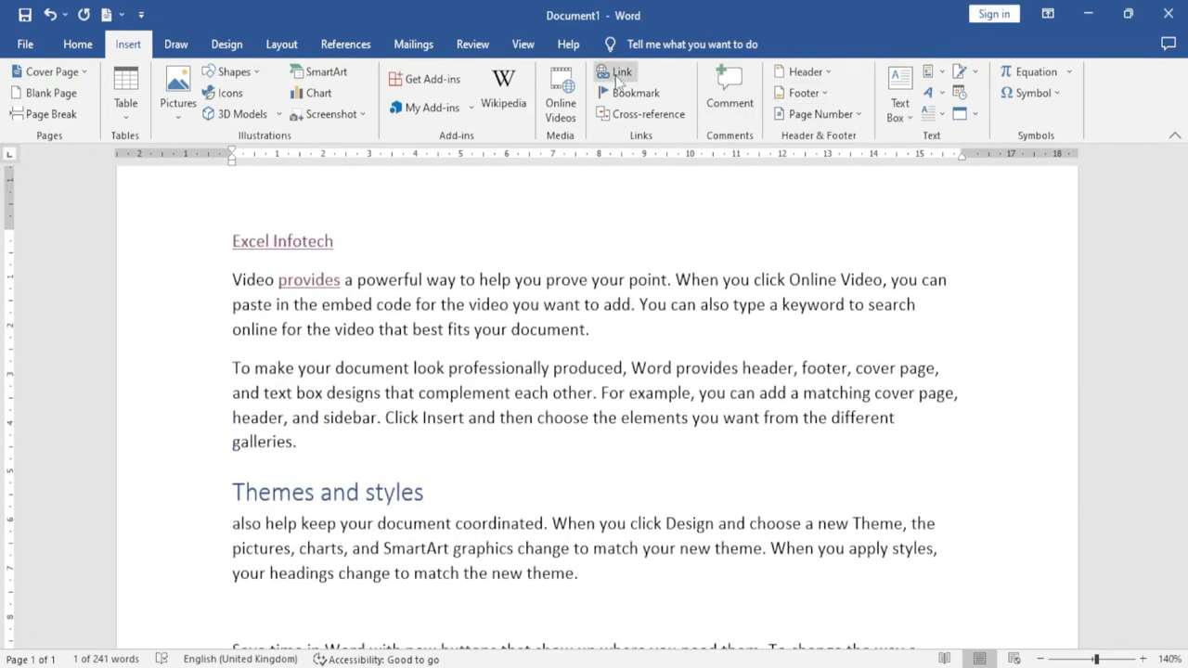
{"action": "left_click", "coordinate": [619, 80]}
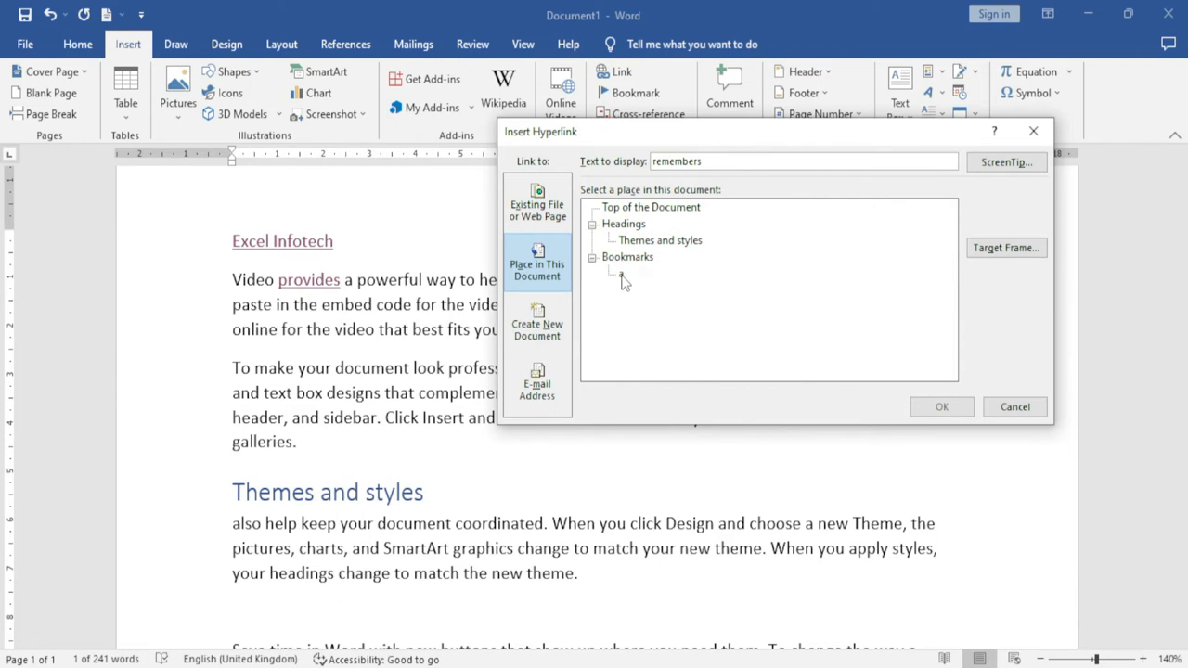
{"action": "left_click", "coordinate": [1014, 407]}
Add a 'Book1' line below Excel Infotech, link it to bookmark 'a', and test the link
{"action": "key", "text": "Return"}
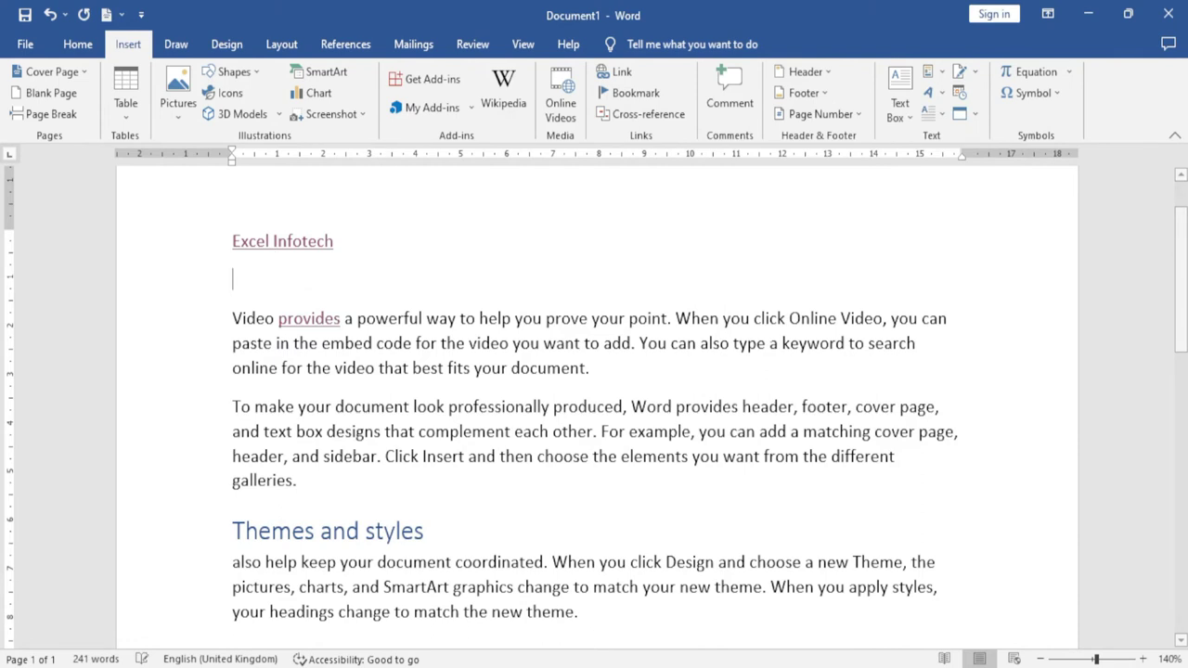
{"action": "type", "text": "Book1"}
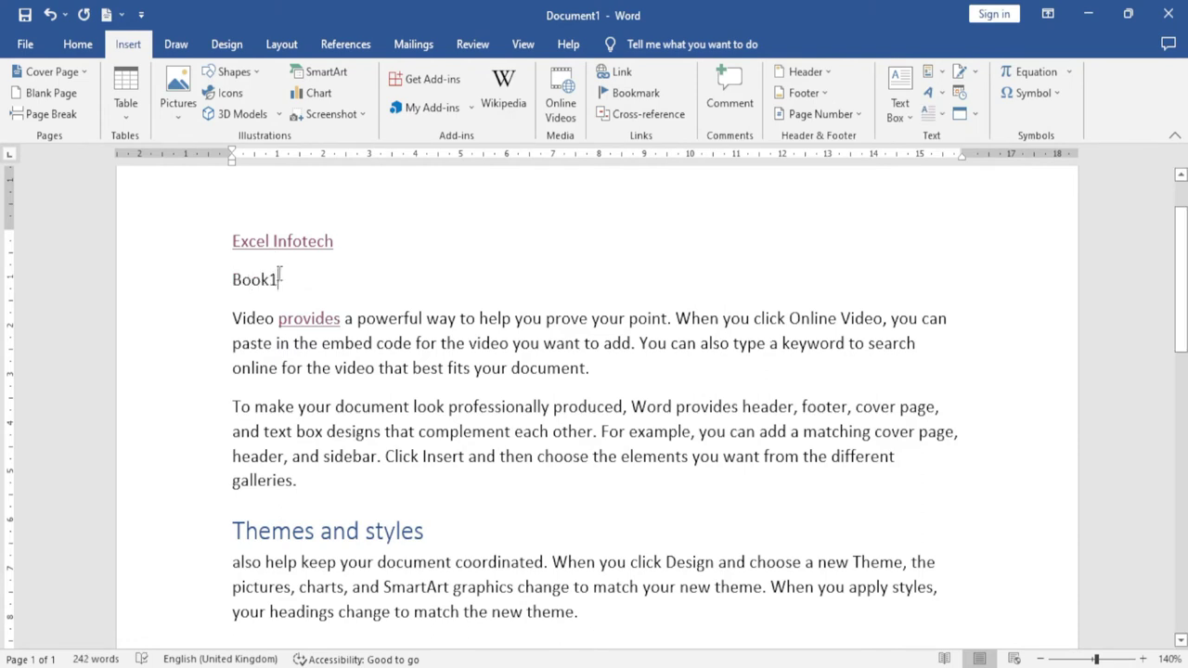
{"action": "left_click_drag", "start_coordinate": [279, 280], "coordinate": [231, 280]}
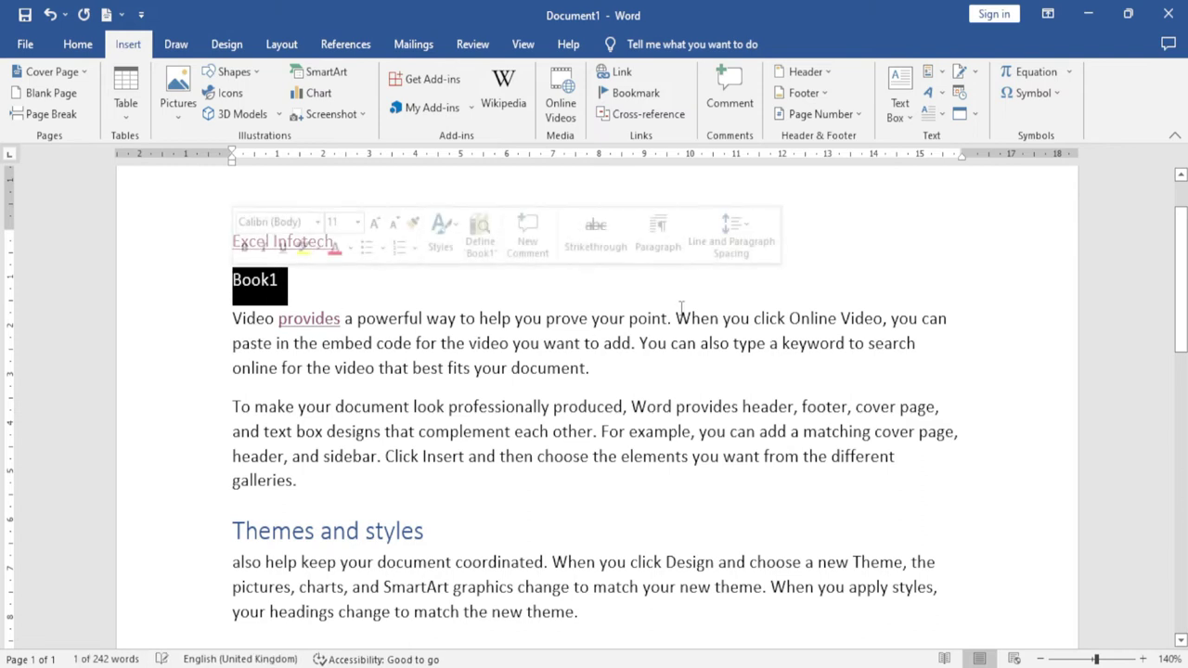
{"action": "left_click", "coordinate": [620, 74]}
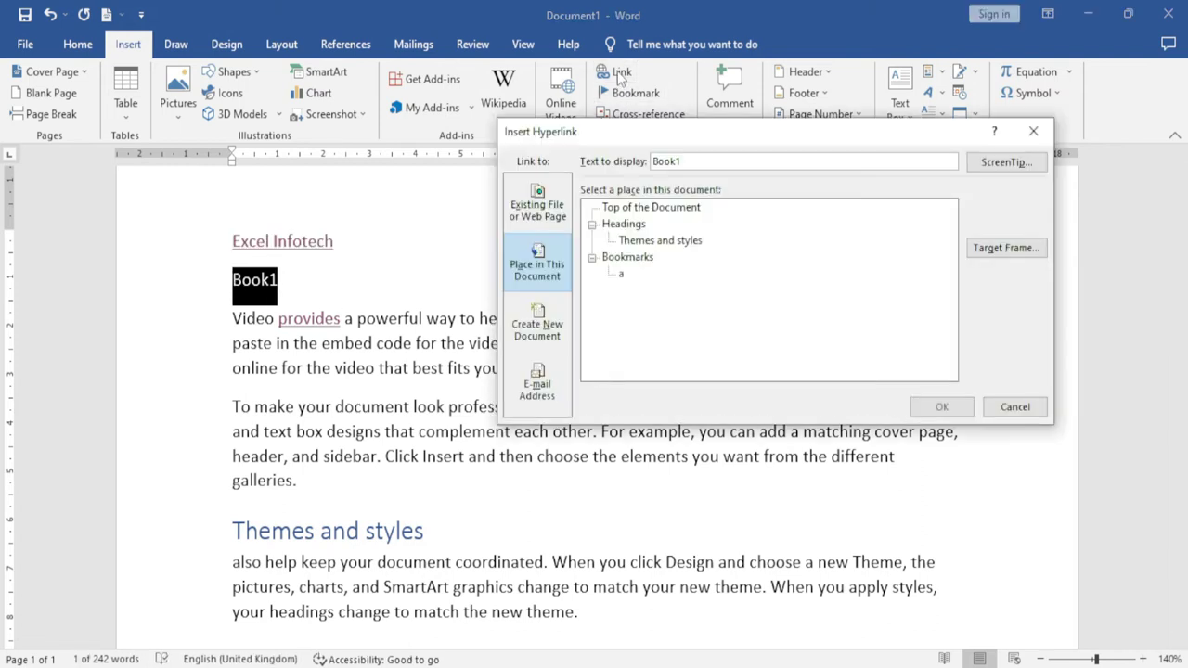
{"action": "left_click", "coordinate": [623, 275]}
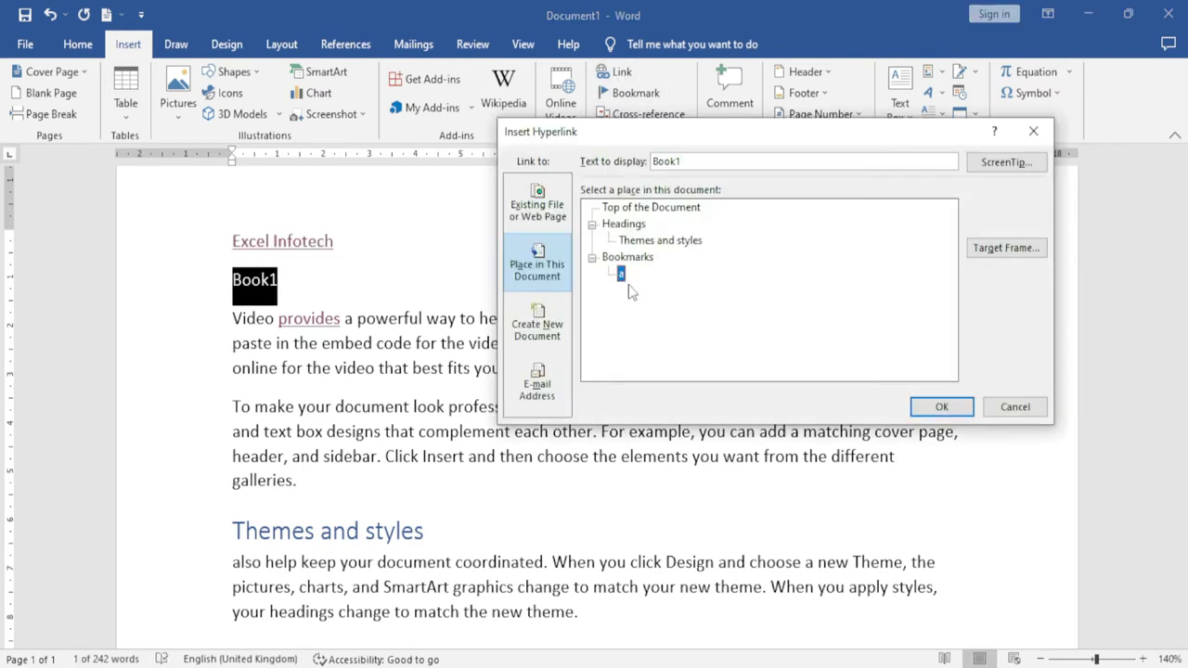
{"action": "left_click", "coordinate": [937, 406]}
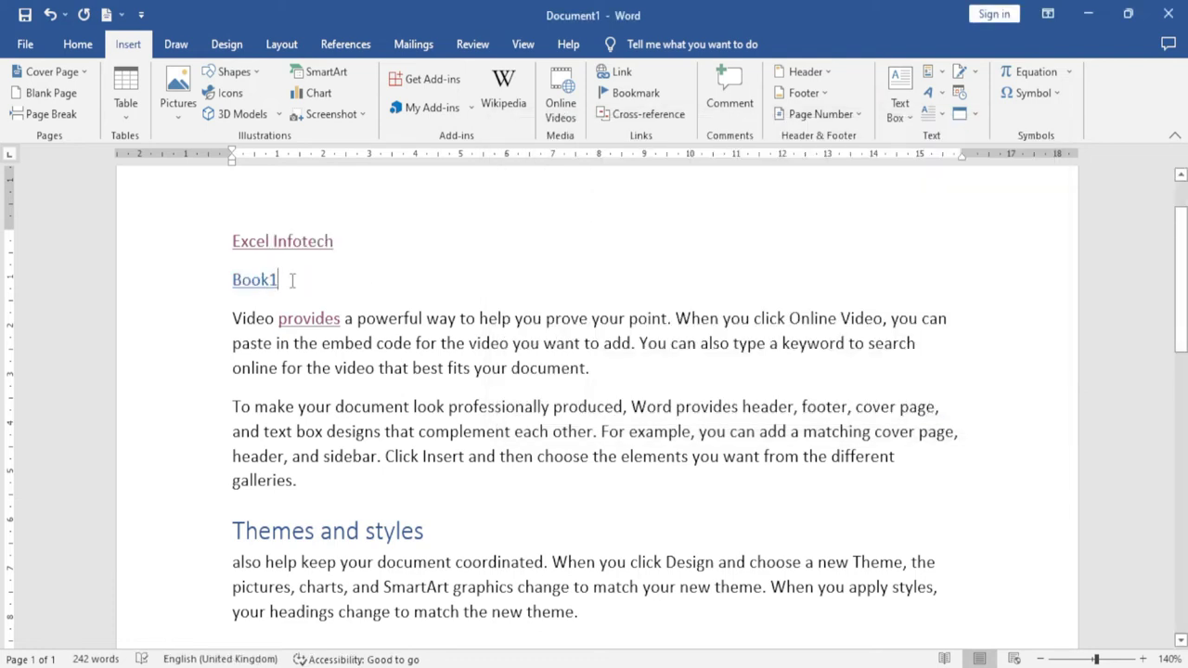
{"action": "left_click", "coordinate": [252, 282], "text": "ctrl"}
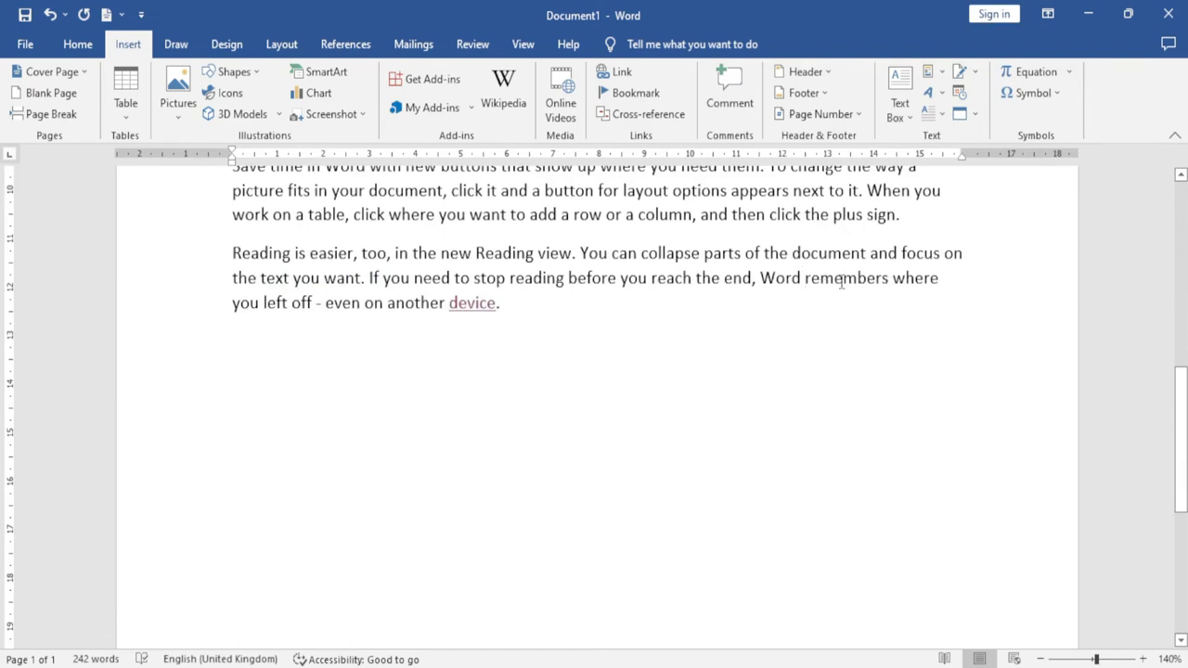
{"action": "scroll", "coordinate": [443, 430], "scroll_direction": "up", "scroll_amount": 3}
{"action": "scroll", "coordinate": [443, 430], "scroll_direction": "up", "scroll_amount": 2}
{"action": "scroll", "coordinate": [441, 430], "scroll_direction": "up", "scroll_amount": 1}
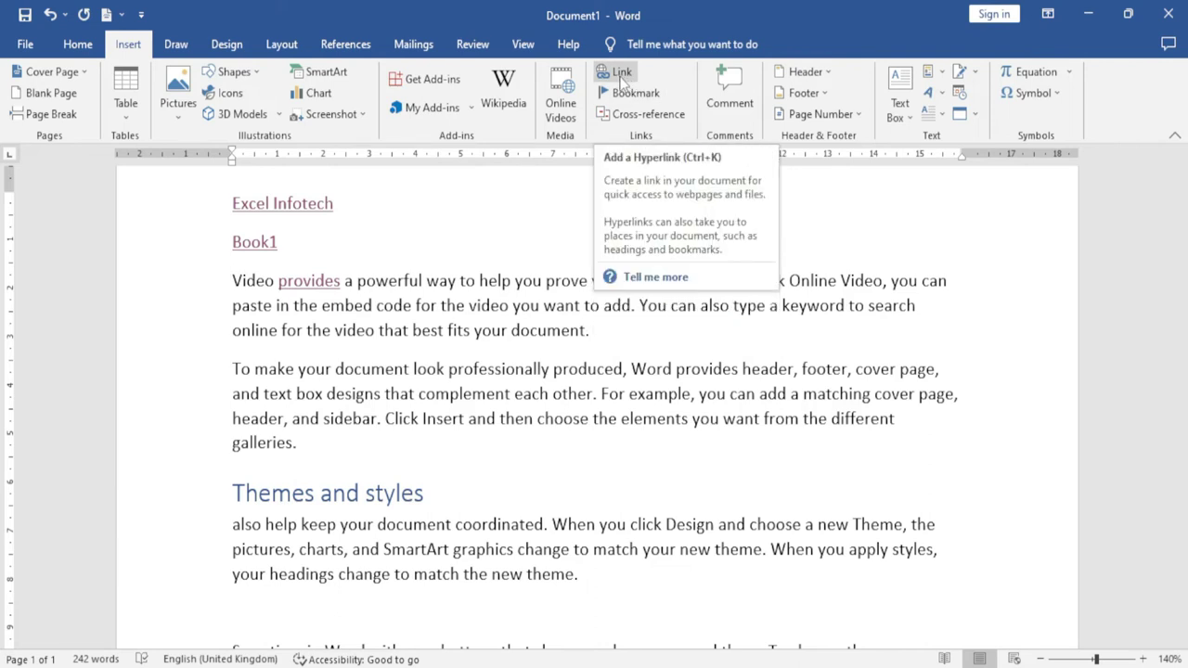
{"action": "left_click", "coordinate": [620, 80]}
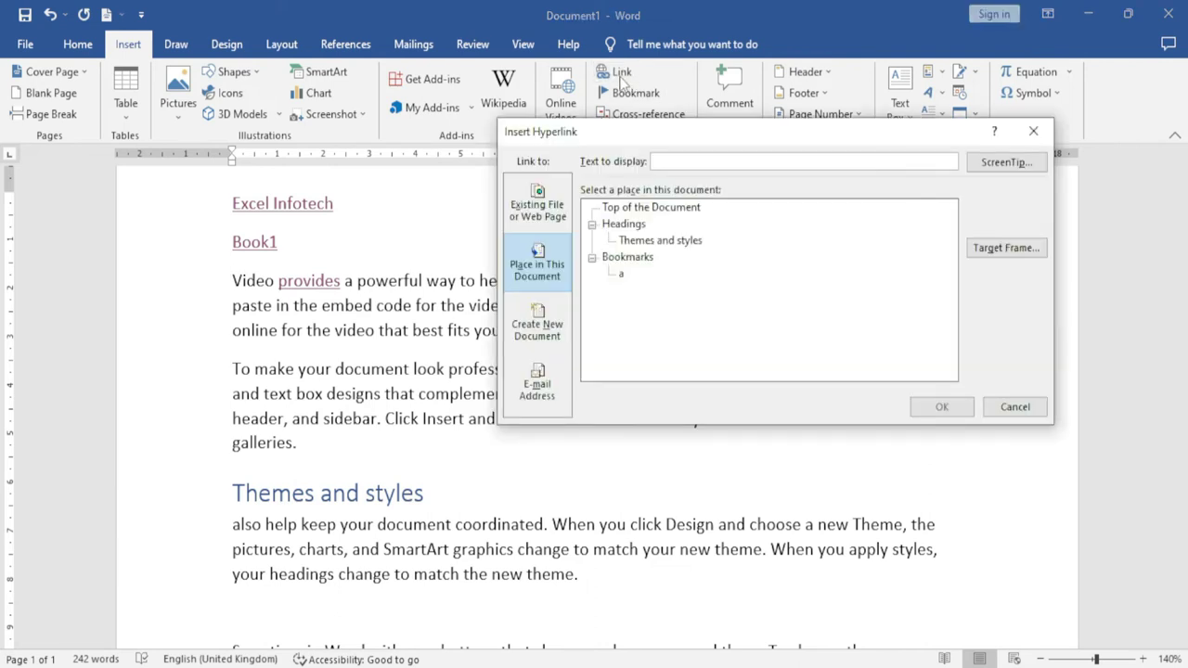
{"action": "left_click", "coordinate": [542, 334]}
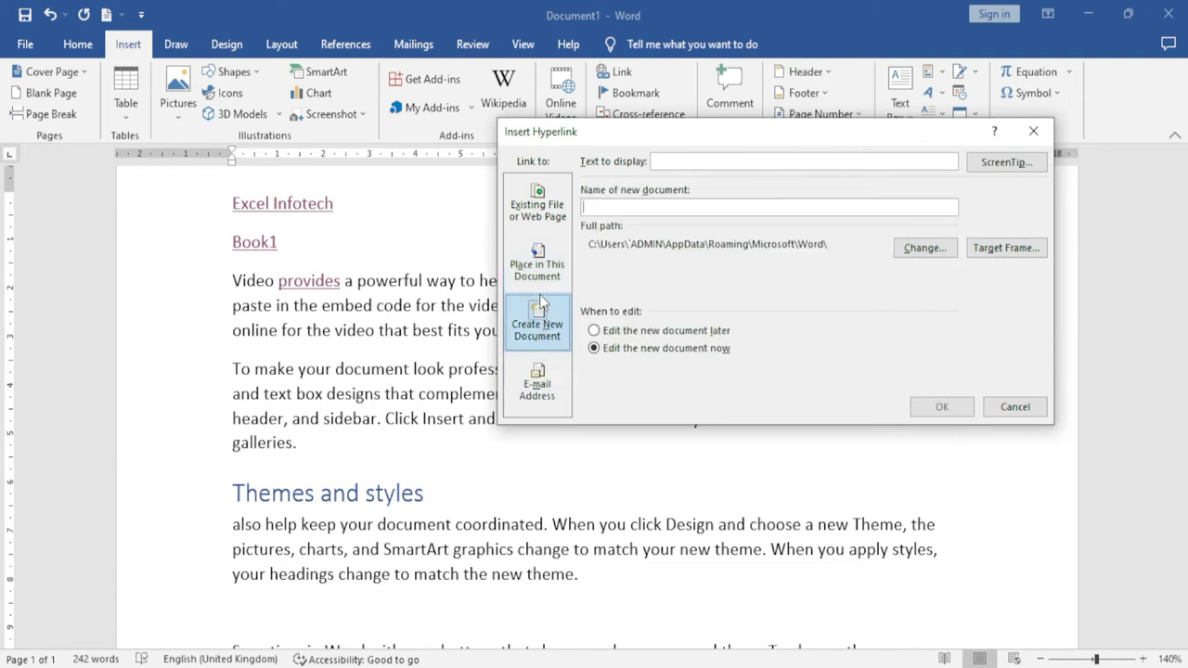
{"action": "mouse_move", "coordinate": [647, 136]}
{"action": "left_mouse_down"}
{"action": "mouse_move", "coordinate": [422, 218]}
{"action": "mouse_move", "coordinate": [520, 268]}
{"action": "left_mouse_up"}
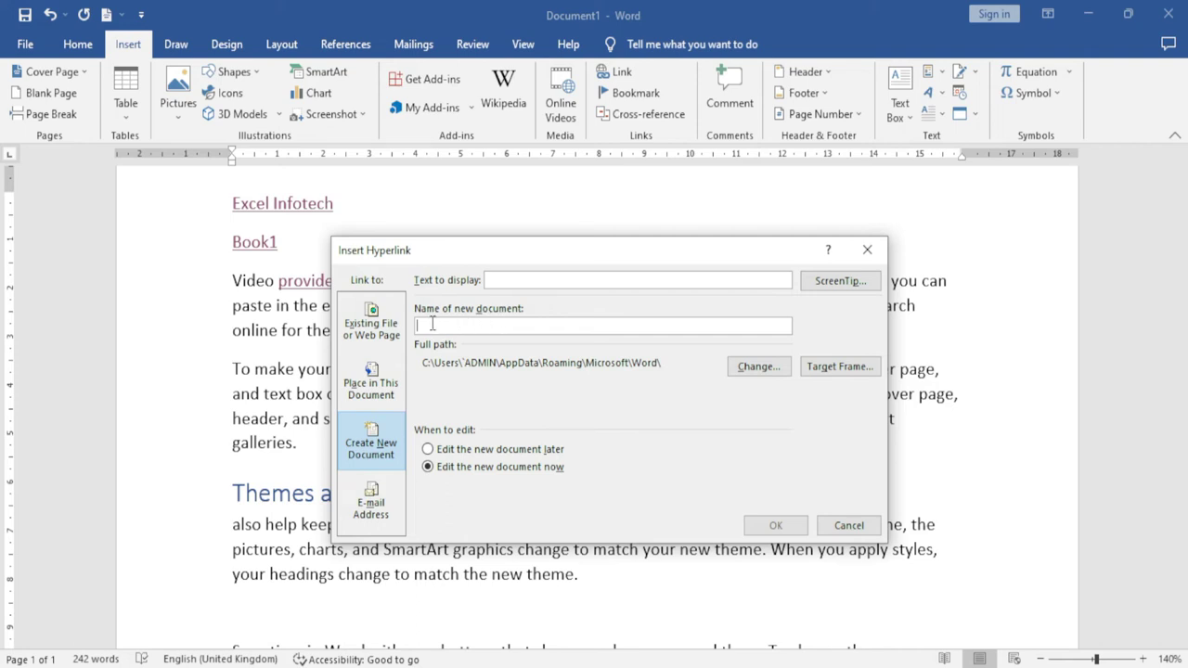
{"action": "left_click", "coordinate": [849, 526]}
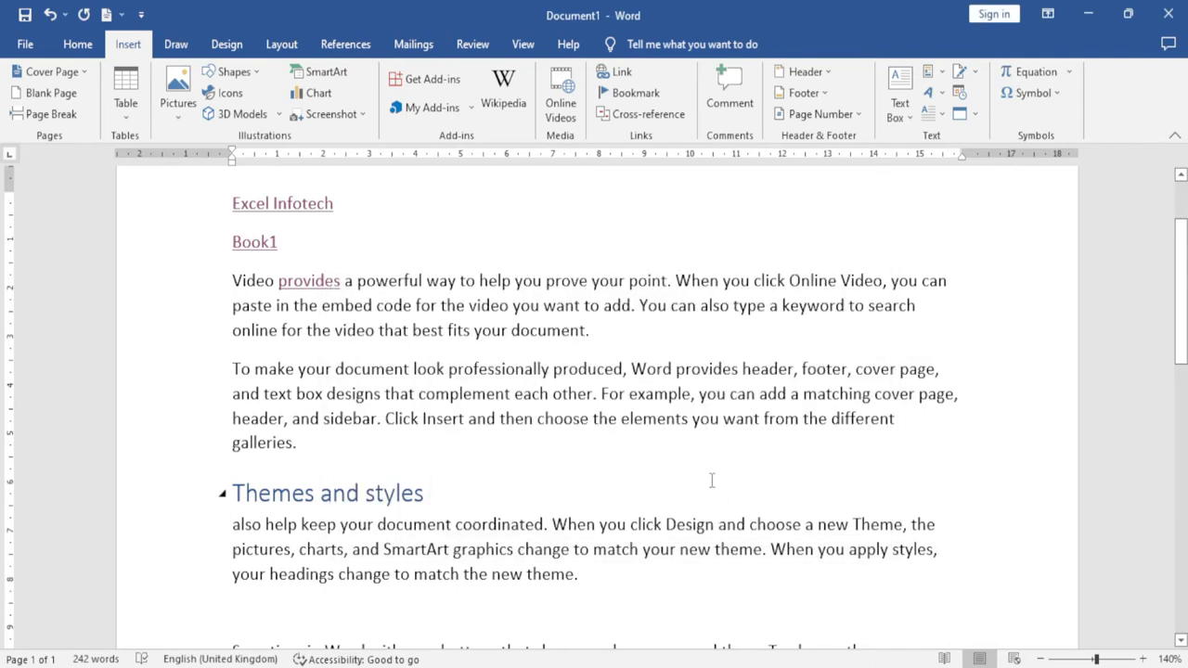
Set the word 'example' to link to a new document named 'excel infotech'
{"action": "double_click", "coordinate": [664, 394]}
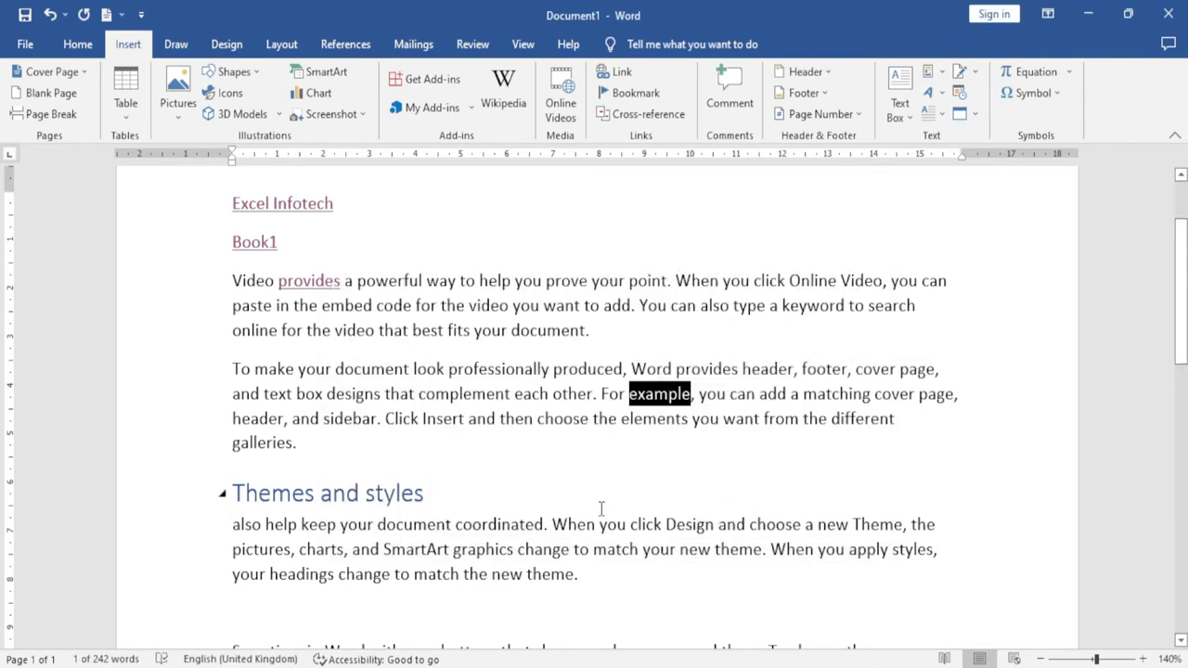
{"action": "left_click", "coordinate": [618, 74]}
{"action": "left_click", "coordinate": [368, 444]}
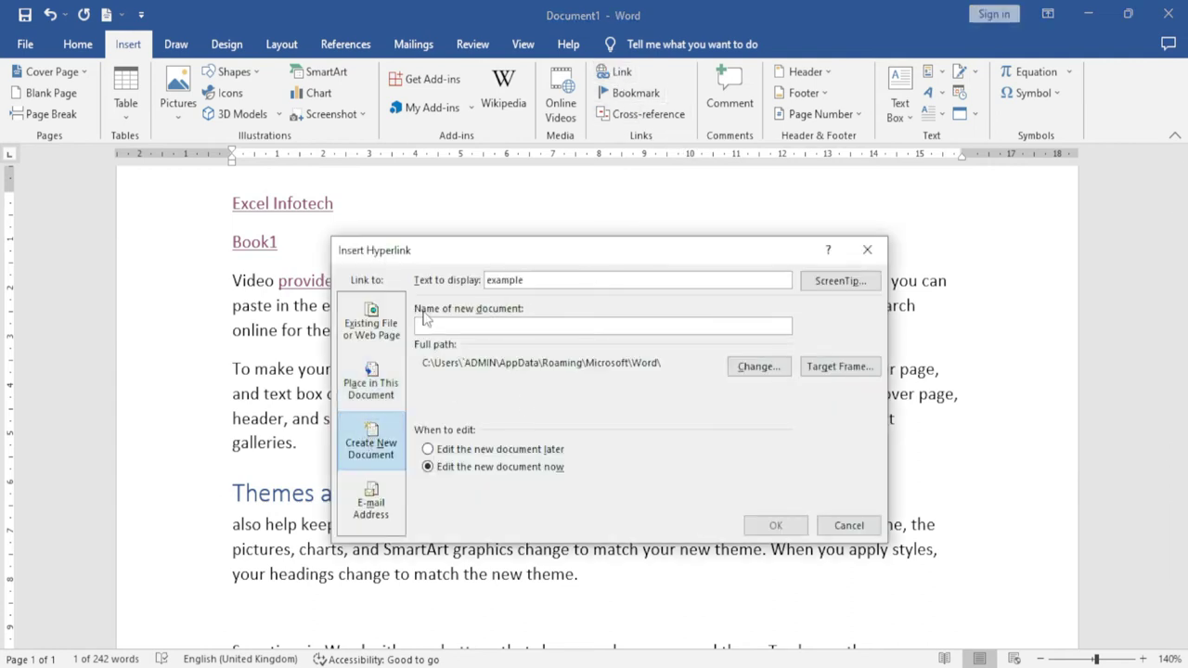
{"action": "double_click", "coordinate": [544, 281]}
{"action": "left_click", "coordinate": [443, 324]}
{"action": "type", "text": "excel info"}
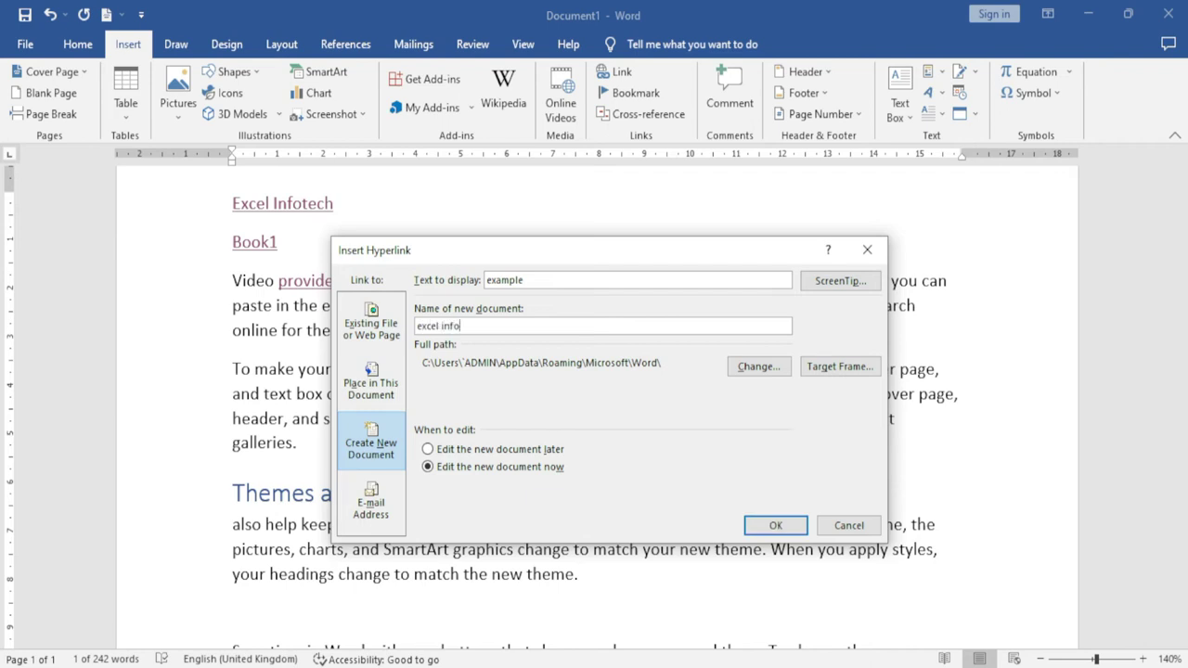
{"action": "type", "text": "ch"}
Review the new document's save location and file type, keeping both unchanged
{"action": "left_click", "coordinate": [759, 368]}
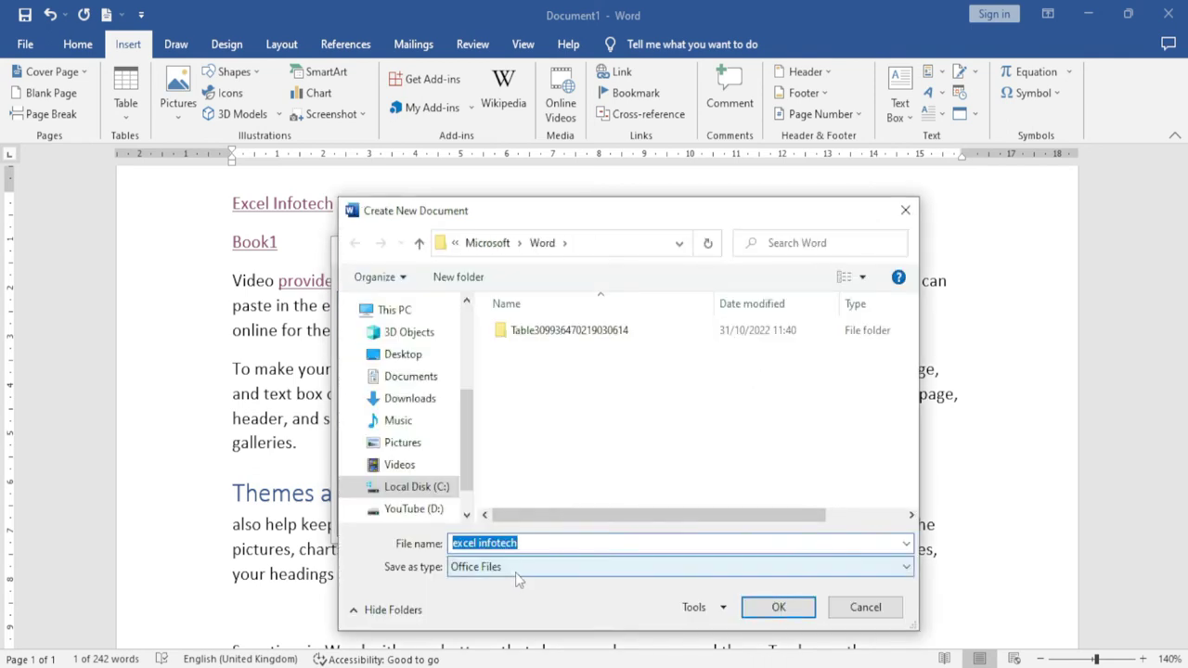
{"action": "left_click", "coordinate": [517, 576]}
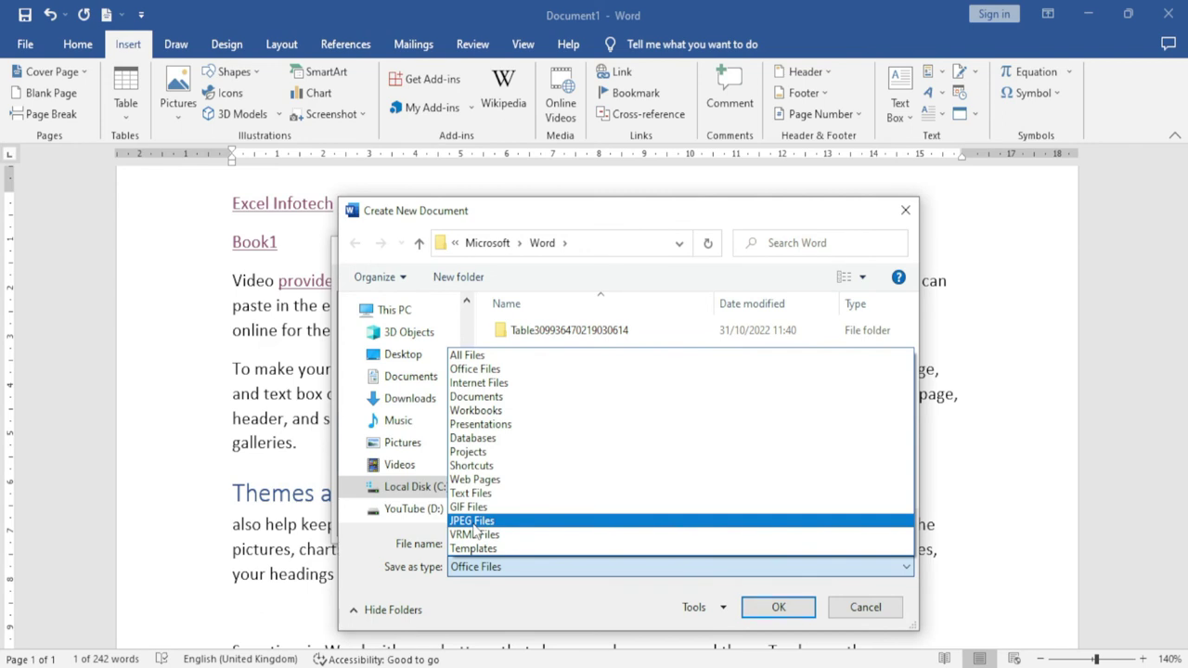
{"action": "left_click", "coordinate": [865, 609]}
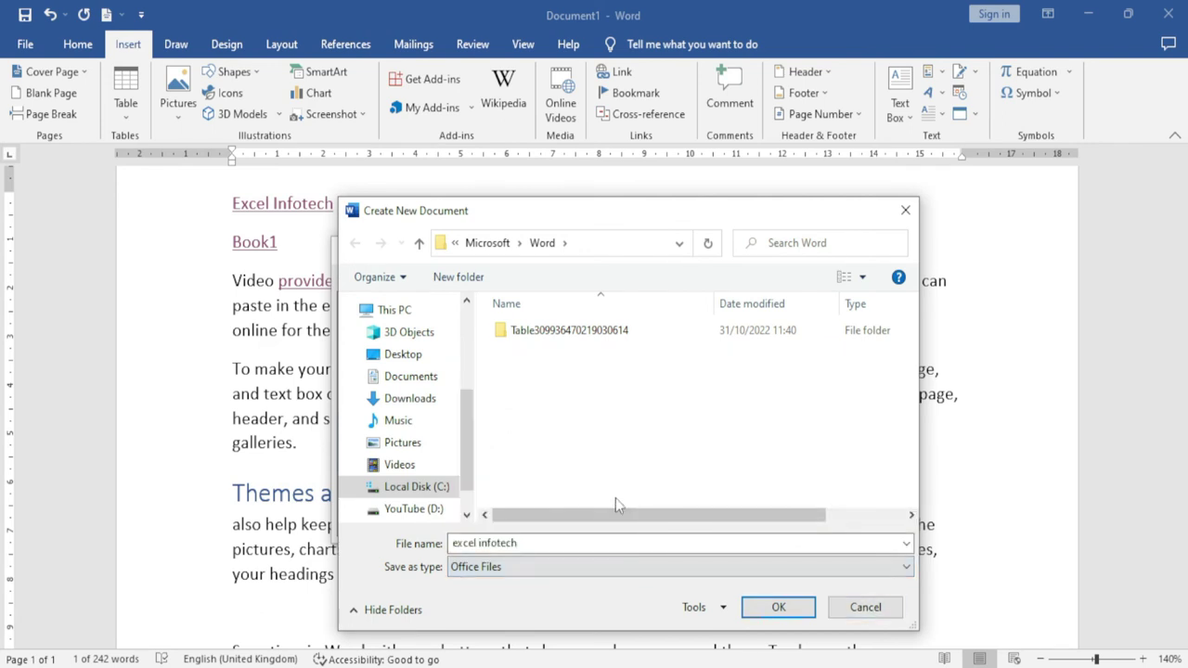
{"action": "left_click", "coordinate": [867, 608]}
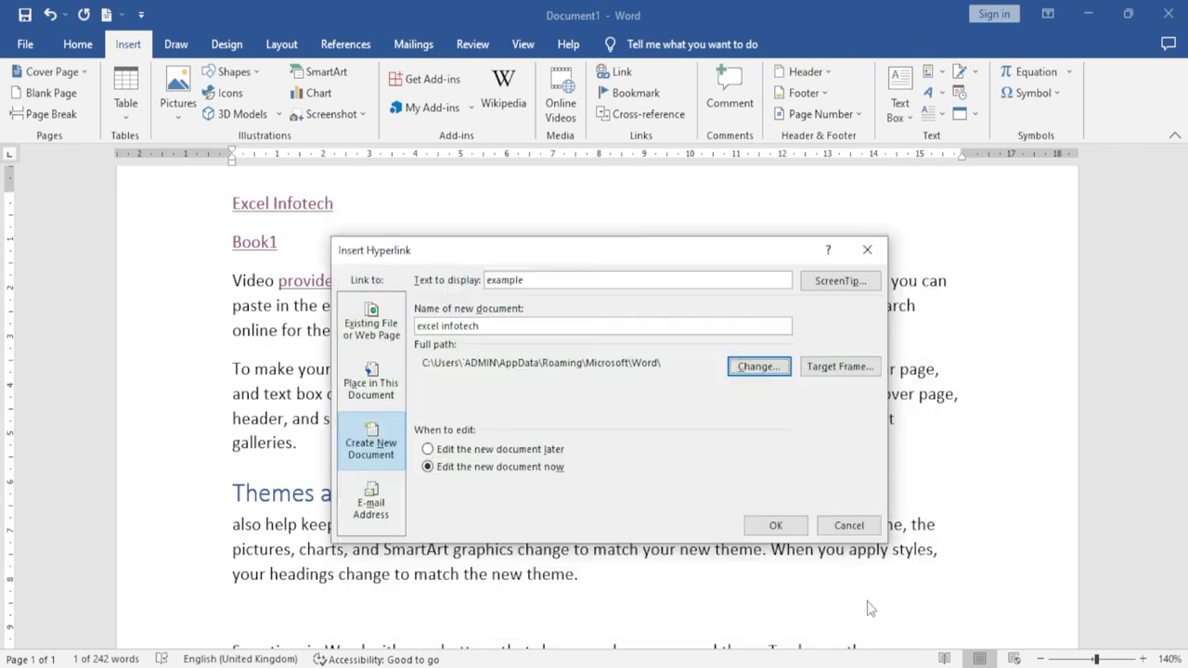
Check the link's target frame options and keep the default frame
{"action": "left_click", "coordinate": [838, 367]}
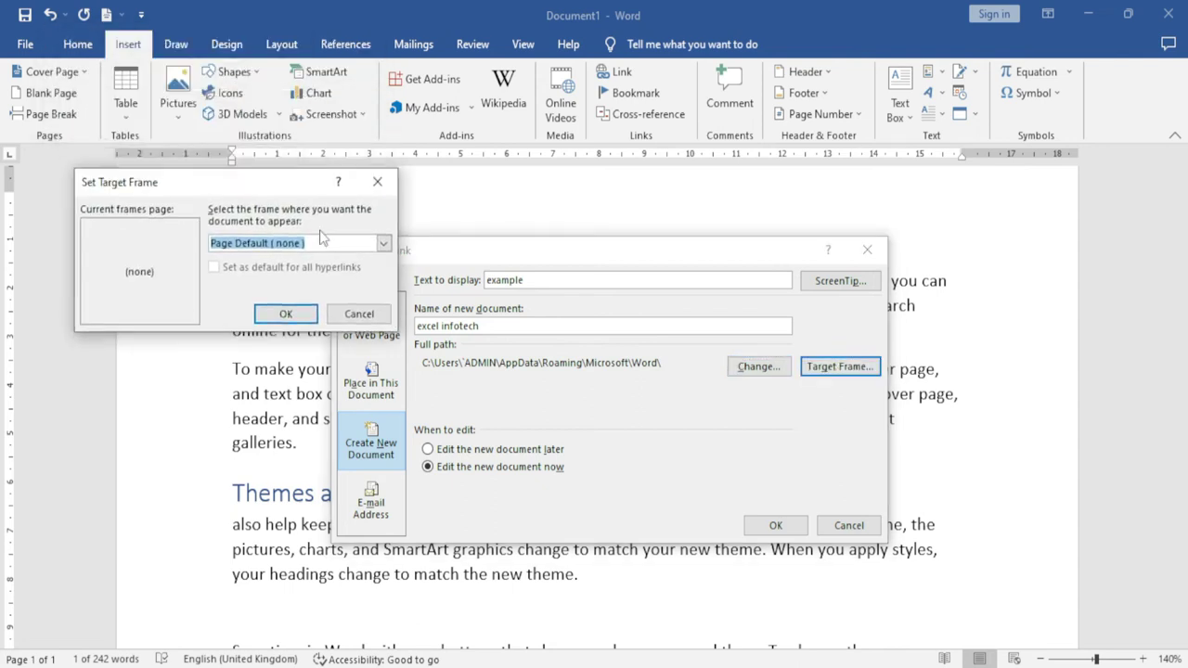
{"action": "left_click", "coordinate": [383, 243]}
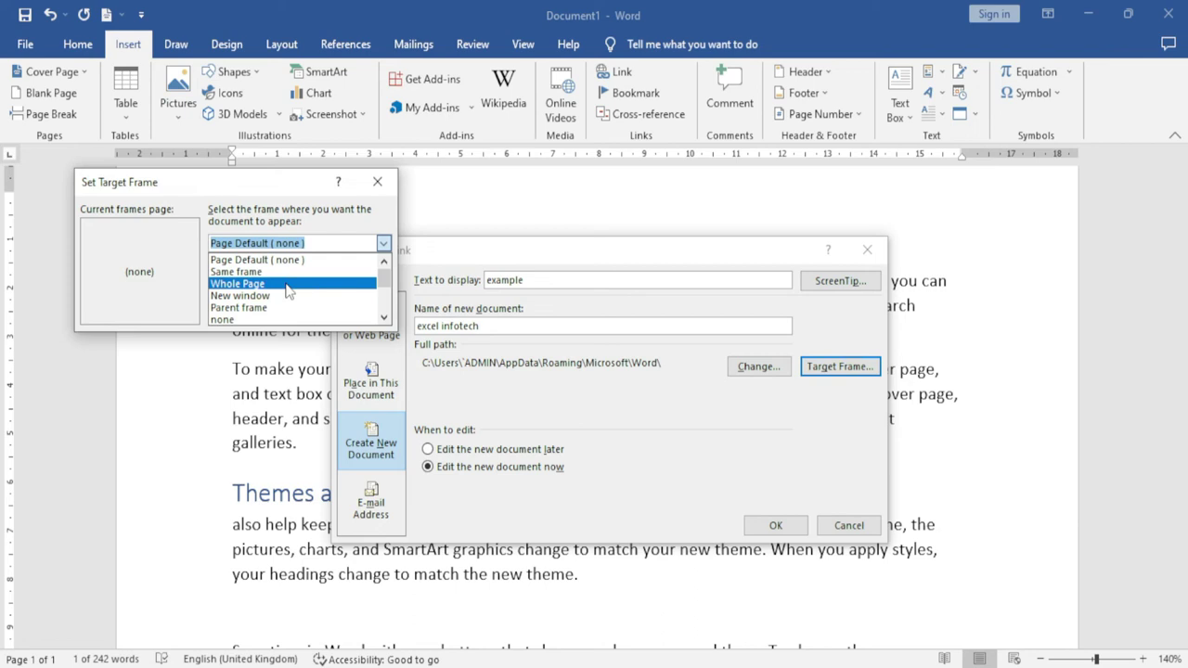
{"action": "left_click", "coordinate": [376, 182]}
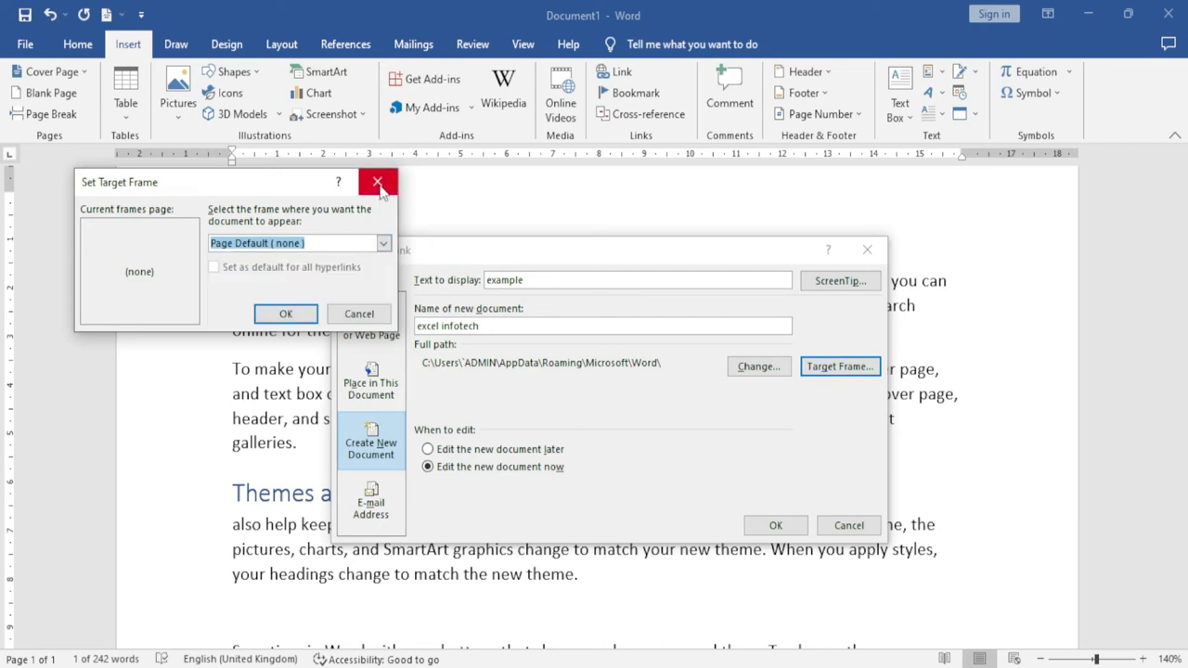
{"action": "left_click", "coordinate": [376, 182]}
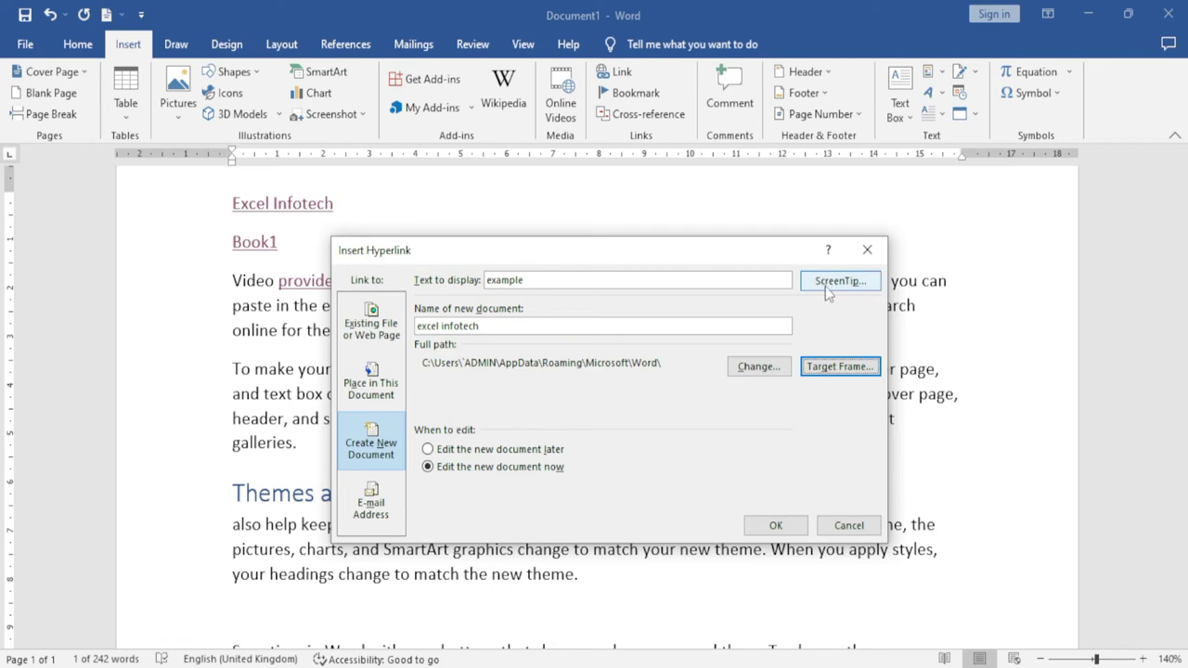
Give the 'example' link the ScreenTip text 'Excel1'
{"action": "left_click", "coordinate": [538, 279]}
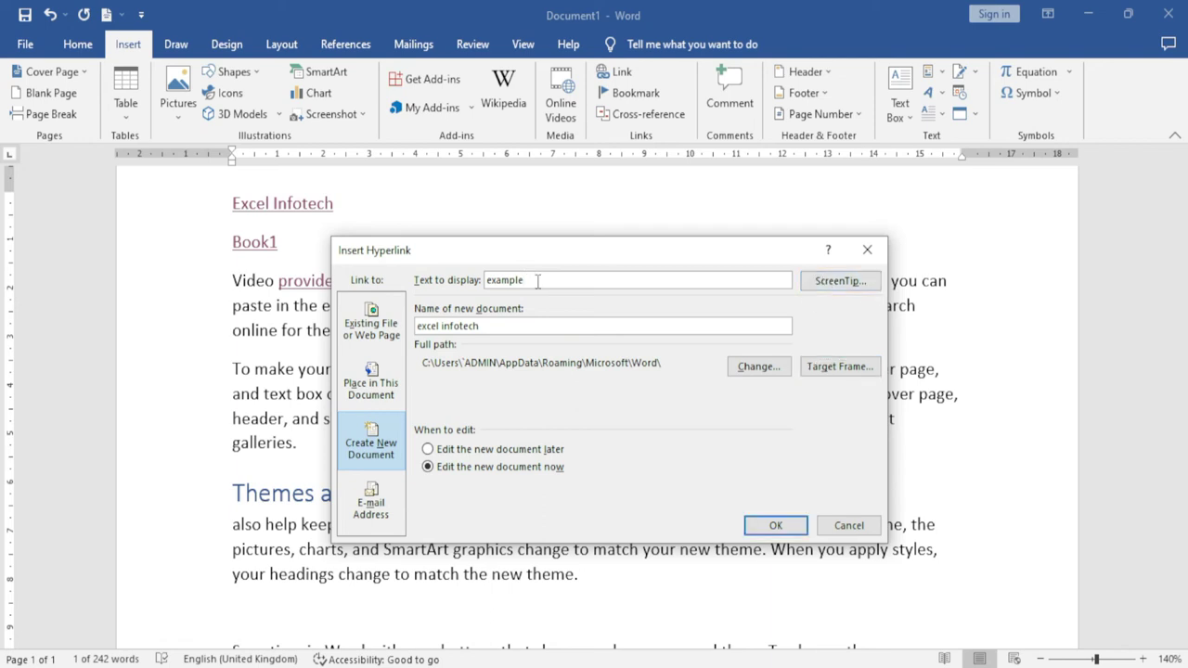
{"action": "left_click_drag", "start_coordinate": [537, 280], "coordinate": [480, 269]}
{"action": "left_click", "coordinate": [842, 286]}
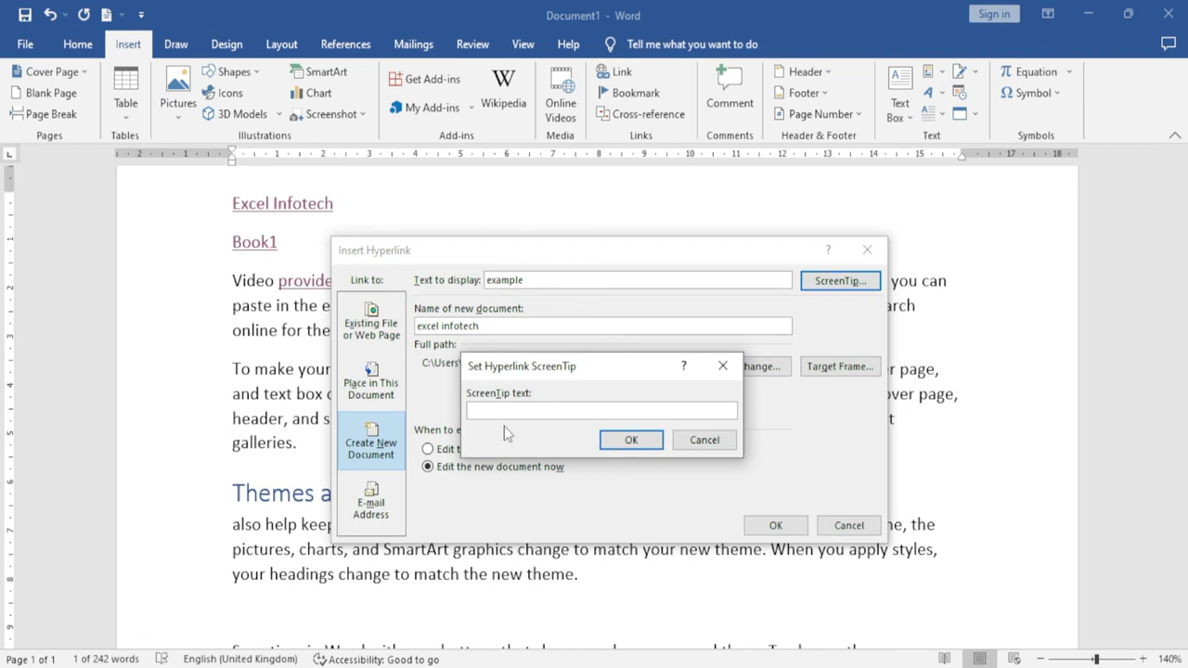
{"action": "type", "text": "Exc"}
{"action": "left_click", "coordinate": [631, 440]}
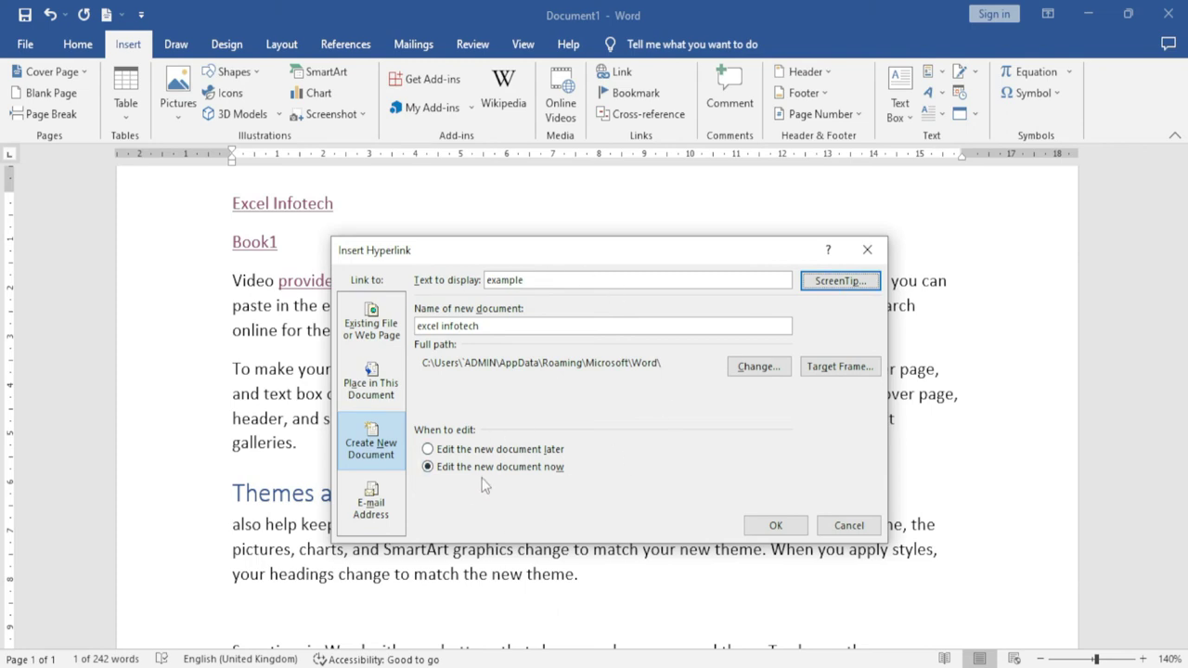
Confirm the link to create 'excel infotech.docx', then close that new blank document
{"action": "left_click", "coordinate": [769, 527]}
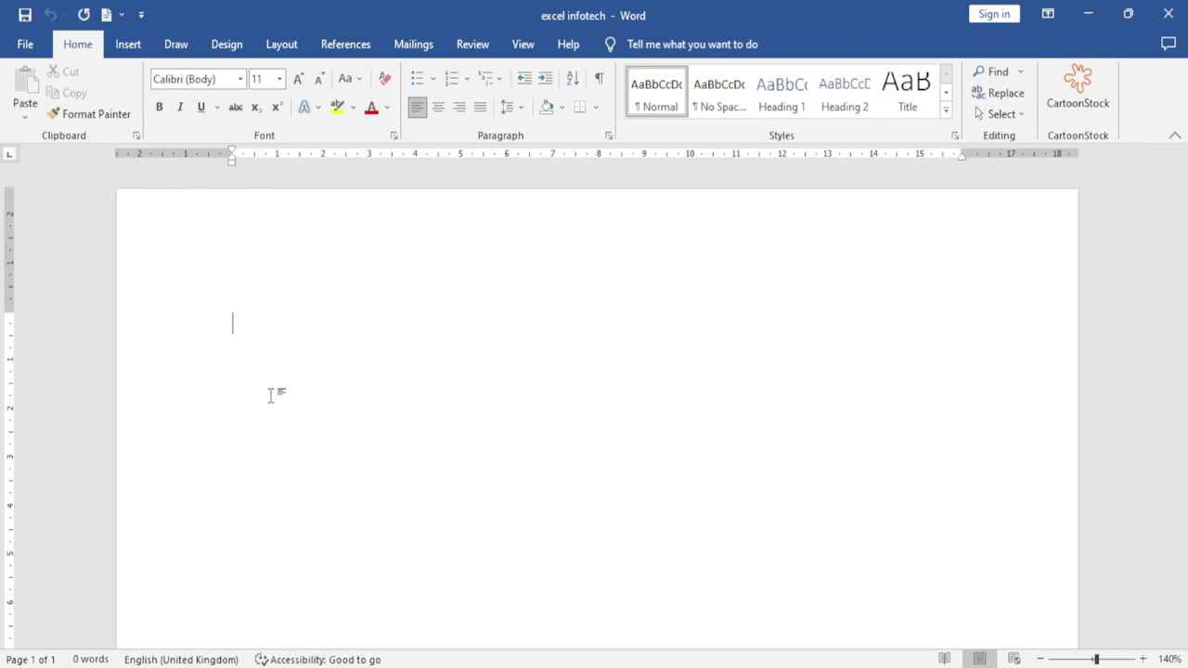
{"action": "left_click", "coordinate": [1168, 14]}
{"action": "mouse_move", "coordinate": [659, 394]}
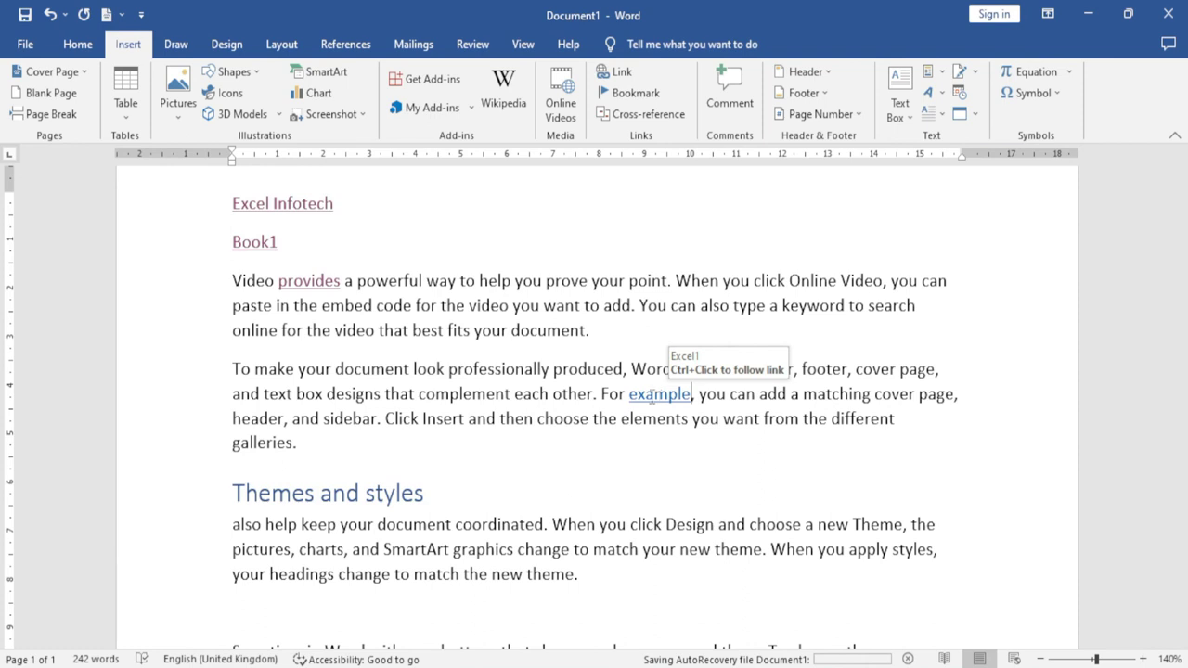
Add a new line reading 'Email' after the final paragraph ending 'device.'
{"action": "left_click", "coordinate": [622, 76]}
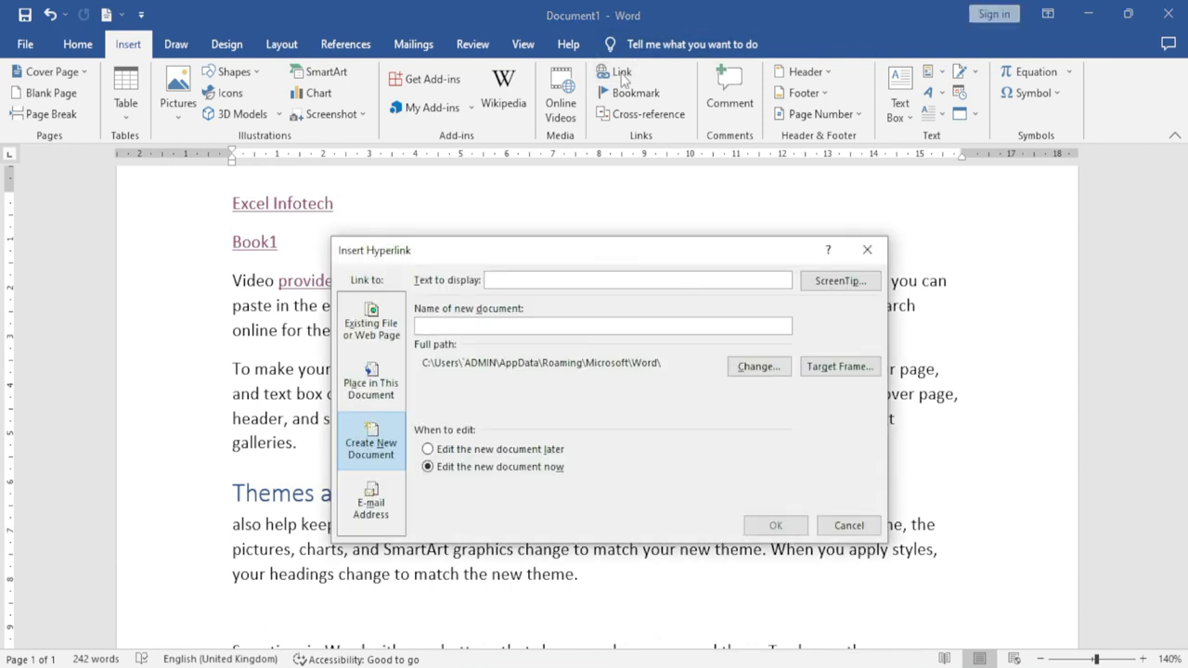
{"action": "left_click", "coordinate": [399, 504]}
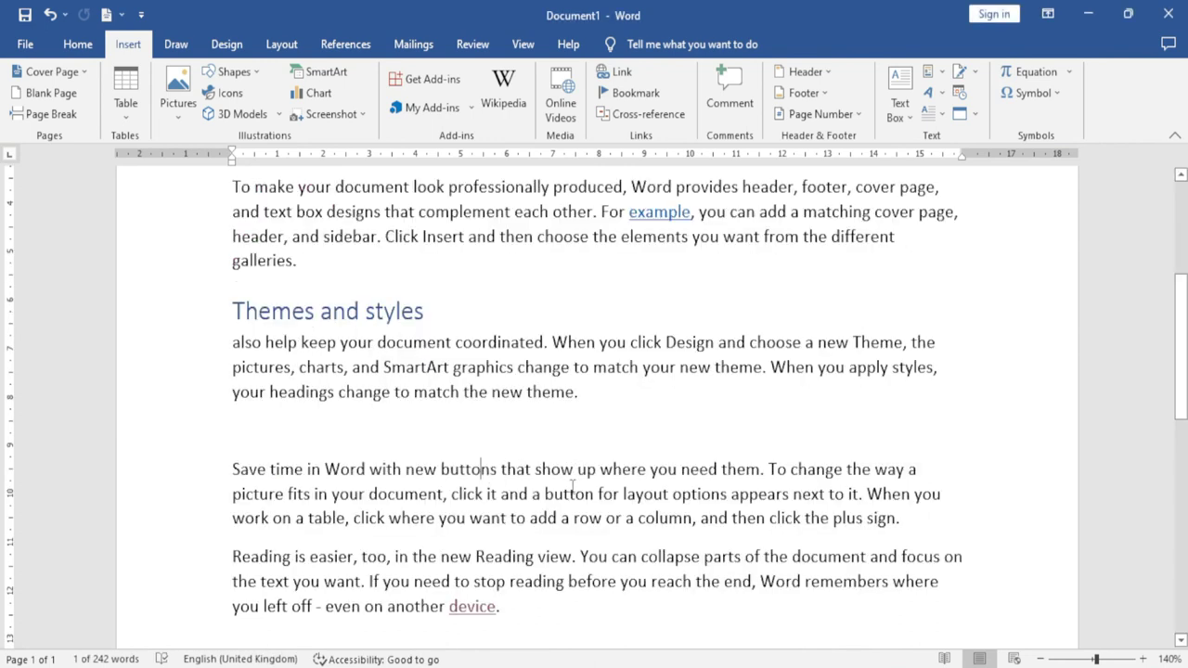
{"action": "scroll", "coordinate": [539, 545], "scroll_direction": "down", "scroll_amount": 1}
{"action": "key", "text": "Return"}
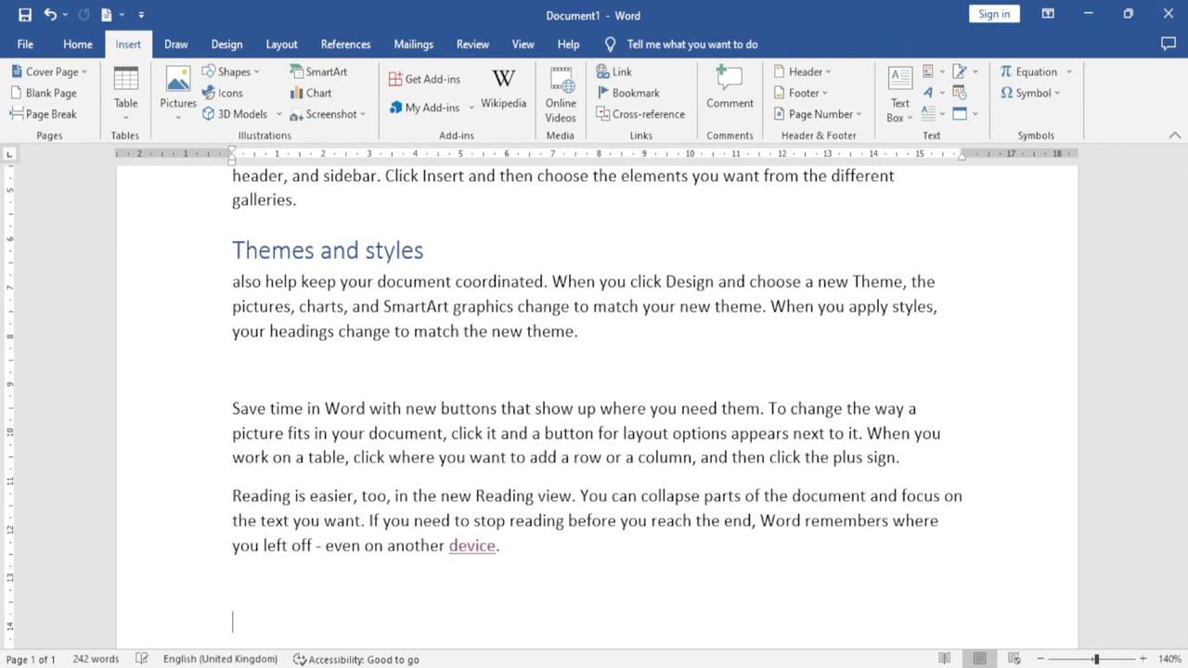
{"action": "type", "text": "Email"}
{"action": "scroll", "coordinate": [469, 555], "scroll_direction": "down", "scroll_amount": 2}
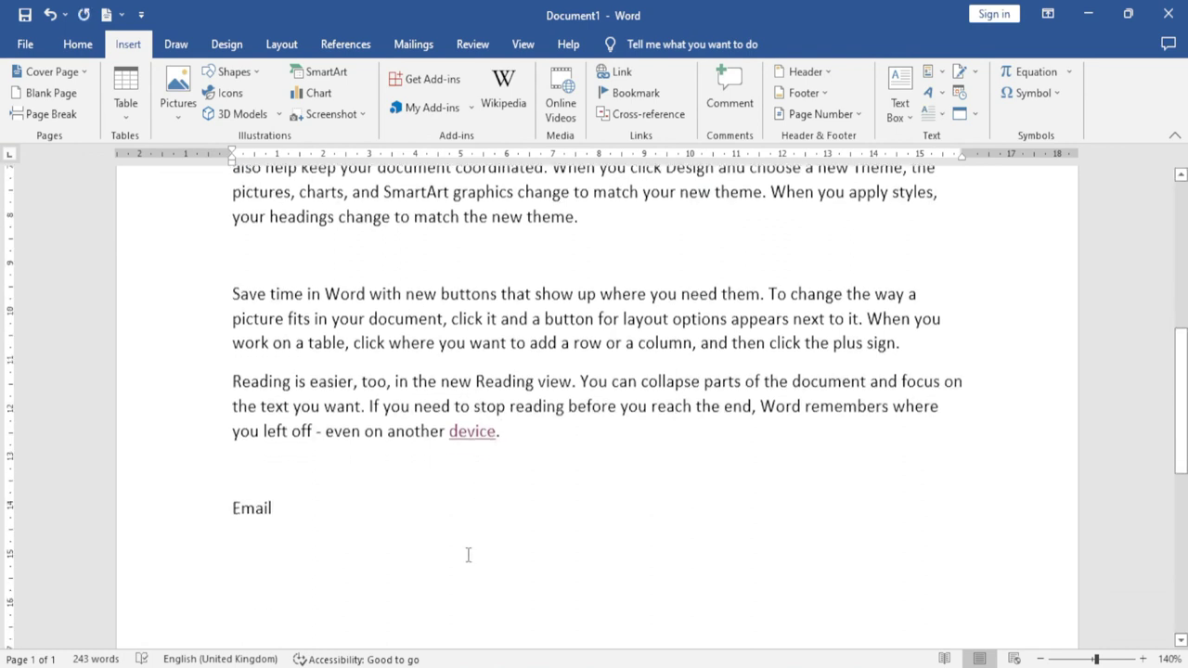
Link 'Email' to the recently used e-mail address with the subject 'Excel'
{"action": "double_click", "coordinate": [269, 501]}
{"action": "left_click", "coordinate": [619, 76]}
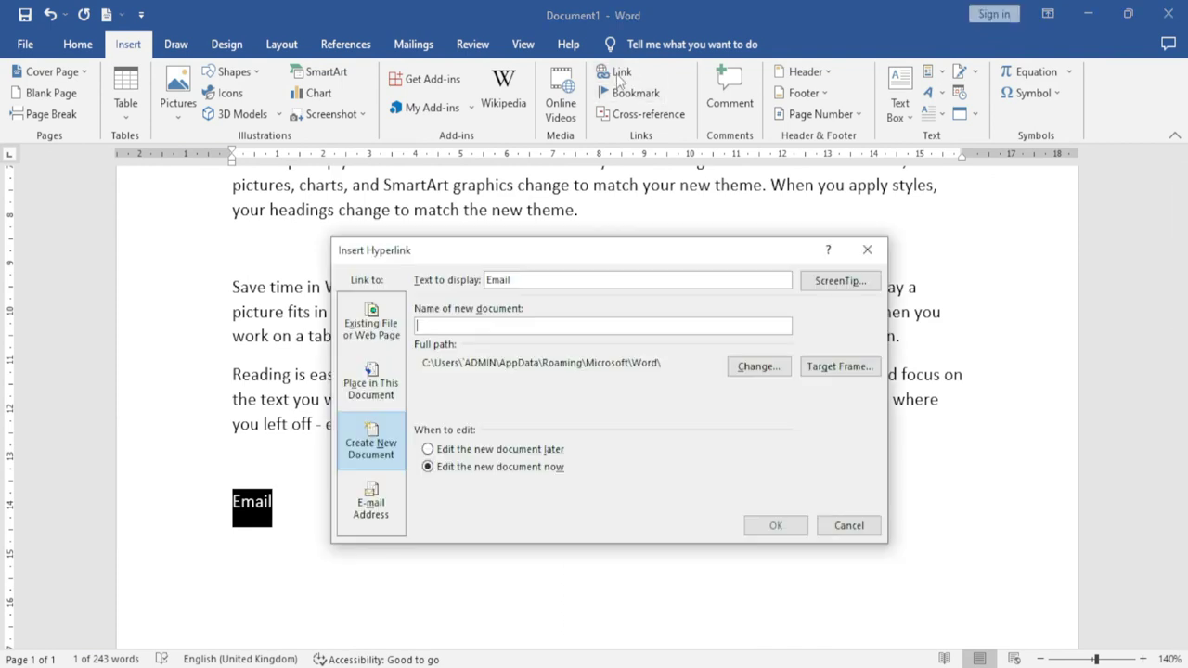
{"action": "left_click", "coordinate": [371, 500]}
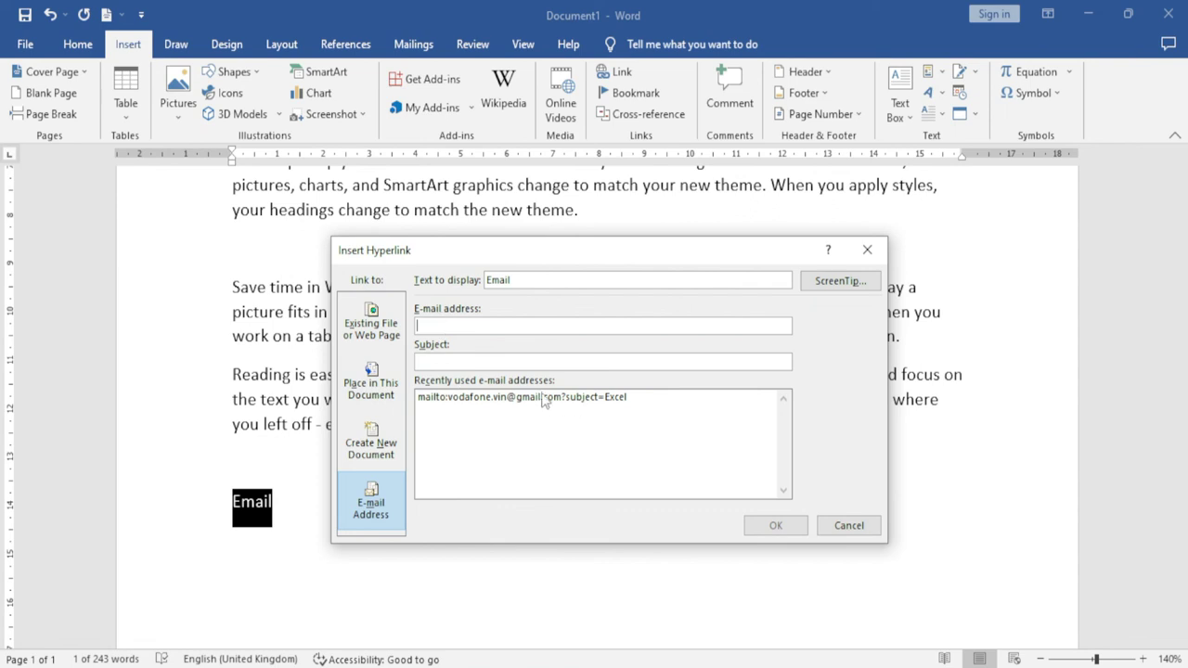
{"action": "left_click", "coordinate": [512, 401]}
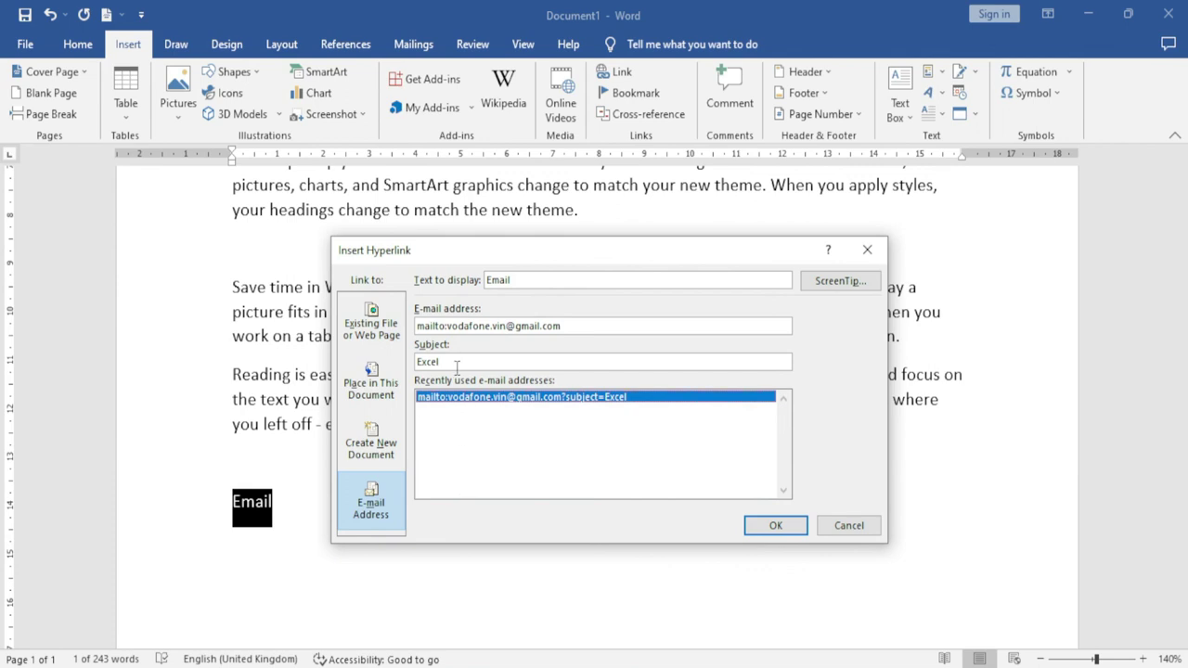
{"action": "right_click", "coordinate": [457, 366]}
{"action": "left_click", "coordinate": [531, 363]}
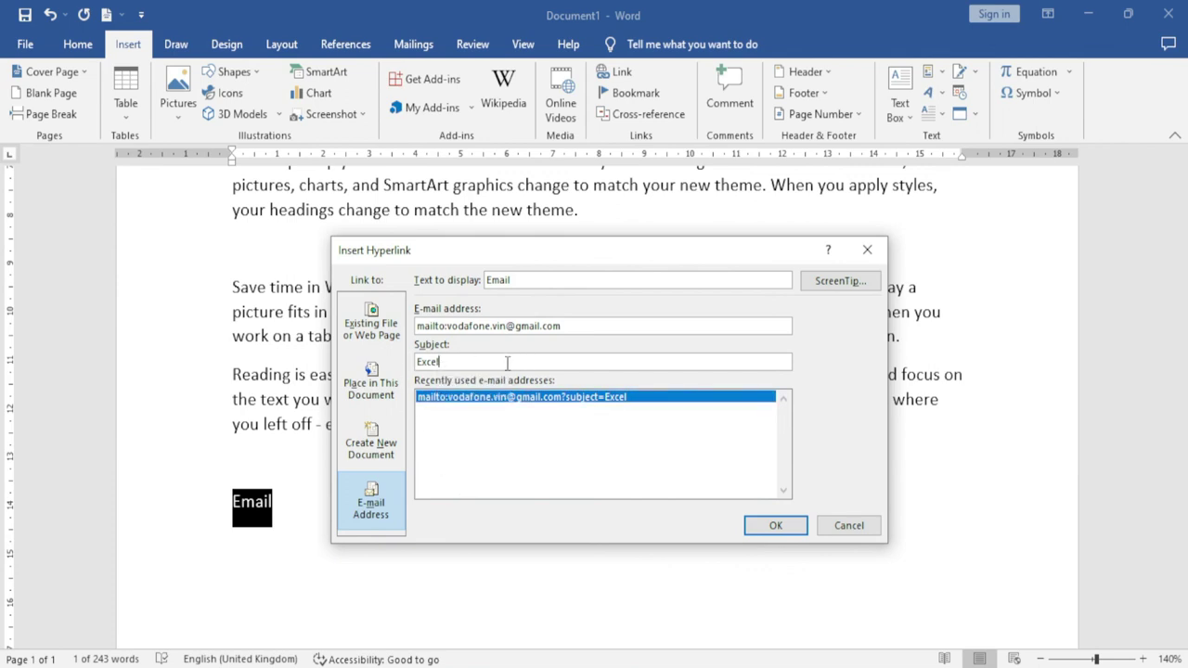
{"action": "left_click_drag", "start_coordinate": [442, 362], "coordinate": [397, 360]}
{"action": "left_click", "coordinate": [776, 526]}
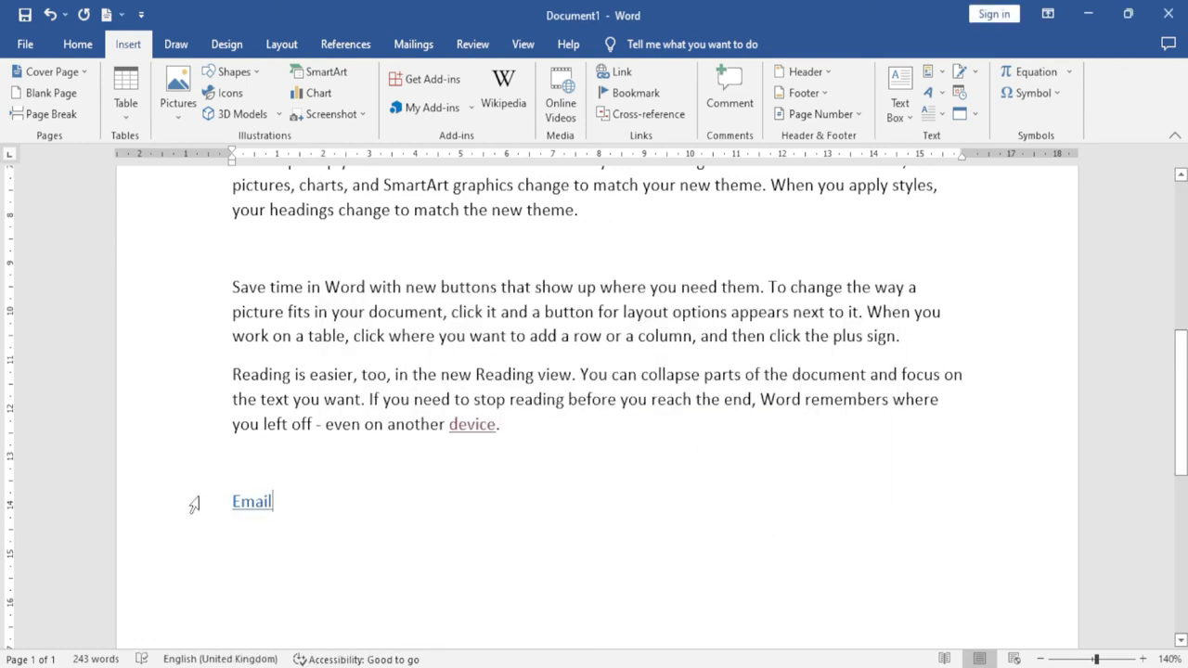
{"action": "mouse_move", "coordinate": [251, 502]}
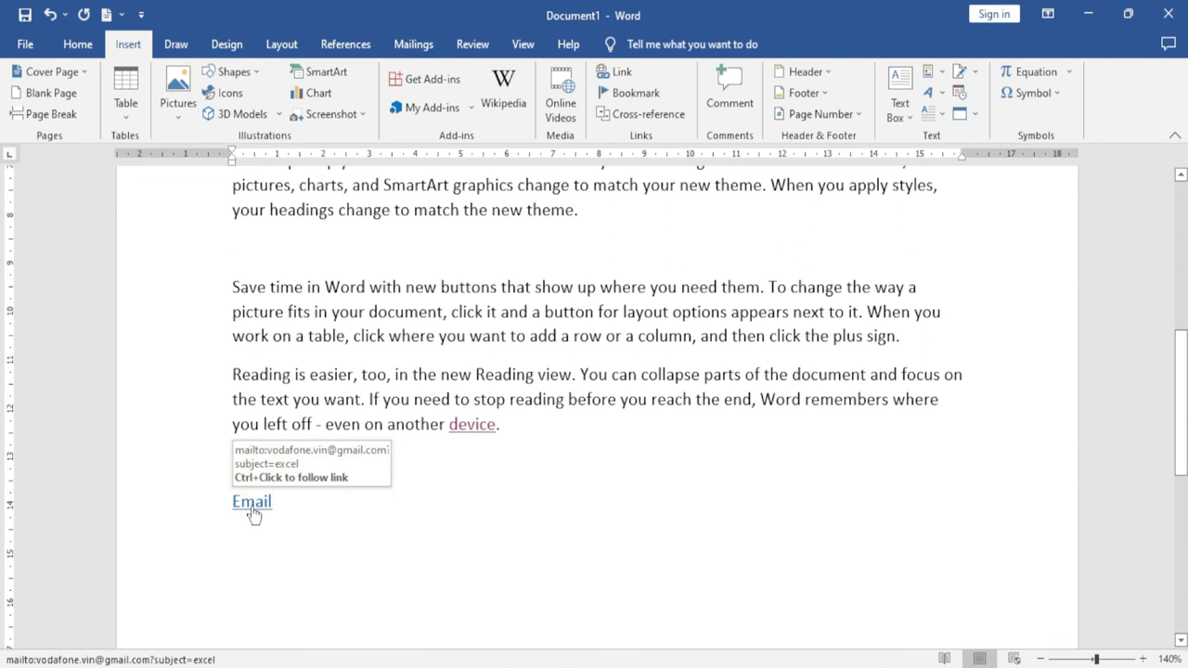
Follow the Email link, which opens Mail, and begin adding a Google account
{"action": "left_click", "coordinate": [252, 511], "text": "ctrl"}
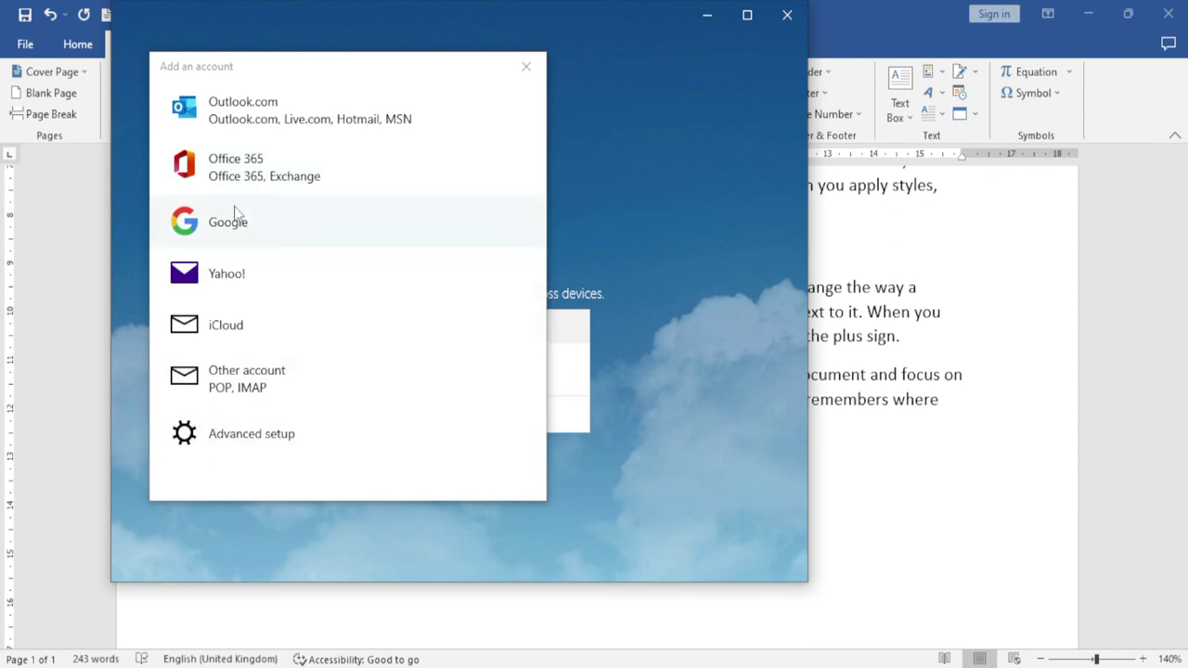
{"action": "left_click", "coordinate": [243, 232]}
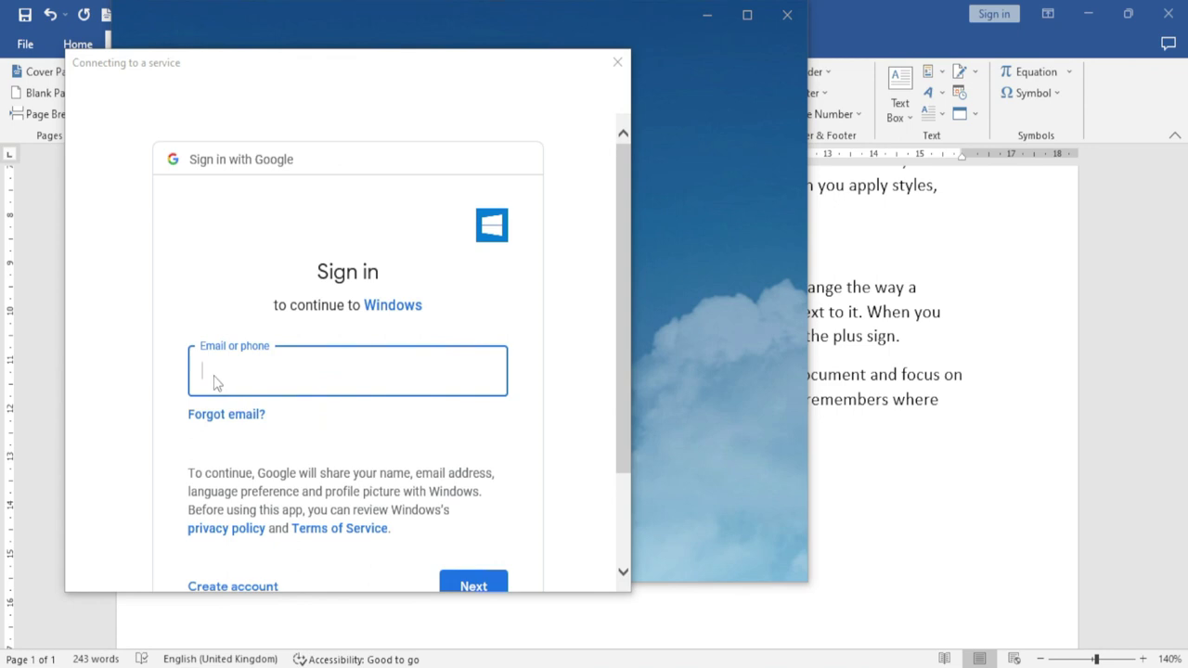
{"action": "scroll", "coordinate": [357, 390], "scroll_direction": "down", "scroll_amount": 2}
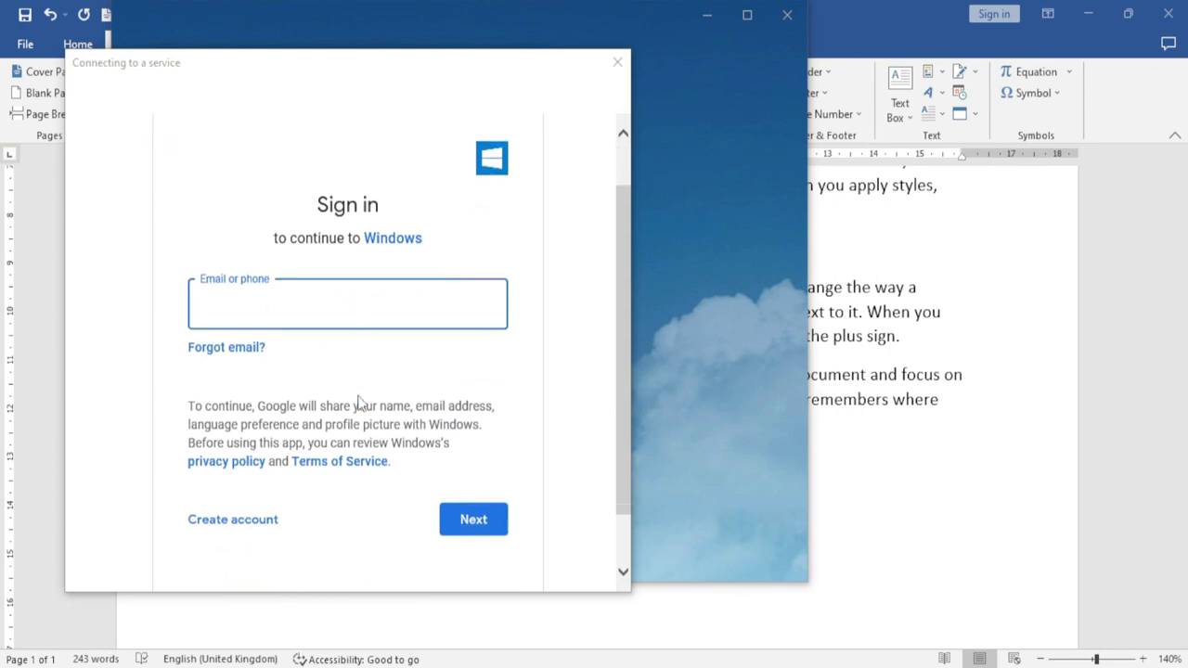
{"action": "scroll", "coordinate": [413, 467], "scroll_direction": "up", "scroll_amount": 1}
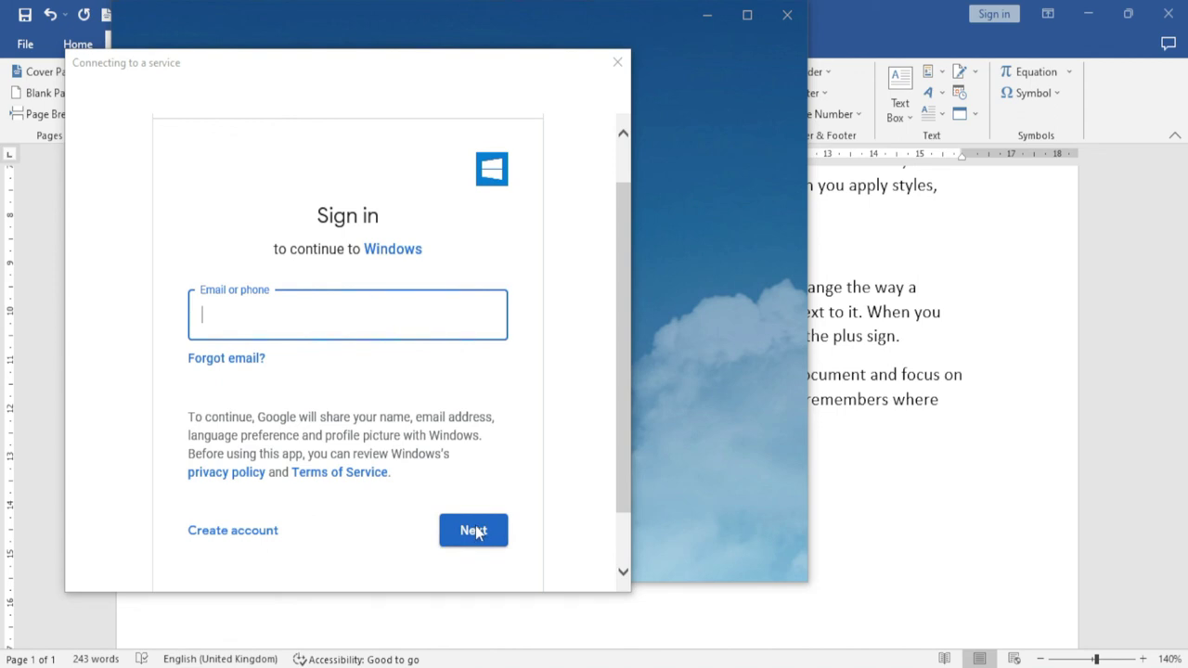
{"action": "scroll", "coordinate": [372, 270], "scroll_direction": "up", "scroll_amount": 1}
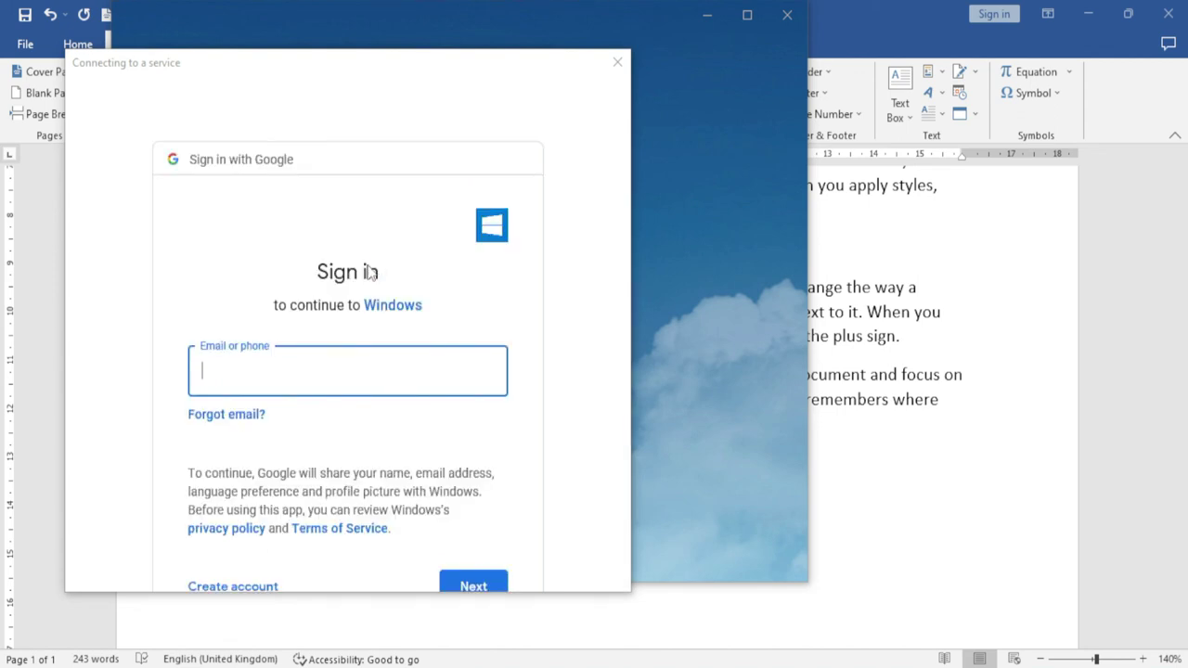
{"action": "scroll", "coordinate": [369, 278], "scroll_direction": "down", "scroll_amount": 2}
{"action": "scroll", "coordinate": [446, 278], "scroll_direction": "up", "scroll_amount": 2}
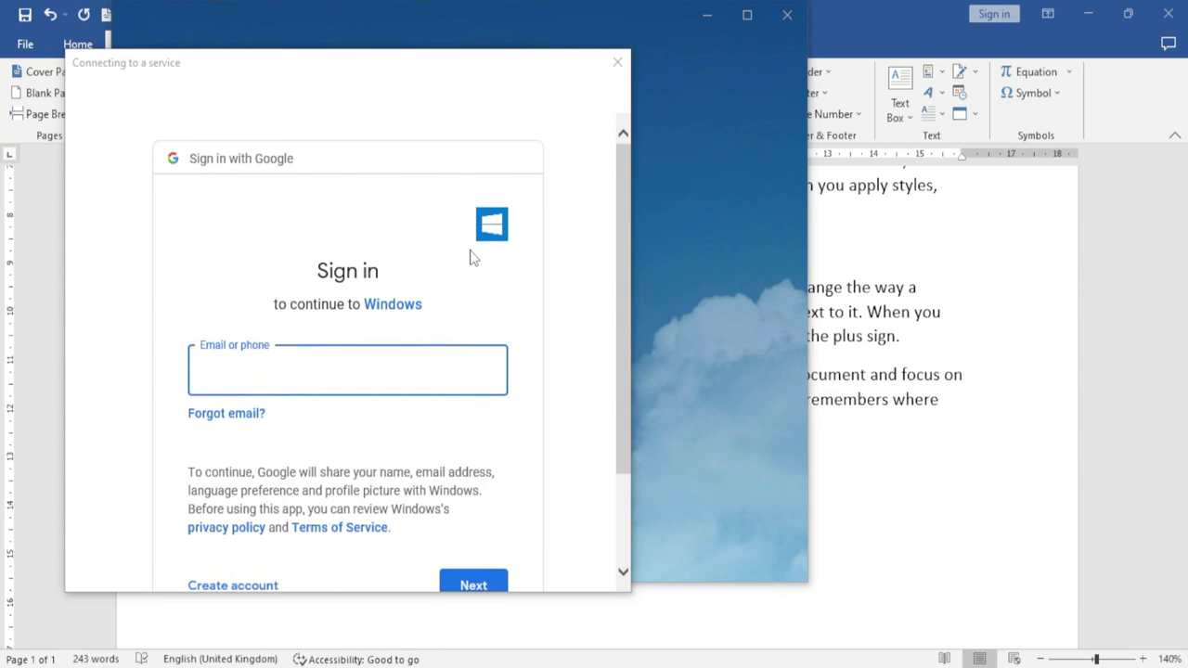
Close the Google sign-in and Mail account windows and return to Word after 'Email'
{"action": "left_click", "coordinate": [618, 62]}
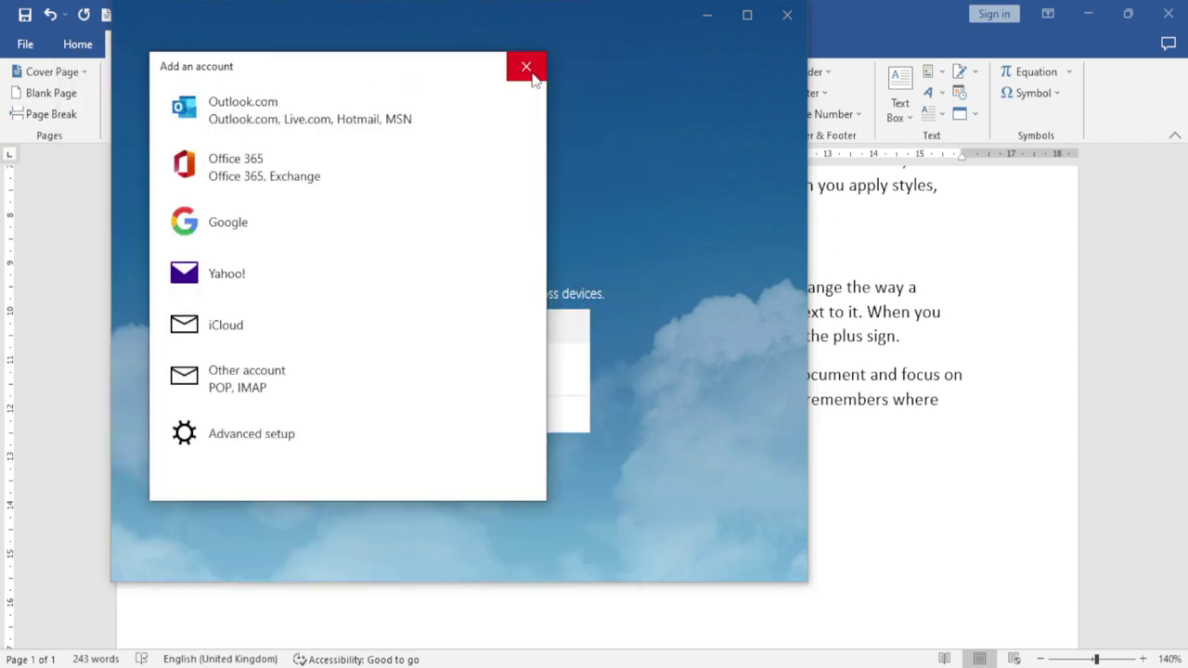
{"action": "left_click", "coordinate": [526, 68]}
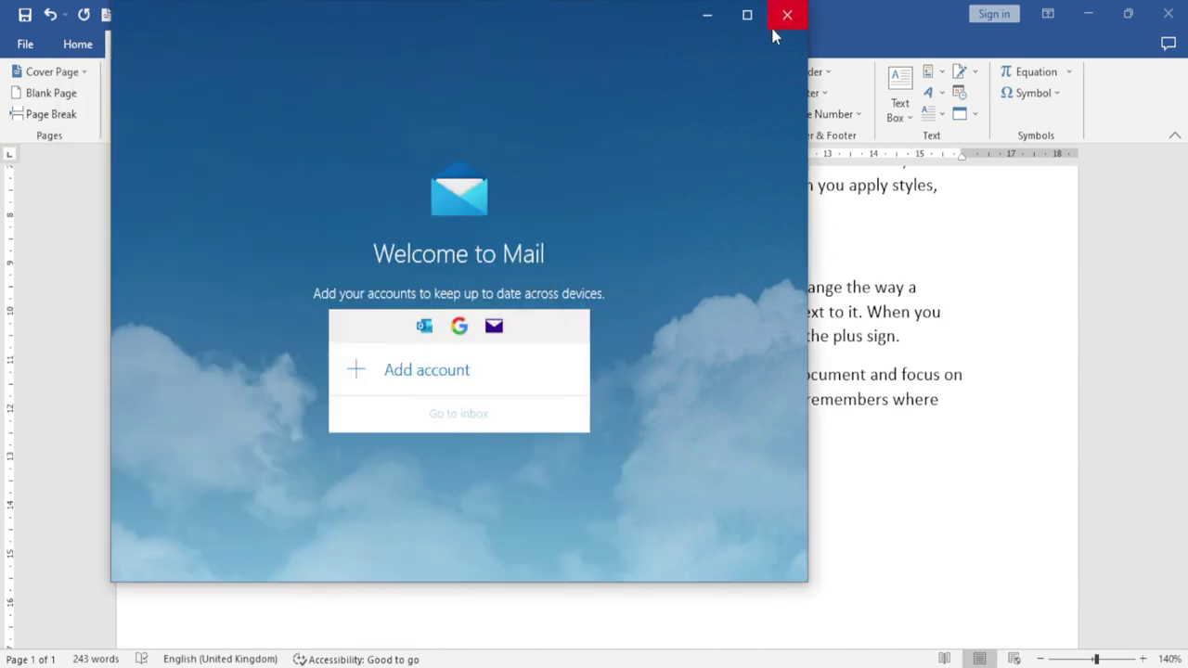
{"action": "left_click", "coordinate": [453, 372]}
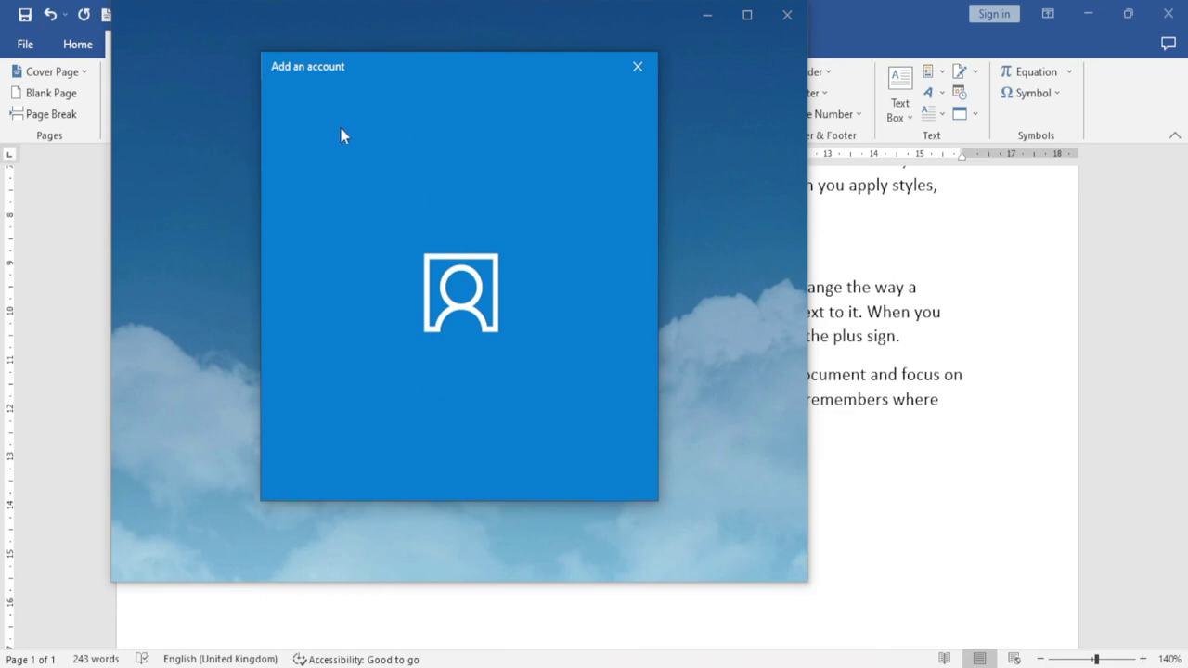
{"action": "left_click", "coordinate": [637, 66]}
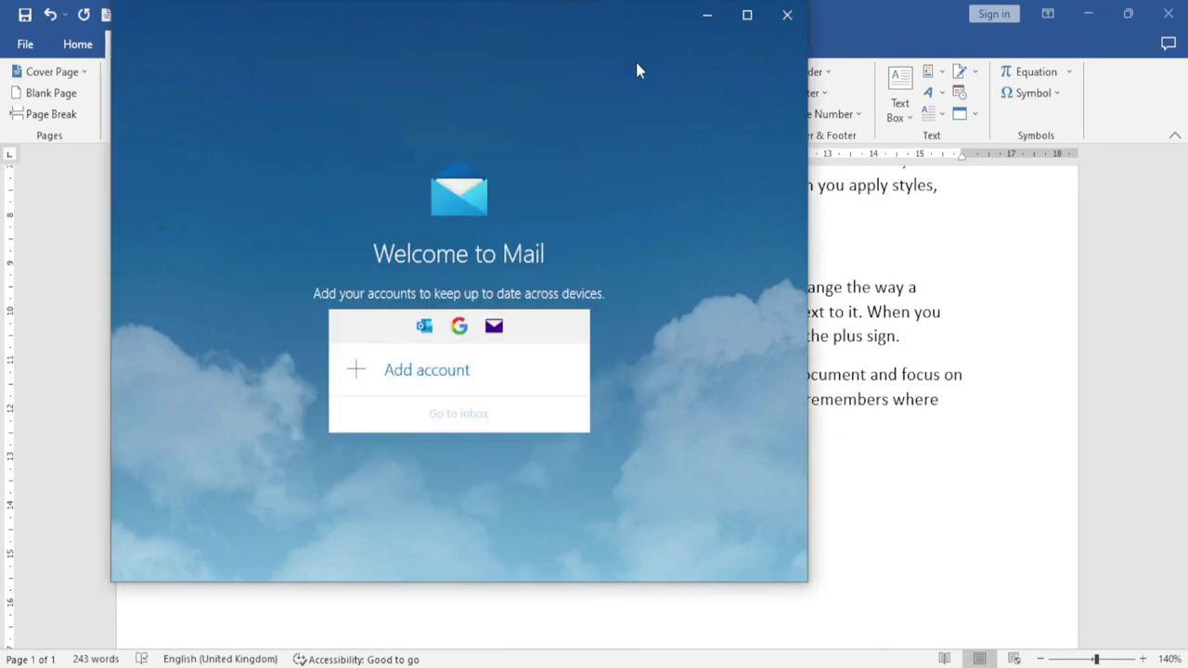
{"action": "left_click", "coordinate": [309, 511]}
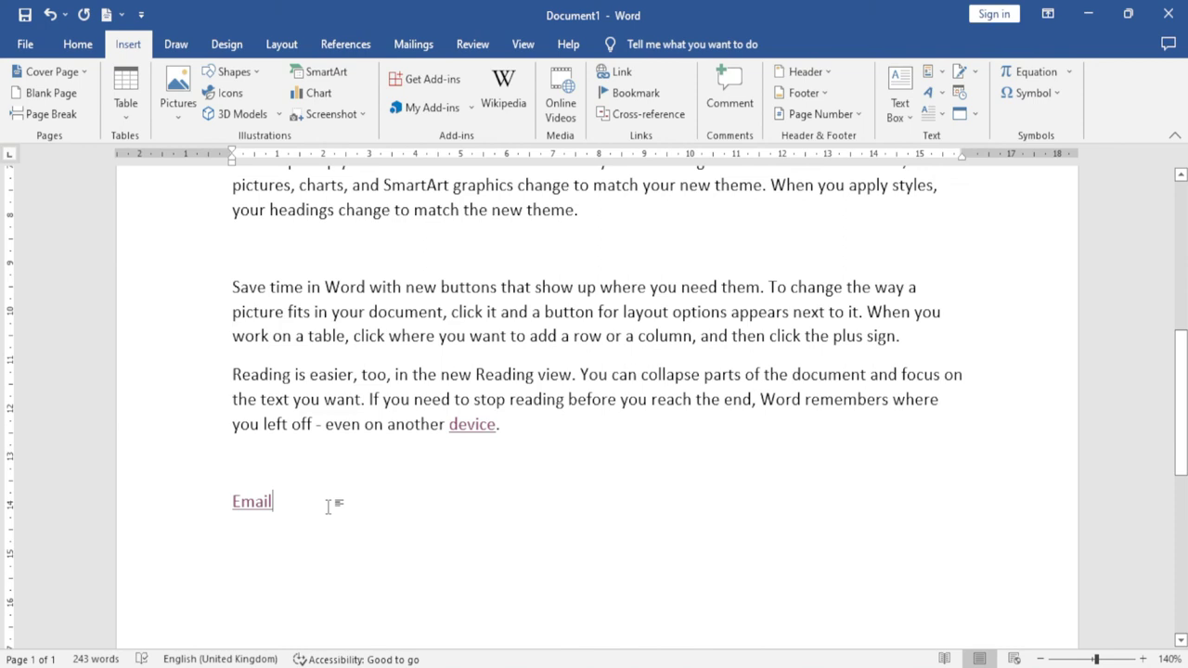
{"action": "scroll", "coordinate": [329, 504], "scroll_direction": "up", "scroll_amount": 5}
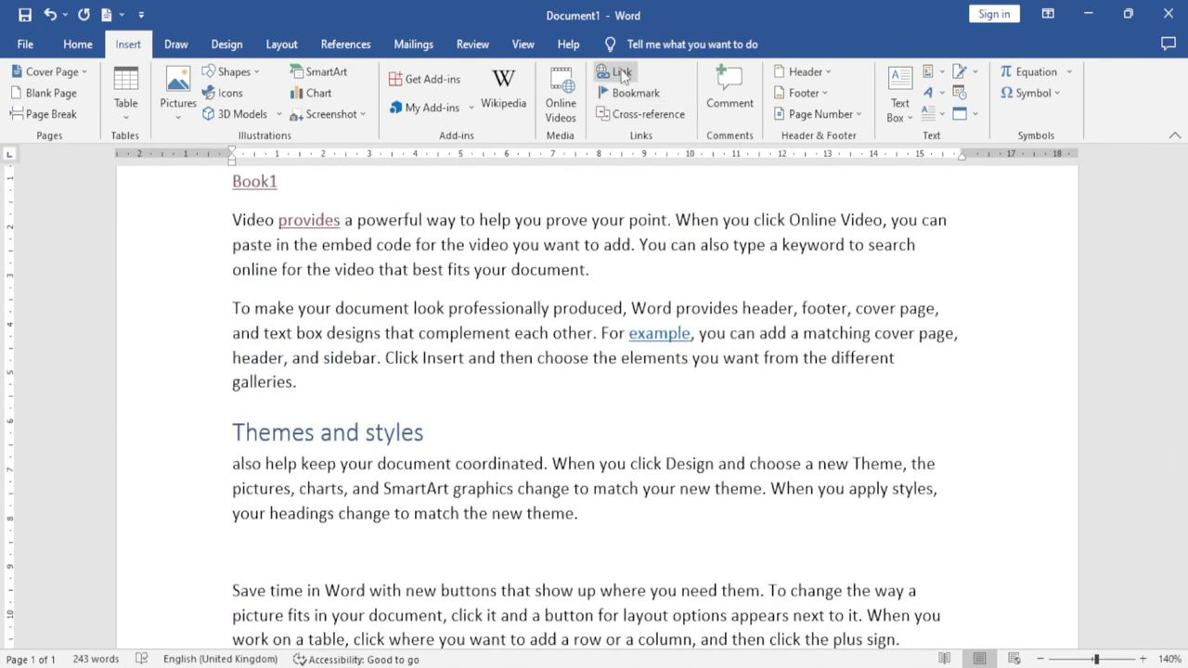